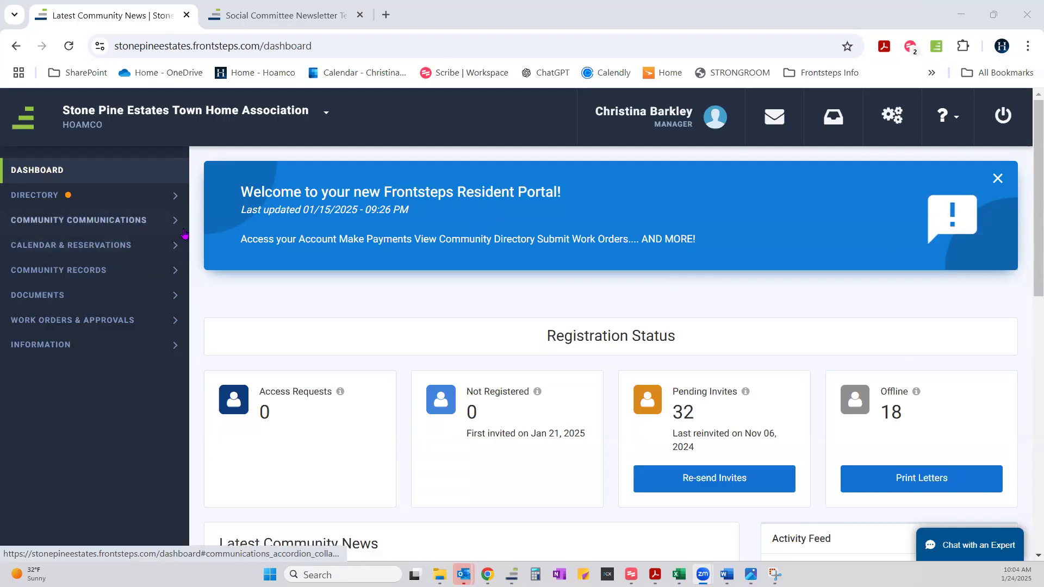
Step: Open the community's newsletters section and sign back in through the FRONTSTEPS login
left_click(135, 220)
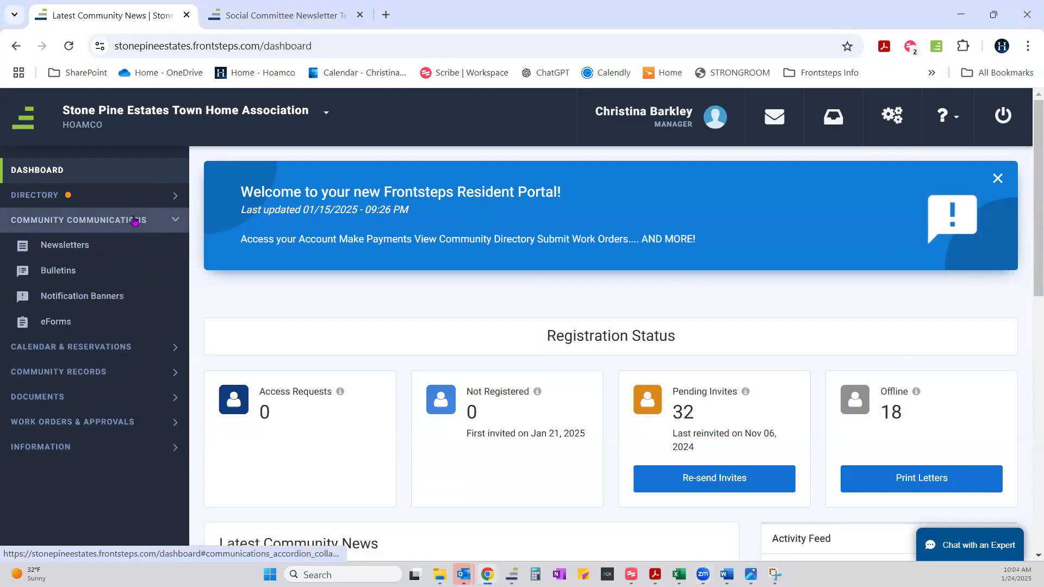
left_click(120, 247)
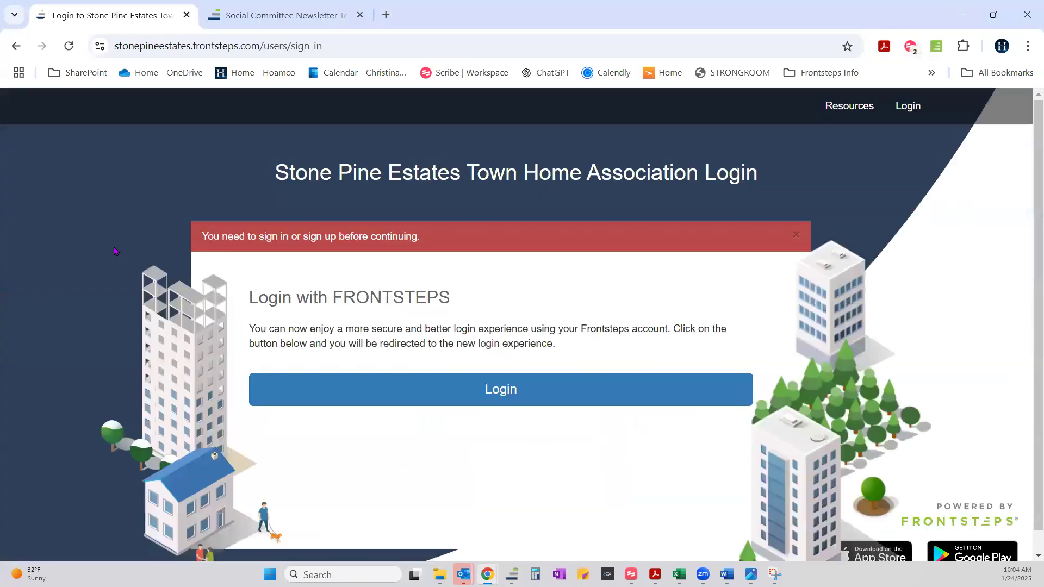
left_click(471, 389)
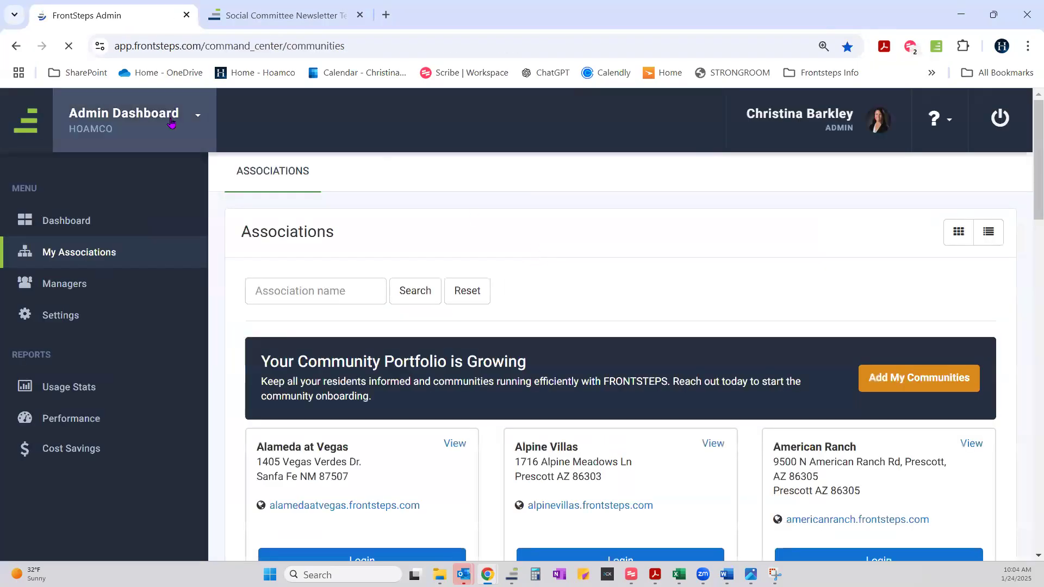
Step: Switch the active community to Talking Rock Ranch Association for Community Preservation
left_click(170, 123)
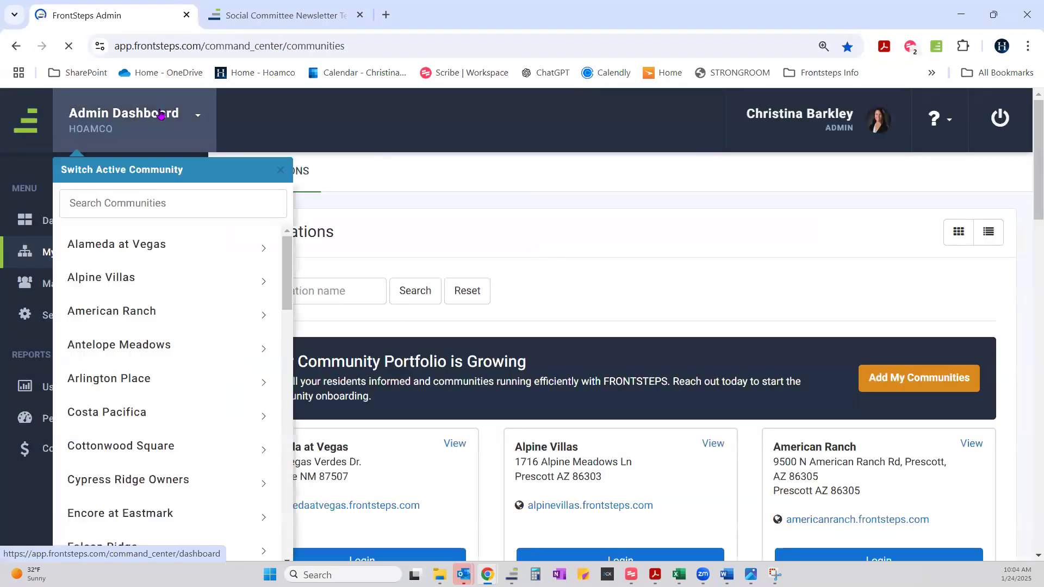
scroll(204, 437, "down", 10)
scroll(207, 440, "up", 1)
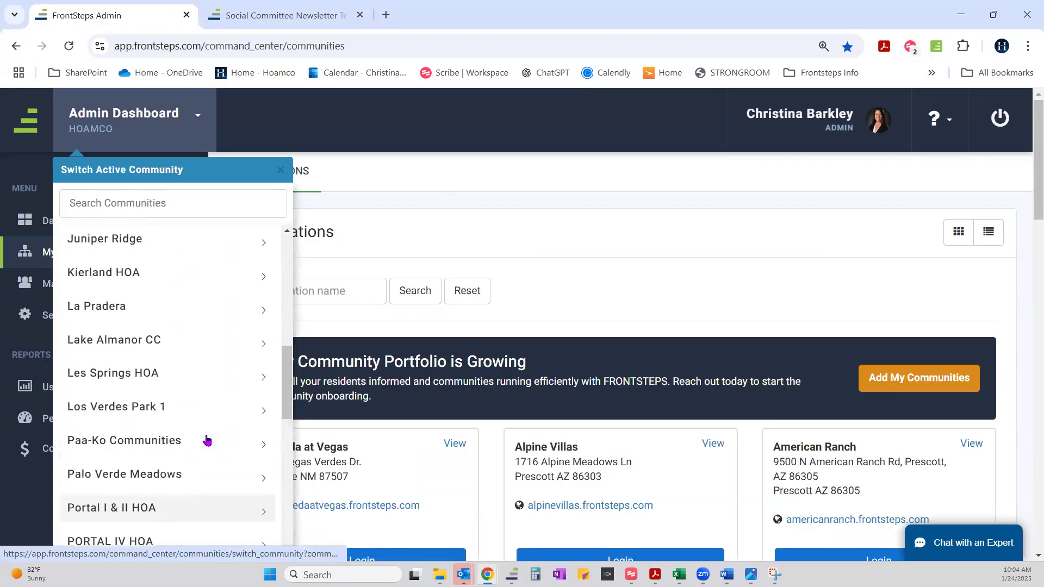
scroll(206, 440, "down", 8)
scroll(206, 440, "down", 1)
left_click(206, 439)
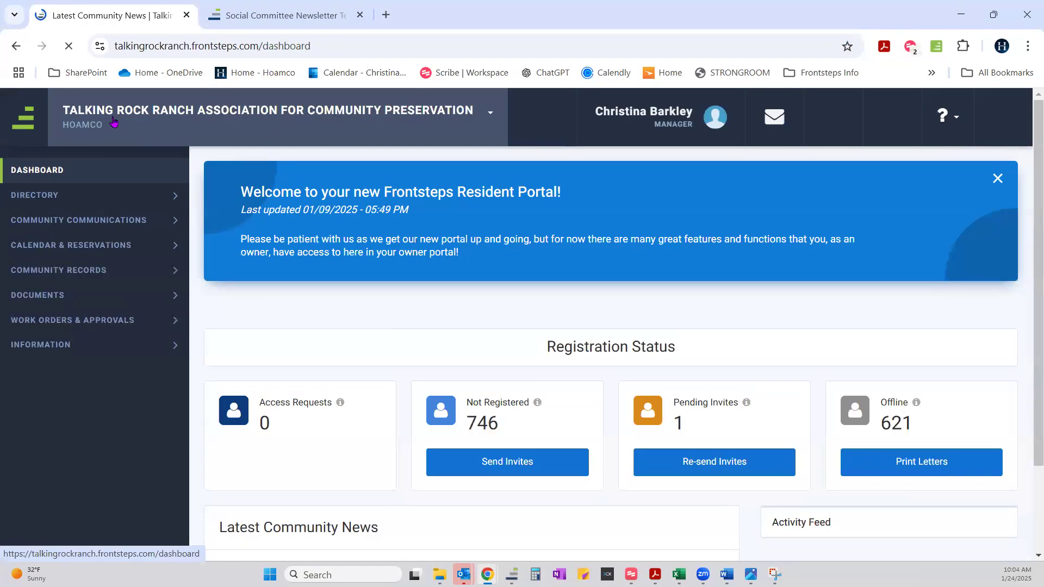
Step: Switch the active community to Stone Pine Estates Town Home Association and dismiss the welcome banner in its newsletters section
left_click(112, 115)
scroll(125, 461, "down", 12)
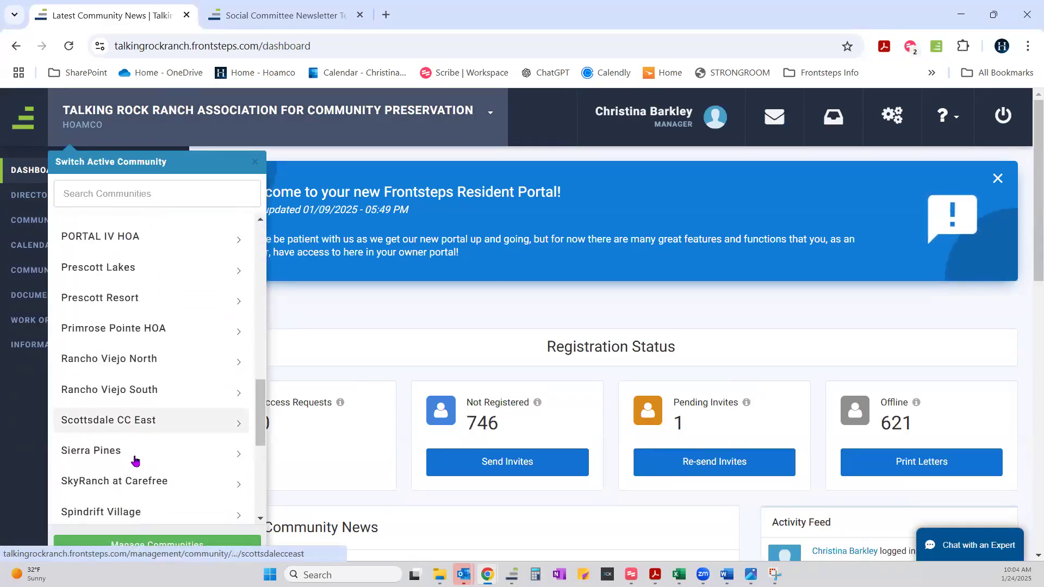
scroll(132, 462, "down", 2)
left_click(136, 471)
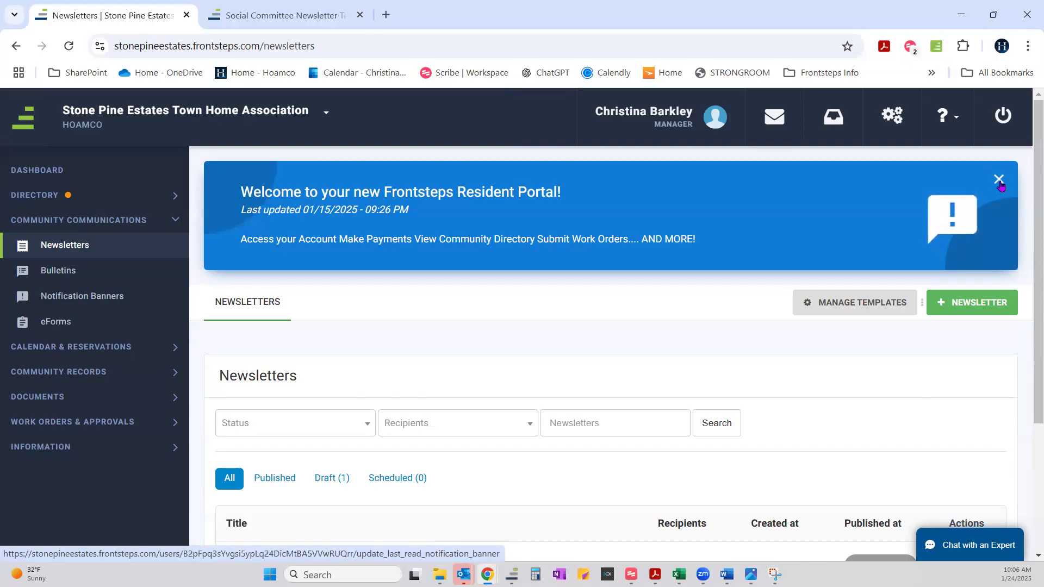
left_click(999, 181)
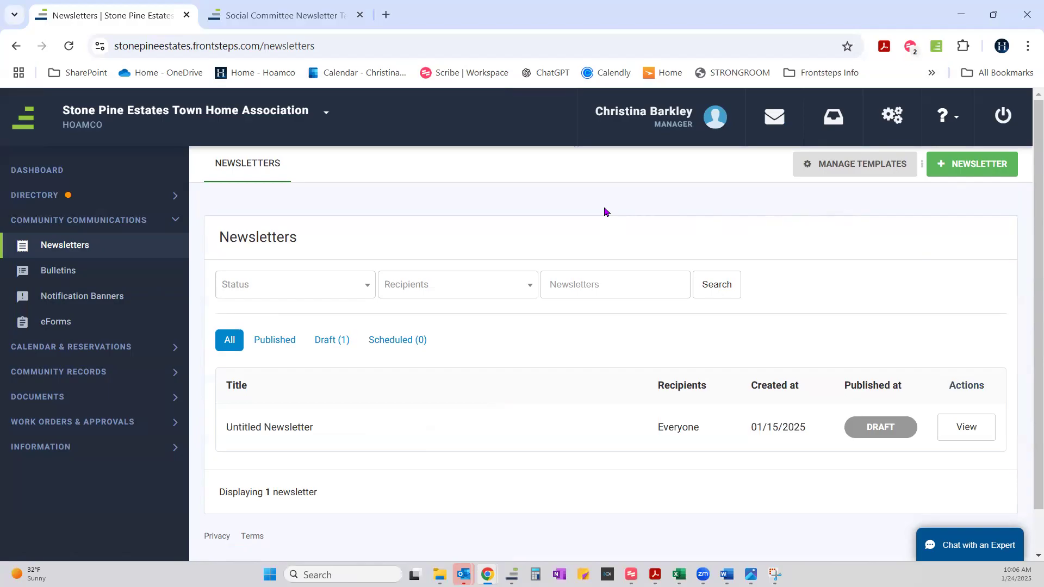
Step: Go back to the dashboard and review the Latest Community News section and the activity feed
left_click(91, 173)
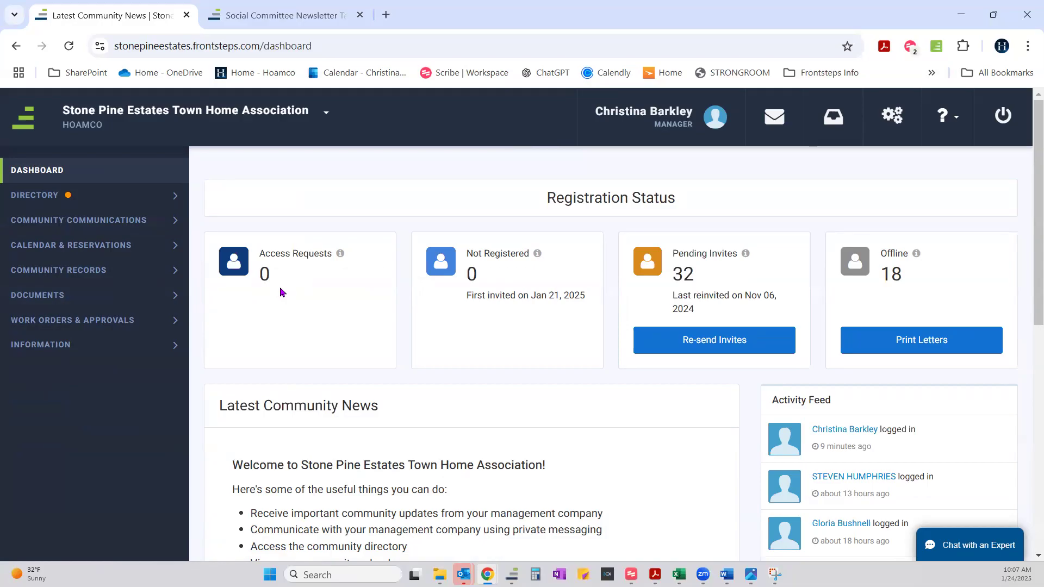
scroll(377, 395, "down", 2)
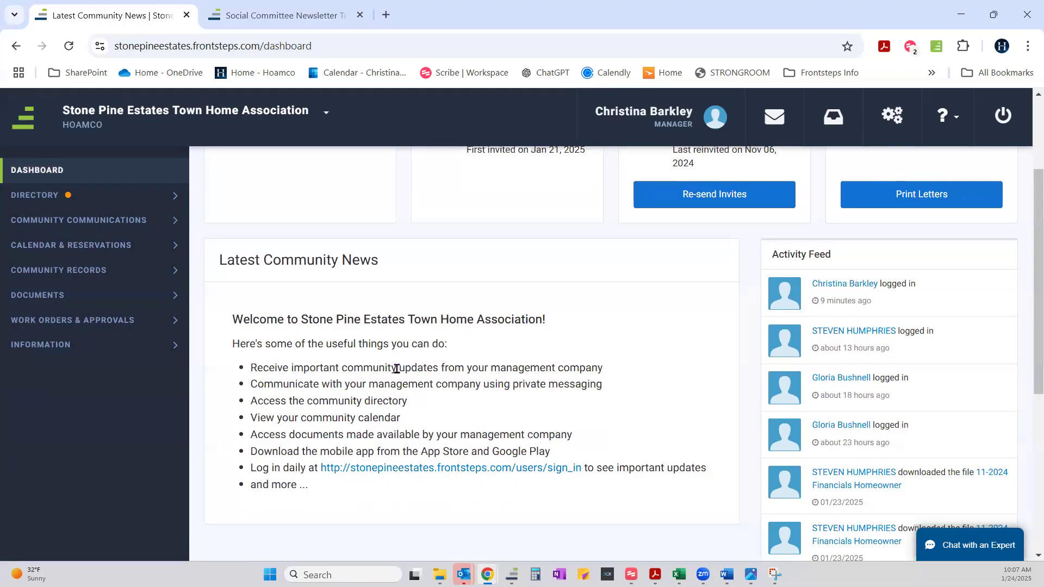
scroll(366, 466, "down", 5)
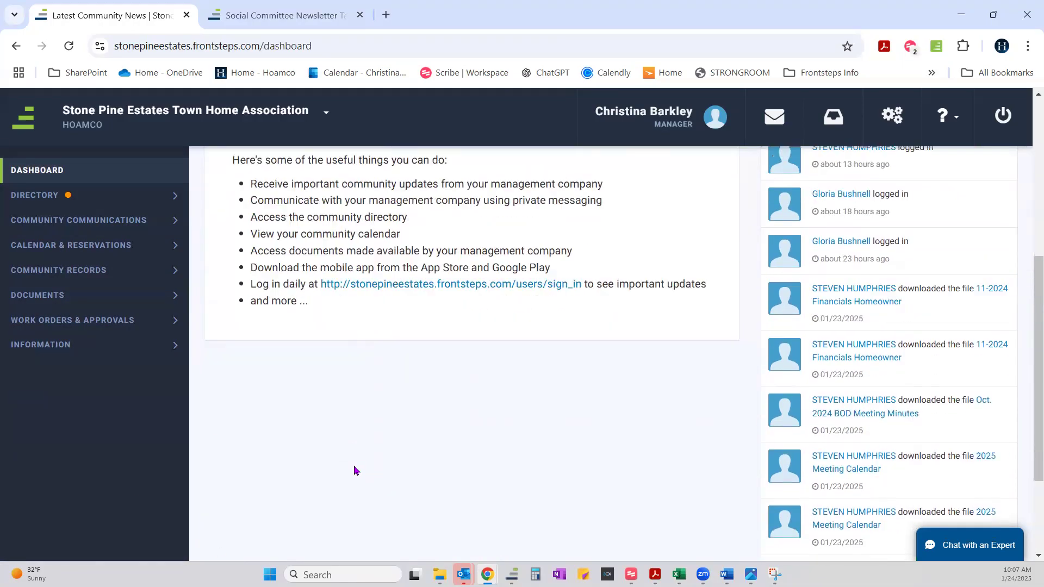
scroll(354, 470, "up", 4)
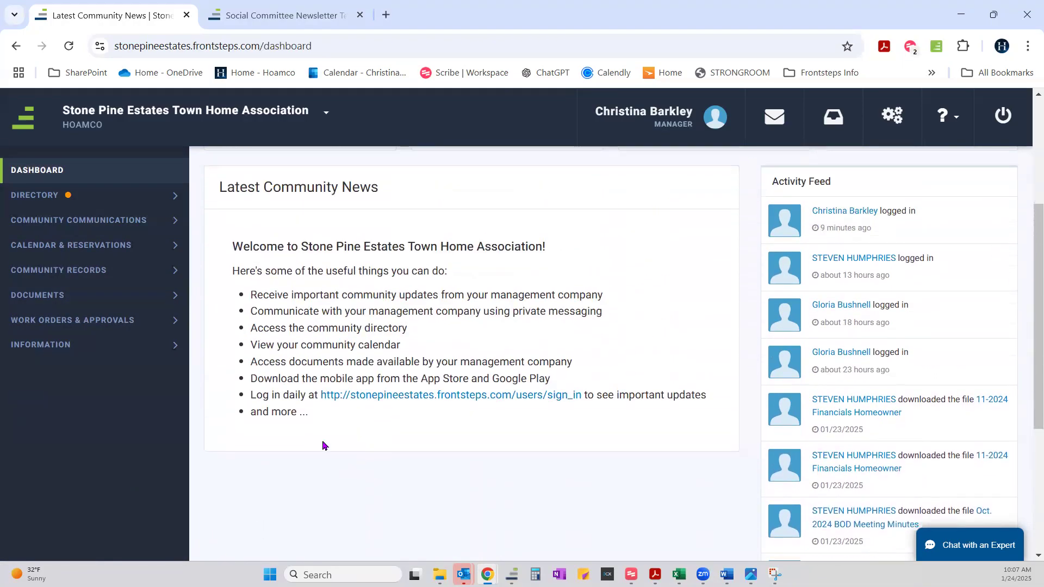
scroll(316, 480, "down", 1)
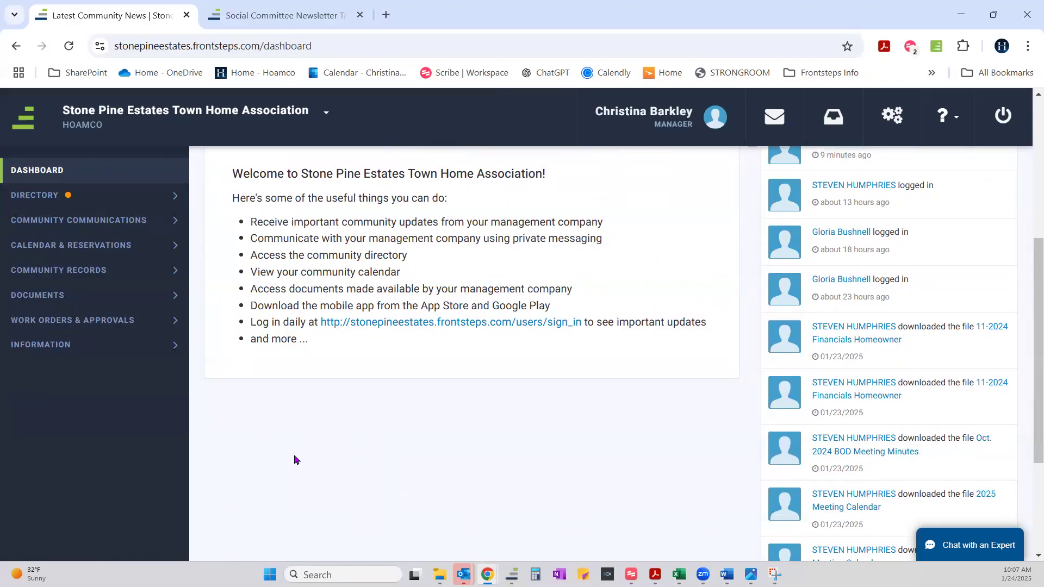
scroll(297, 453, "up", 5)
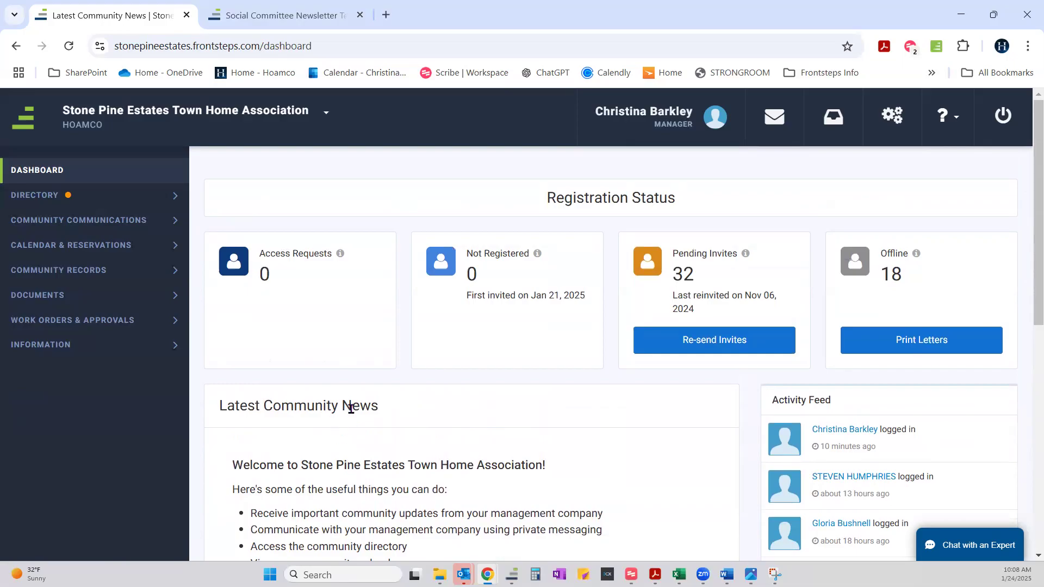
Step: Open the template management page for community newsletters and look through the available newsletter templates
left_click(121, 223)
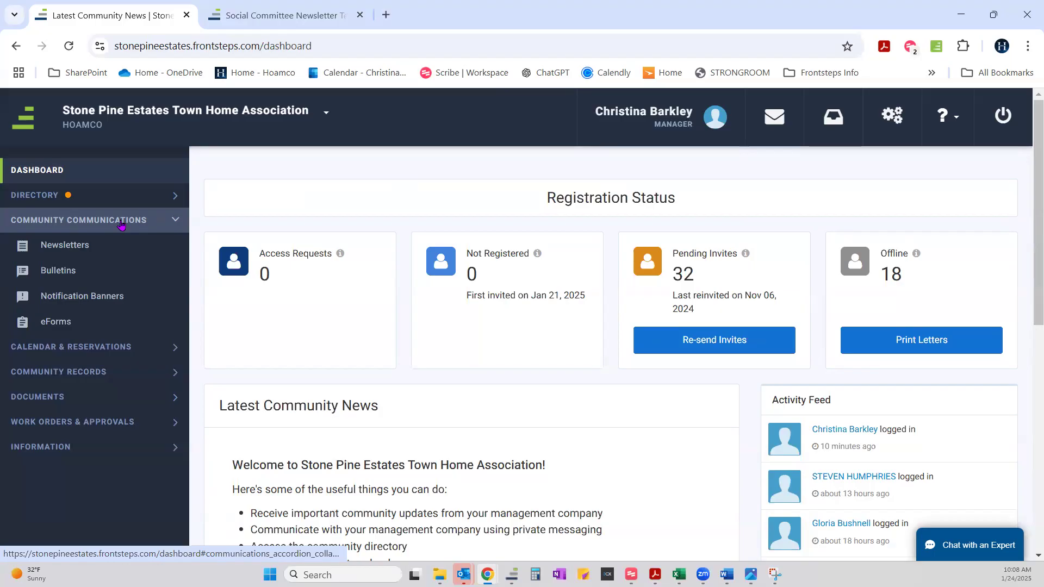
left_click(111, 254)
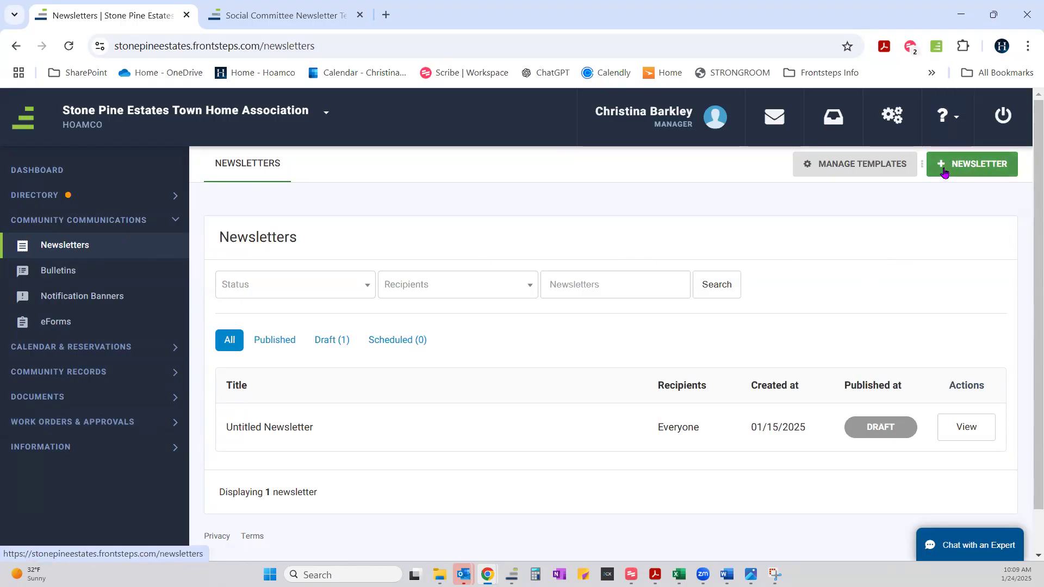
left_click(865, 175)
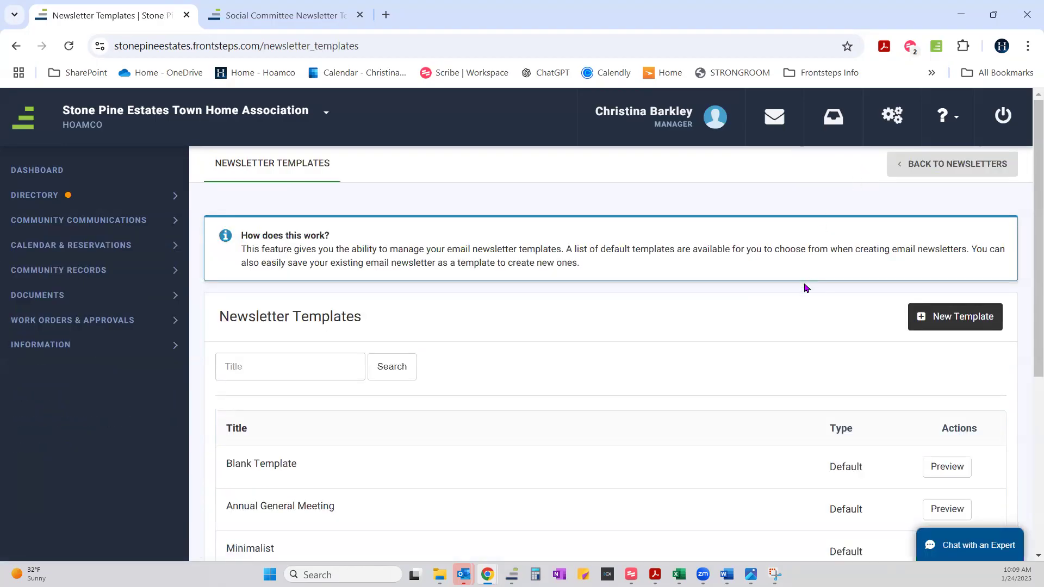
scroll(804, 286, "down", 1)
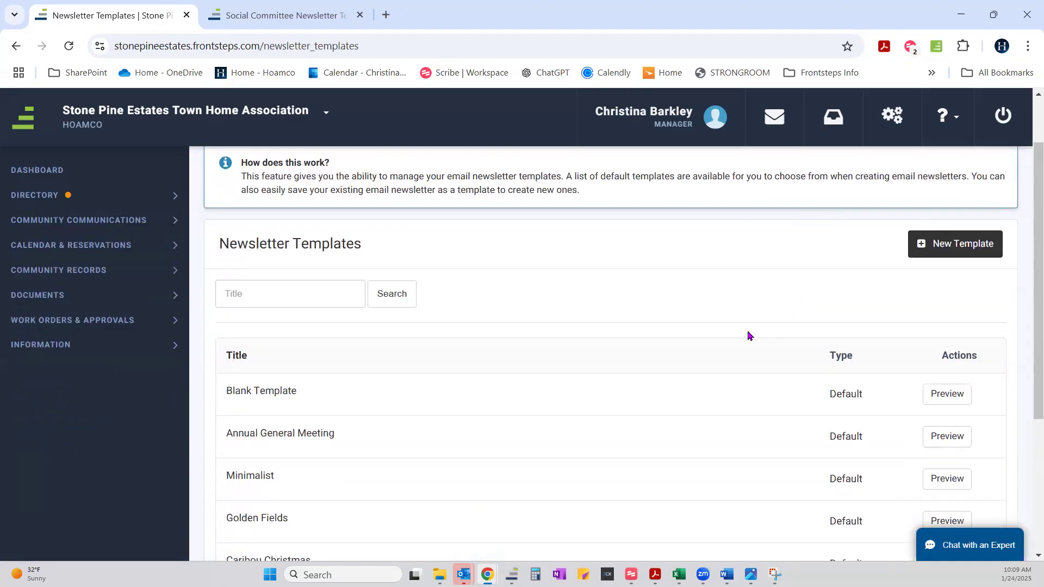
scroll(721, 352, "down", 2)
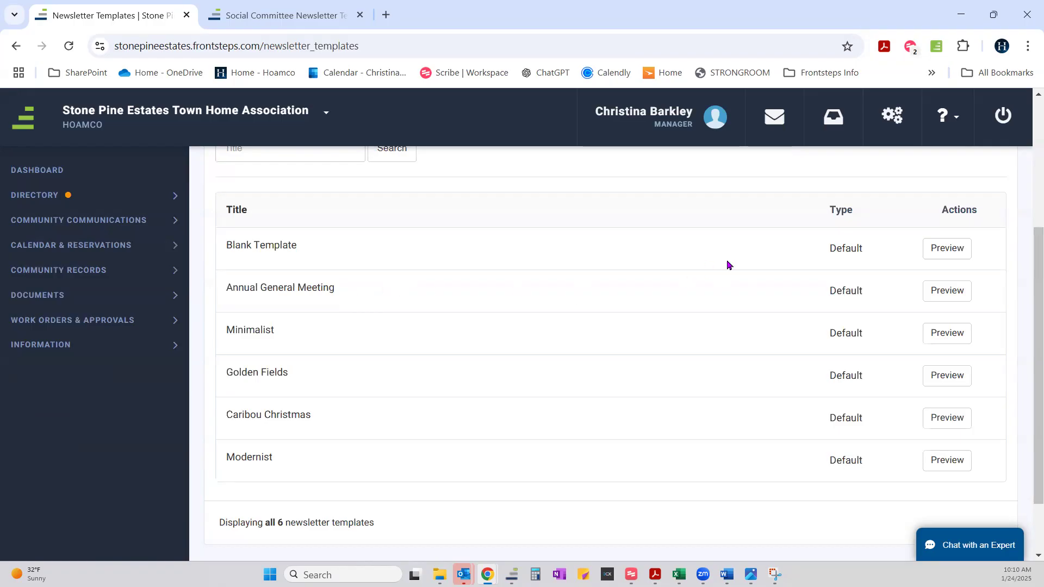
Step: Preview the Annual General Meeting newsletter template in full and close the preview
left_click(931, 294)
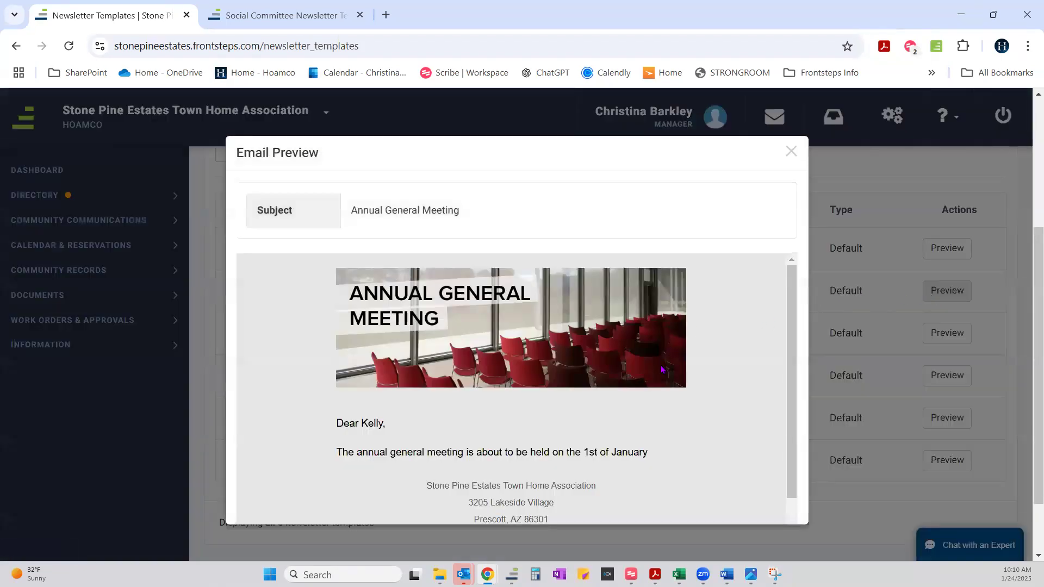
scroll(662, 368, "down", 1)
scroll(653, 394, "down", 2)
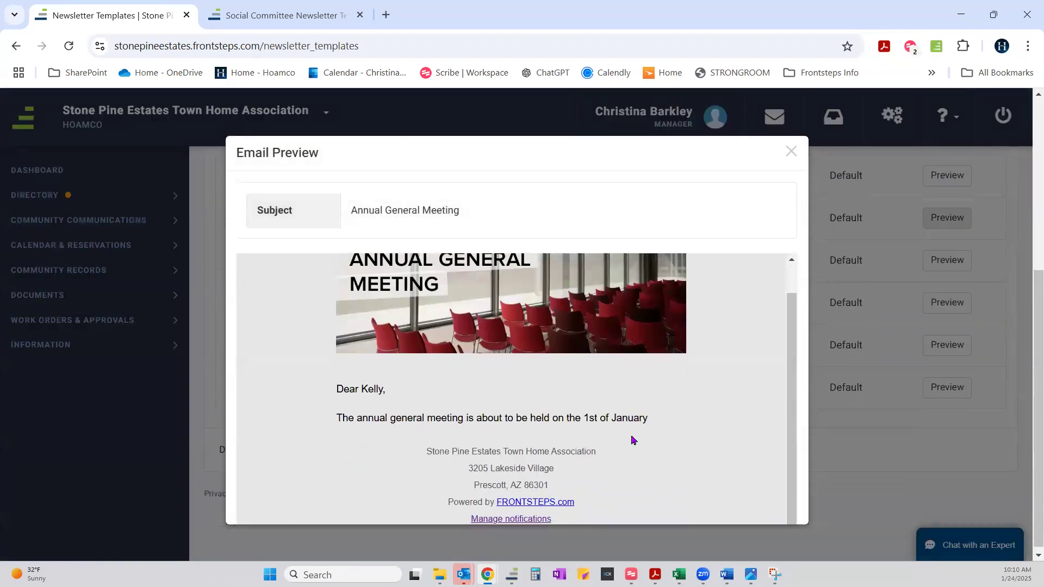
scroll(633, 440, "up", 1)
scroll(633, 440, "down", 1)
scroll(583, 449, "up", 1)
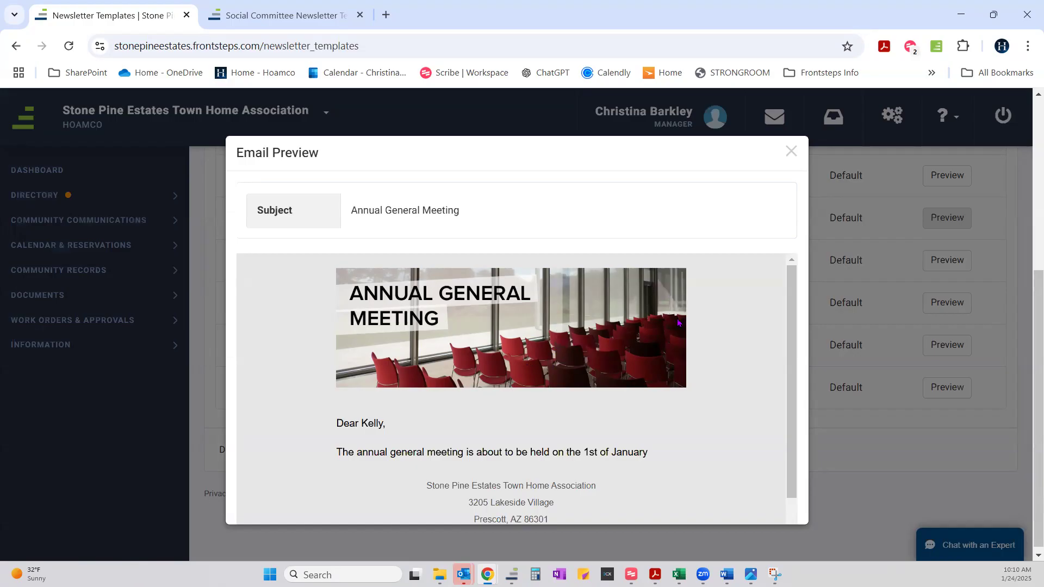
left_click(790, 154)
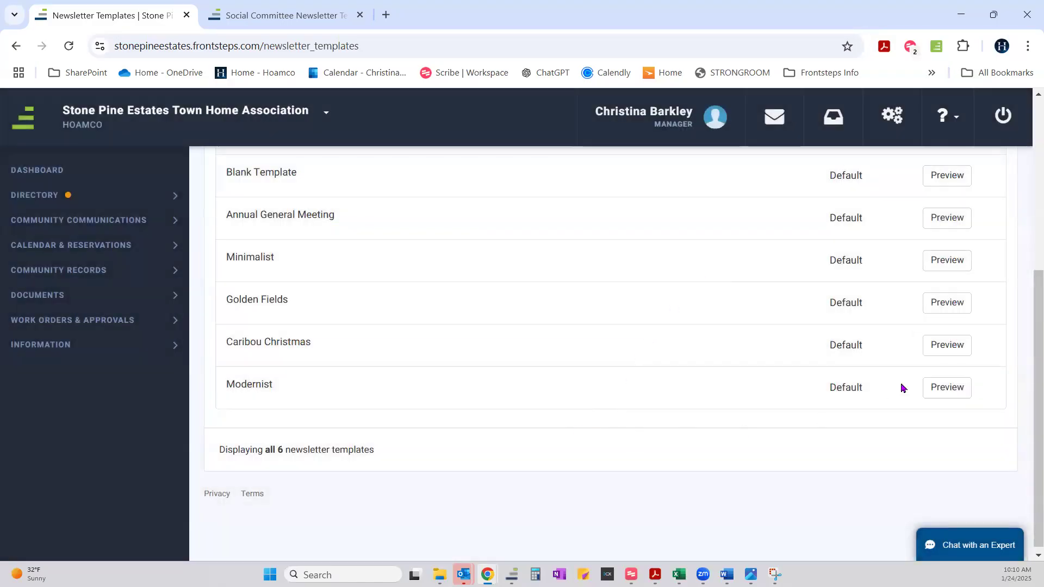
Step: Preview the Caribou Christmas newsletter template from beginning to end and close the preview
left_click(947, 346)
scroll(616, 409, "down", 10)
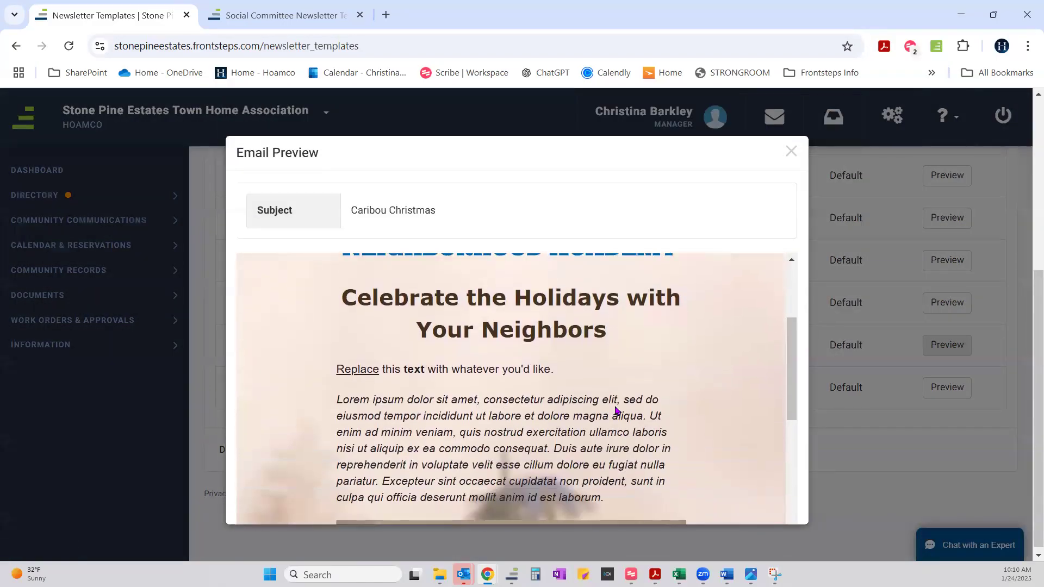
scroll(616, 410, "up", 5)
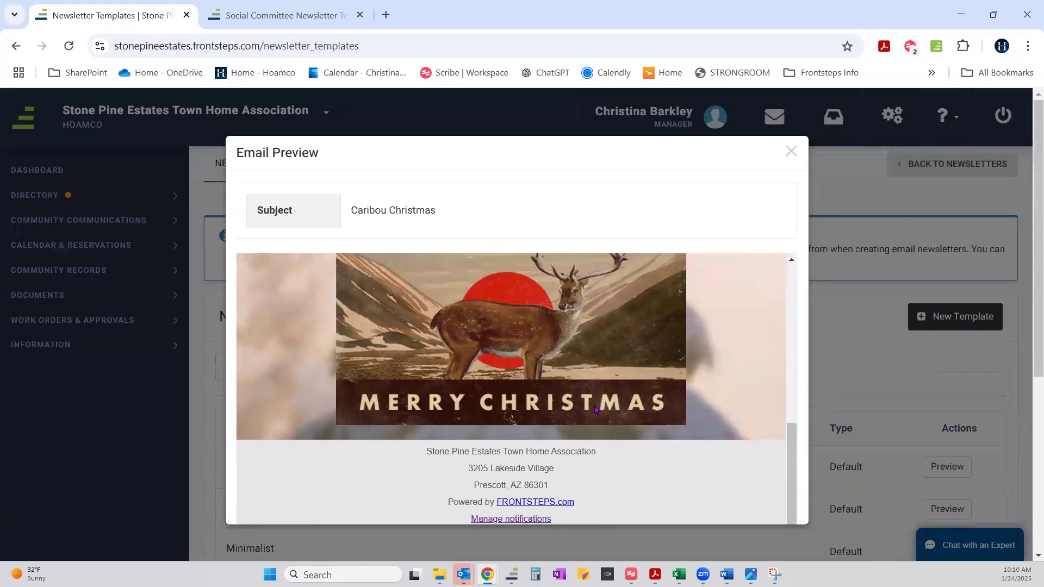
scroll(728, 351, "up", 10)
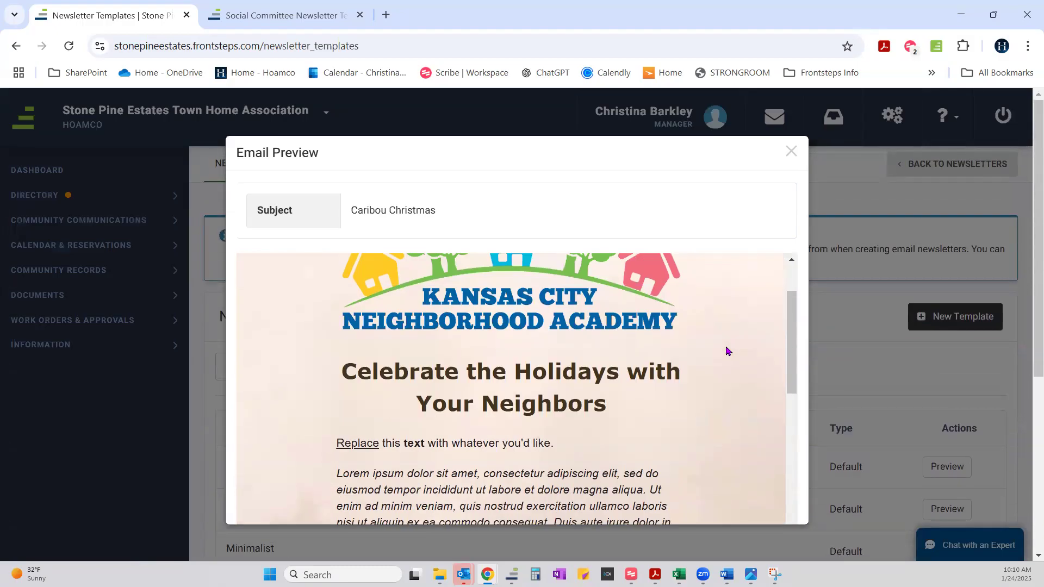
left_click(792, 157)
scroll(677, 452, "down", 4)
scroll(678, 456, "up", 5)
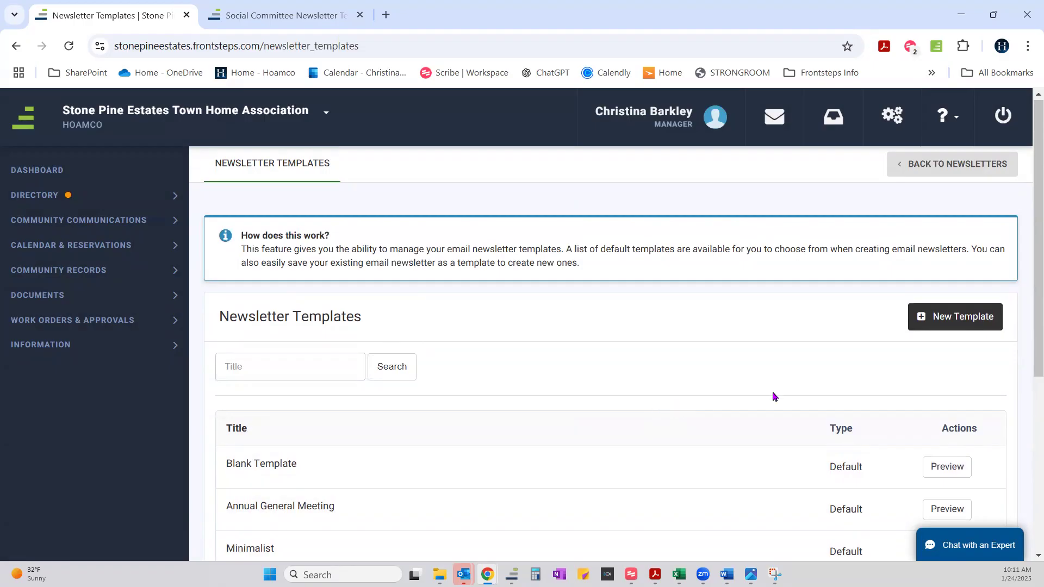
Step: Preview the Blank Template, close the preview and return to the newsletters list
left_click(939, 471)
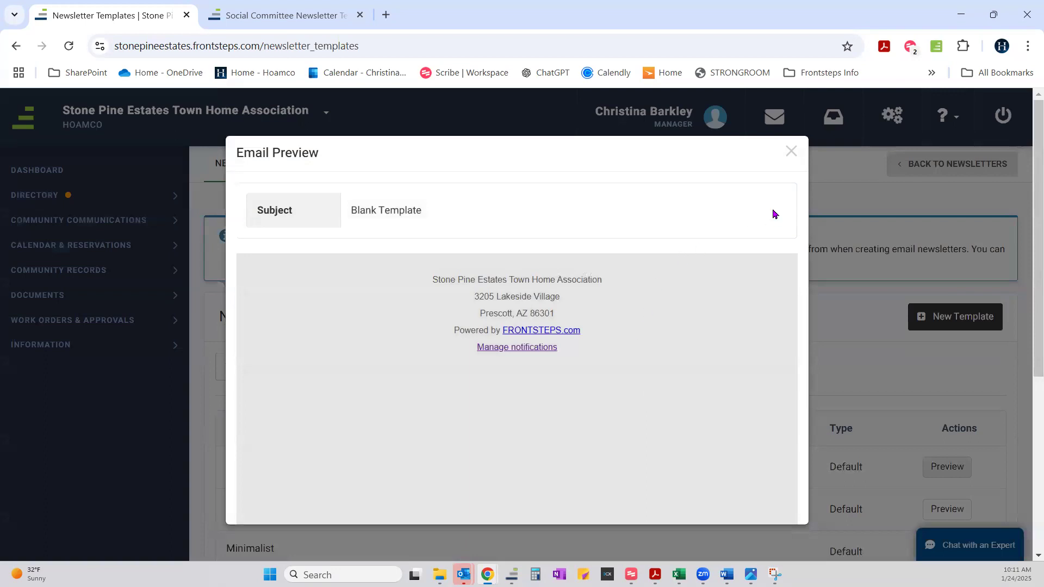
left_click(792, 153)
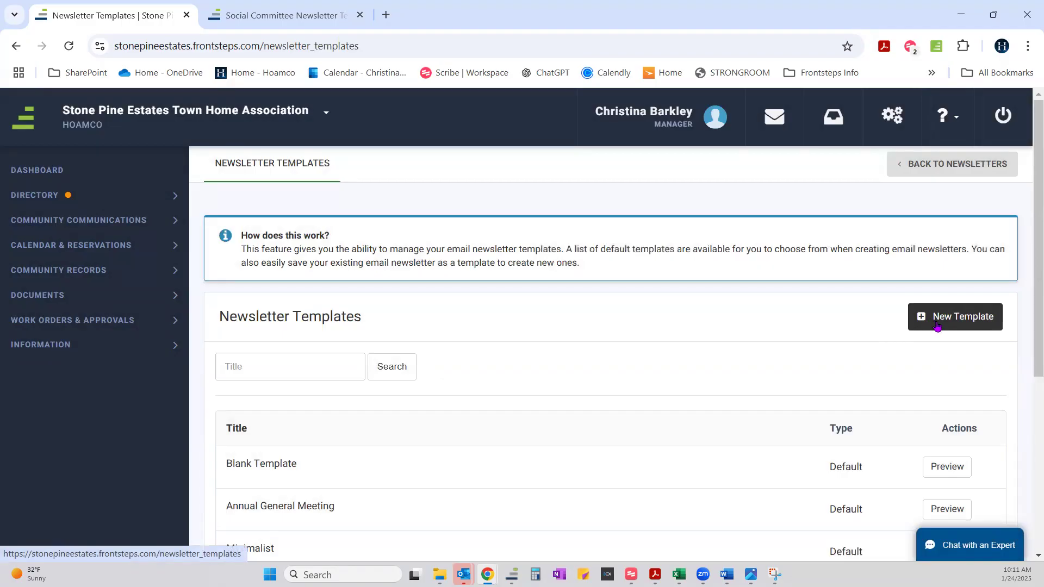
left_click(935, 170)
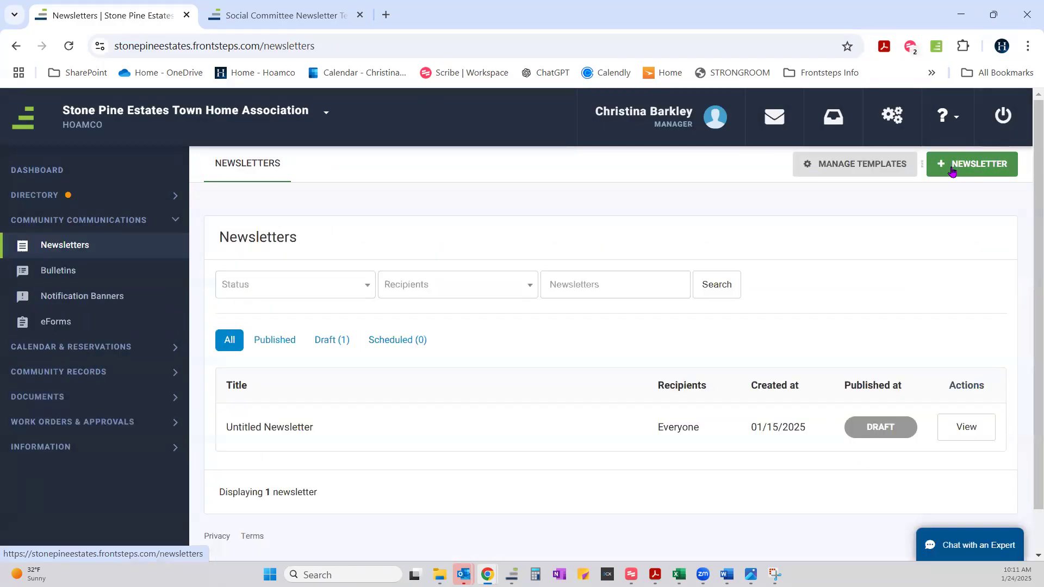
Step: Create a new email newsletter and apply the Annual General Meeting template to it
left_click(952, 170)
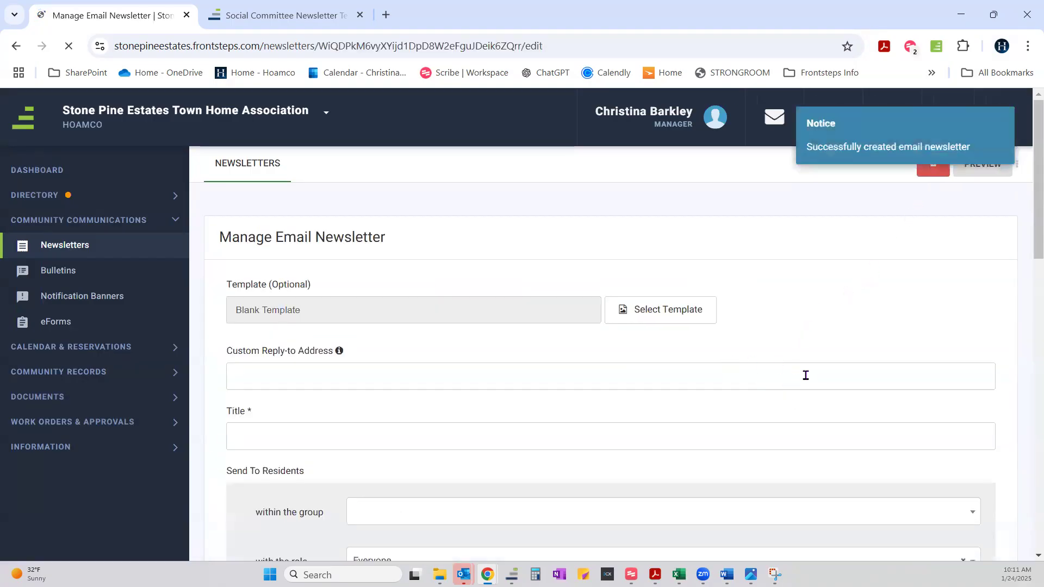
scroll(802, 372, "down", 1)
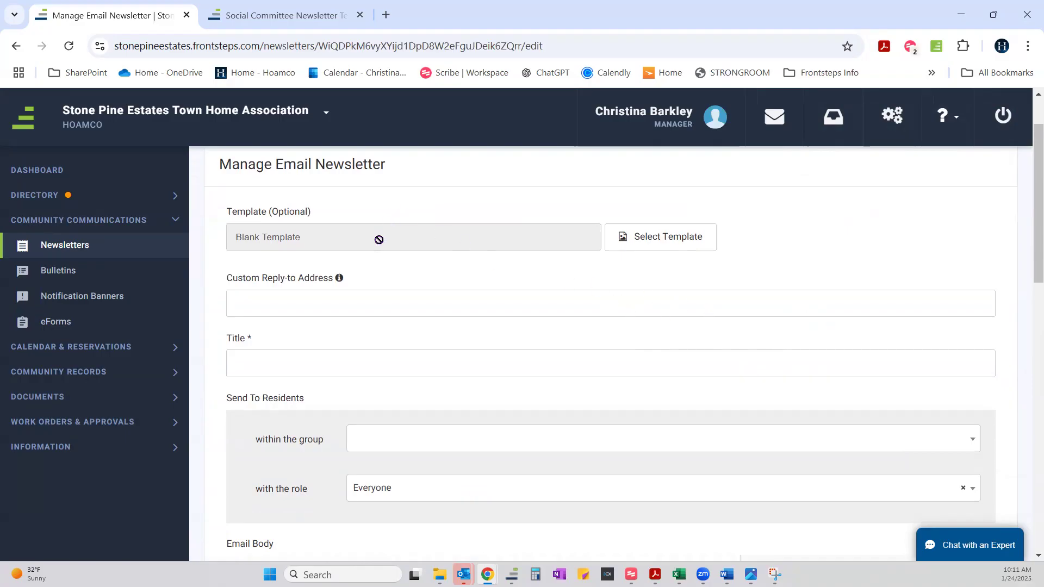
left_click(670, 242)
mouse_move(350, 239)
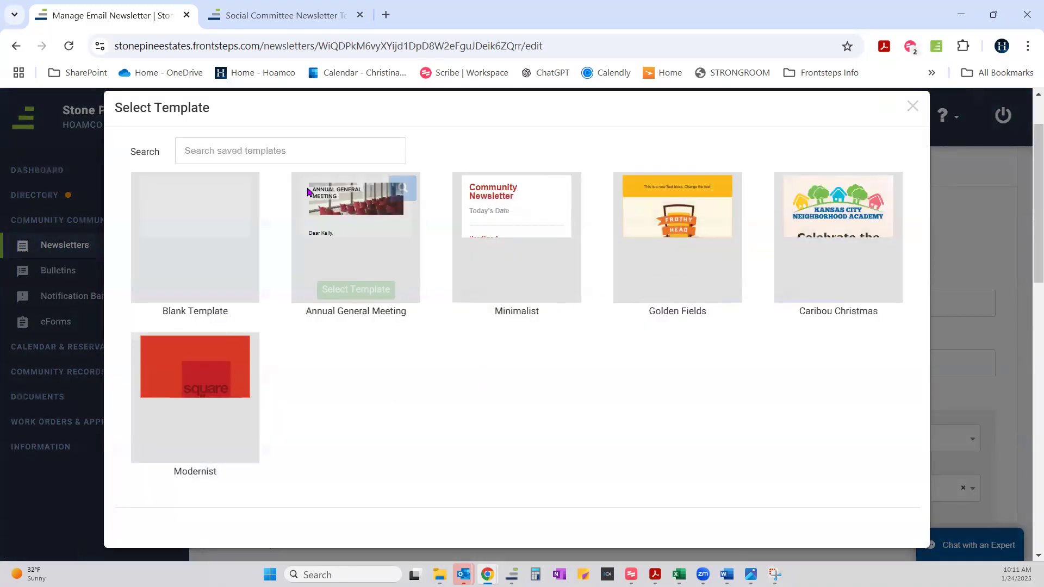
left_click(355, 287)
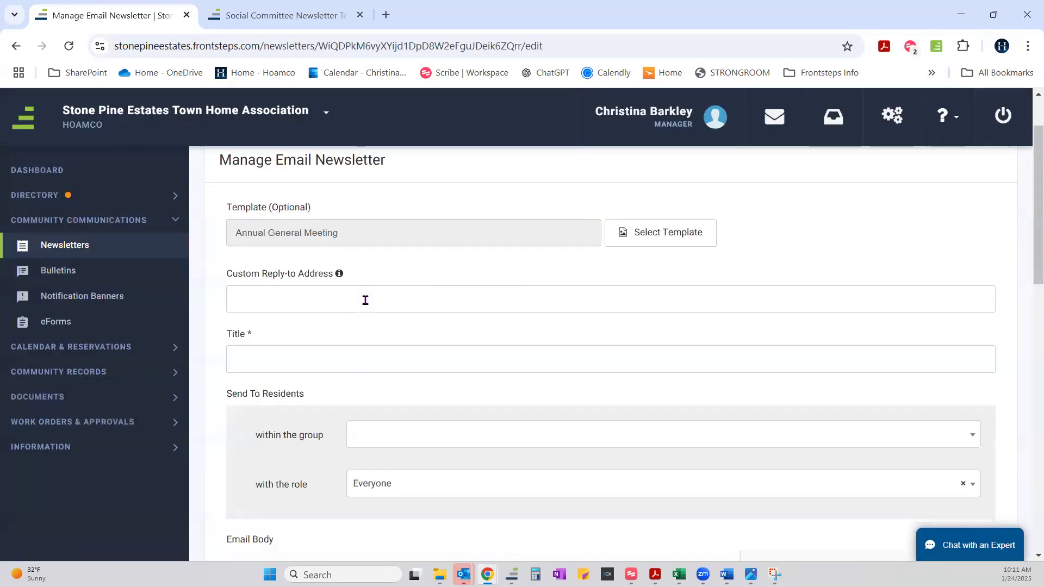
Step: Check the email body, then replace the newsletter's template with the Blank Template
scroll(366, 301, "down", 5)
scroll(366, 311, "down", 2)
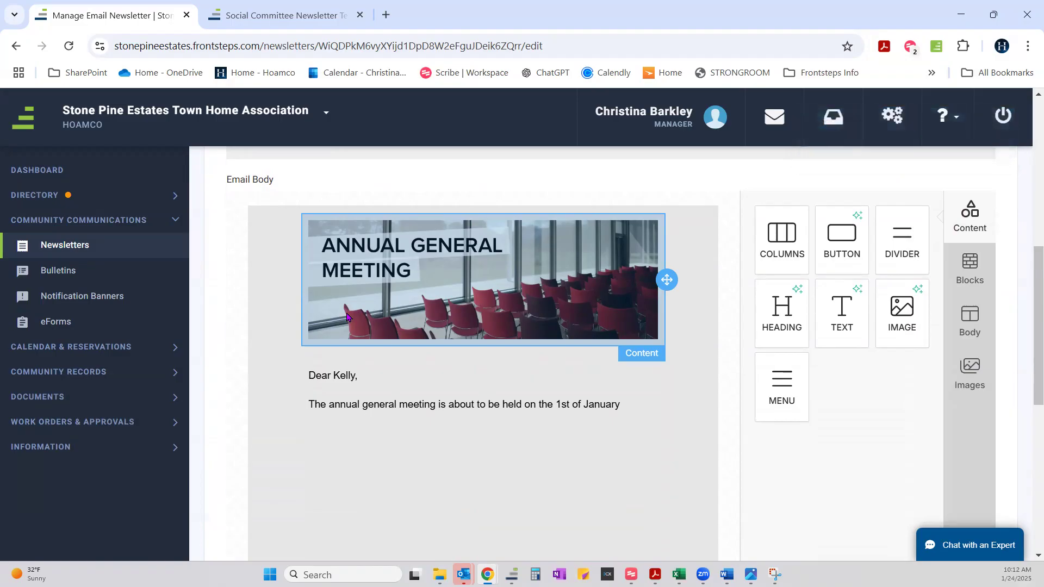
scroll(449, 336, "up", 7)
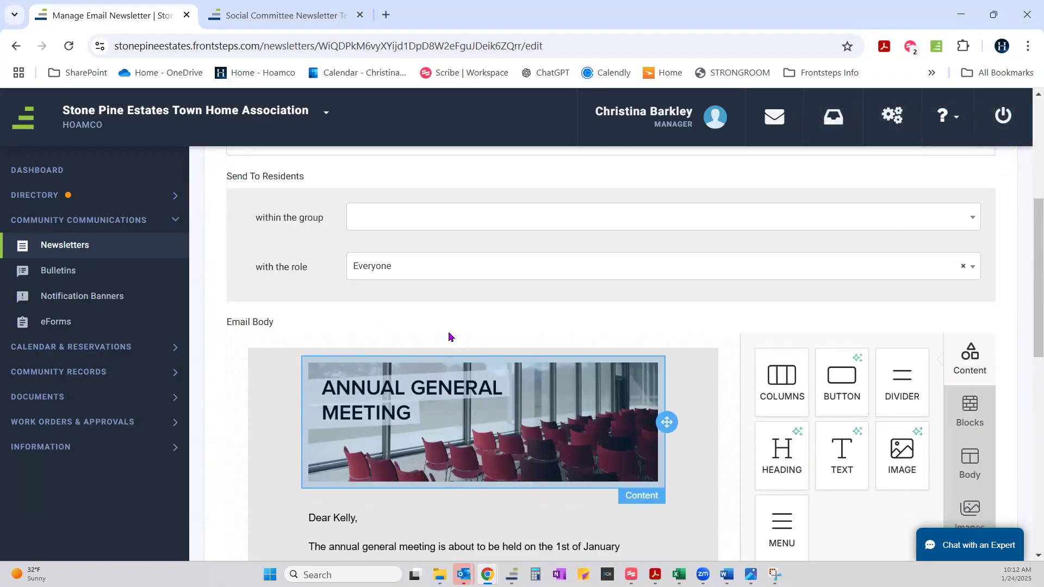
scroll(449, 336, "up", 1)
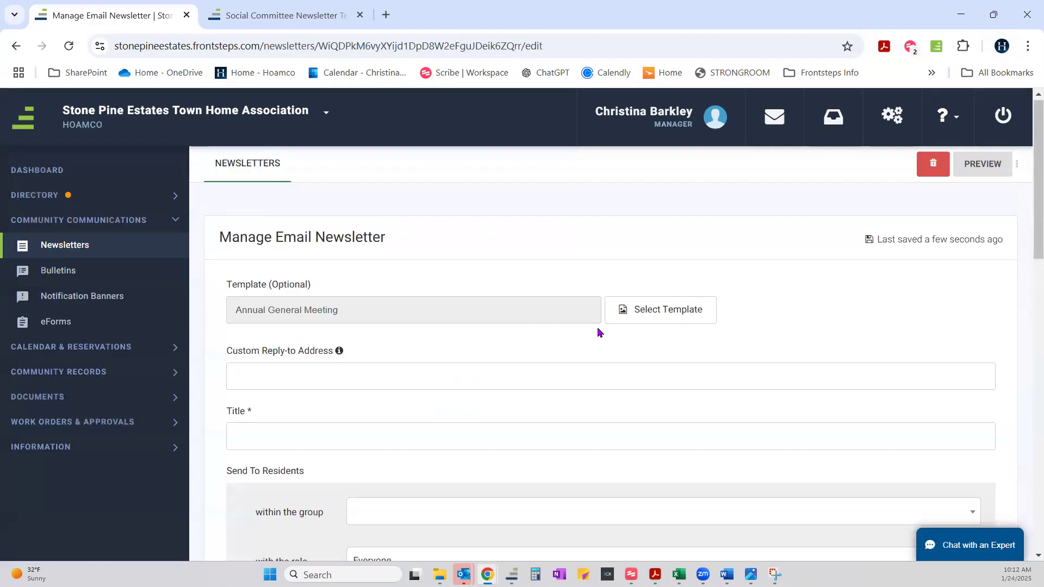
left_click(632, 318)
mouse_move(195, 229)
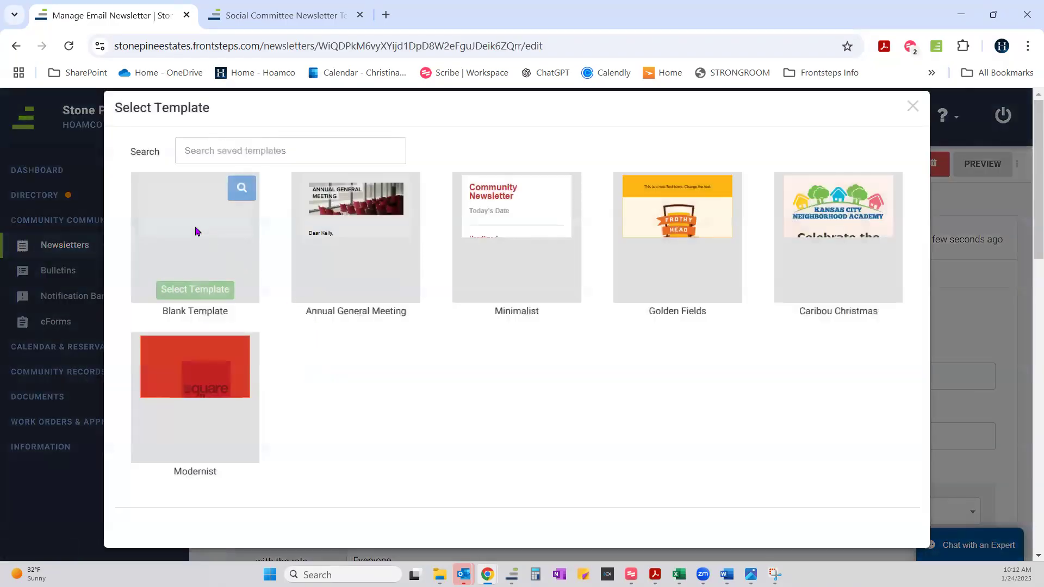
left_click(205, 290)
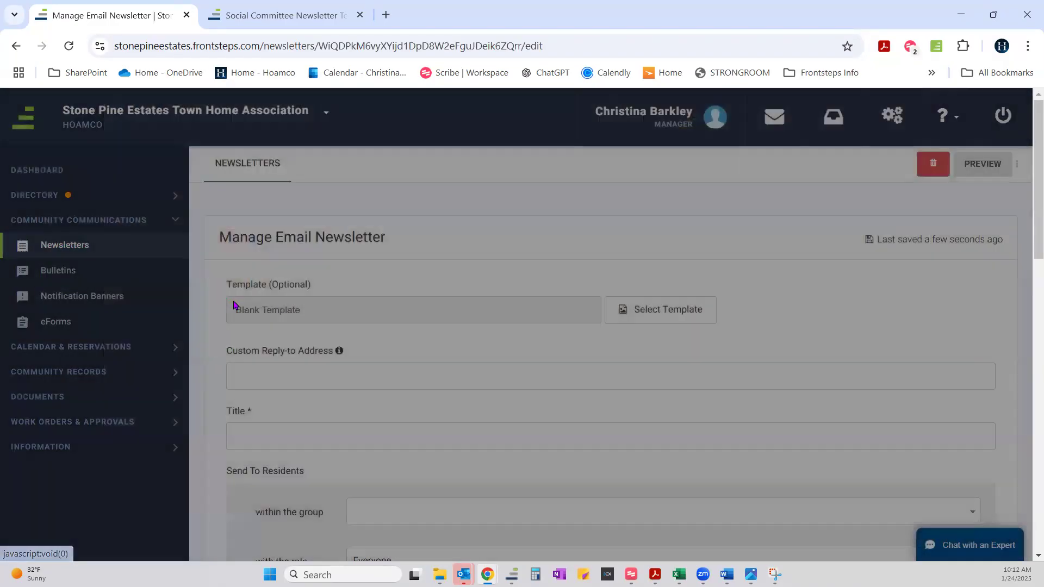
scroll(305, 346, "down", 1)
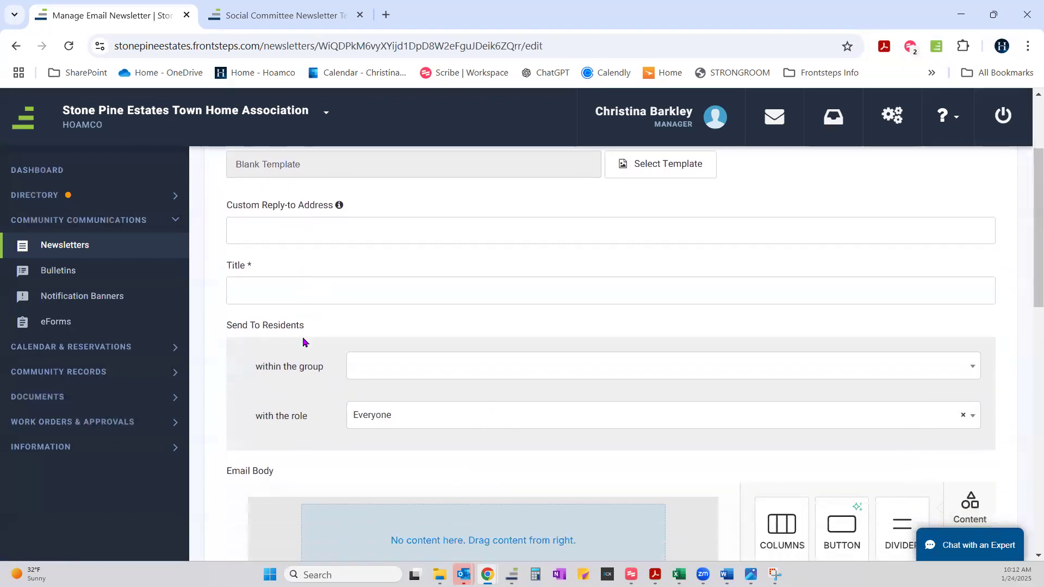
Step: Examine the resident group and role choices for the newsletter's recipients, leaving the role on Everyone
scroll(305, 343, "up", 1)
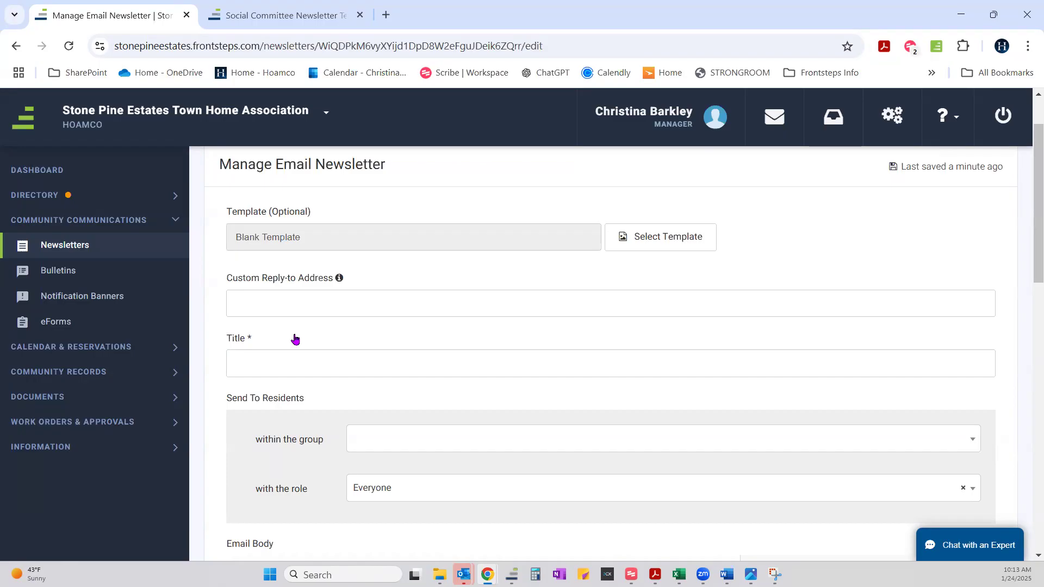
scroll(299, 427, "down", 2)
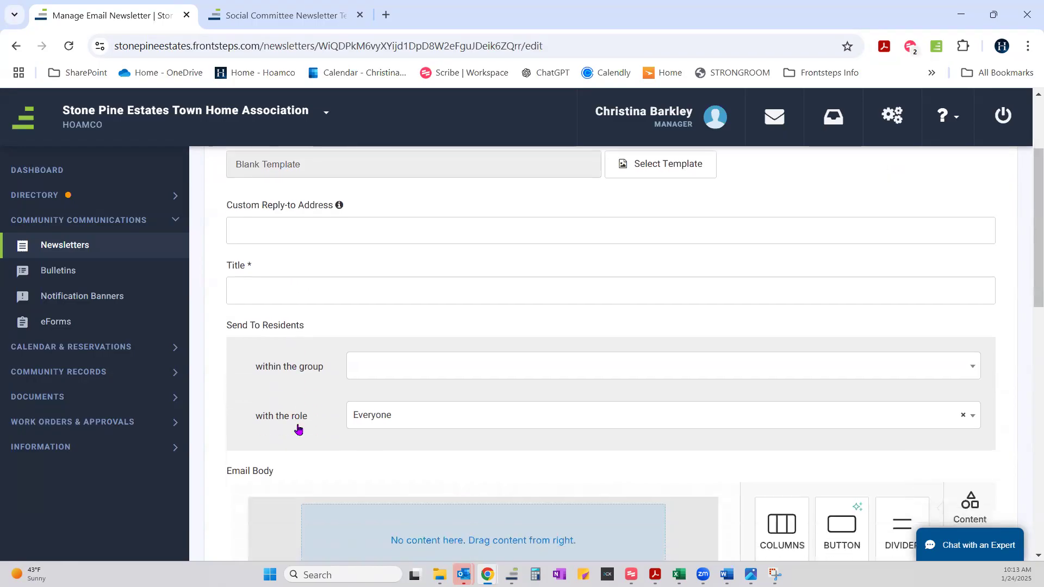
scroll(299, 428, "down", 2)
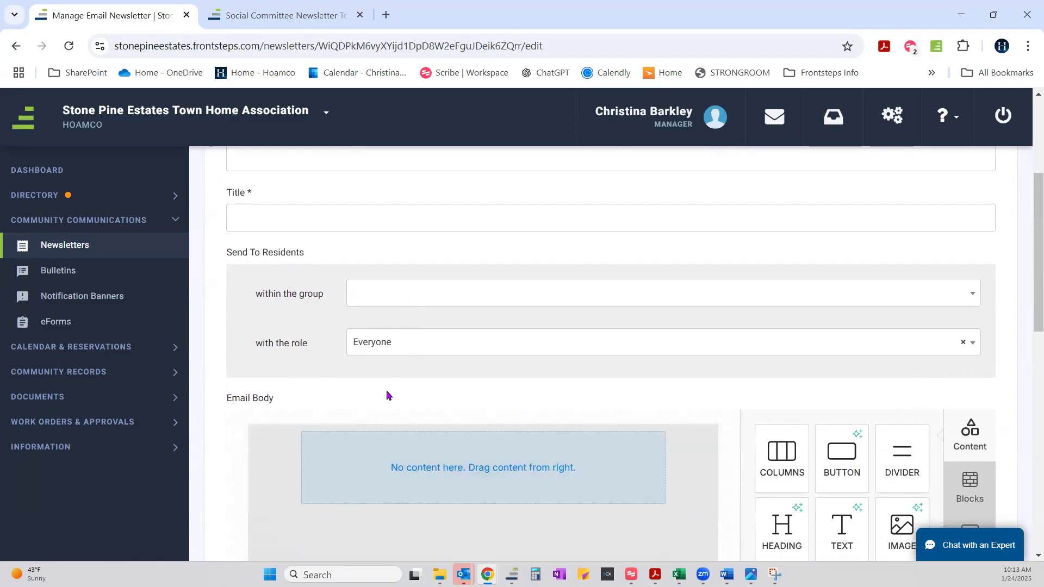
left_click(414, 297)
left_click(414, 299)
left_click(417, 351)
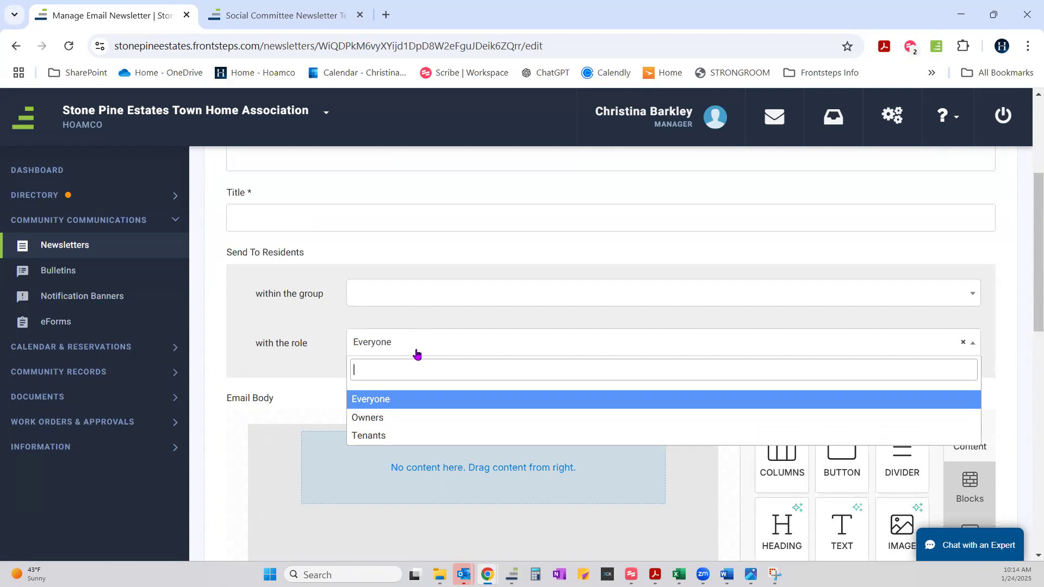
left_click(417, 354)
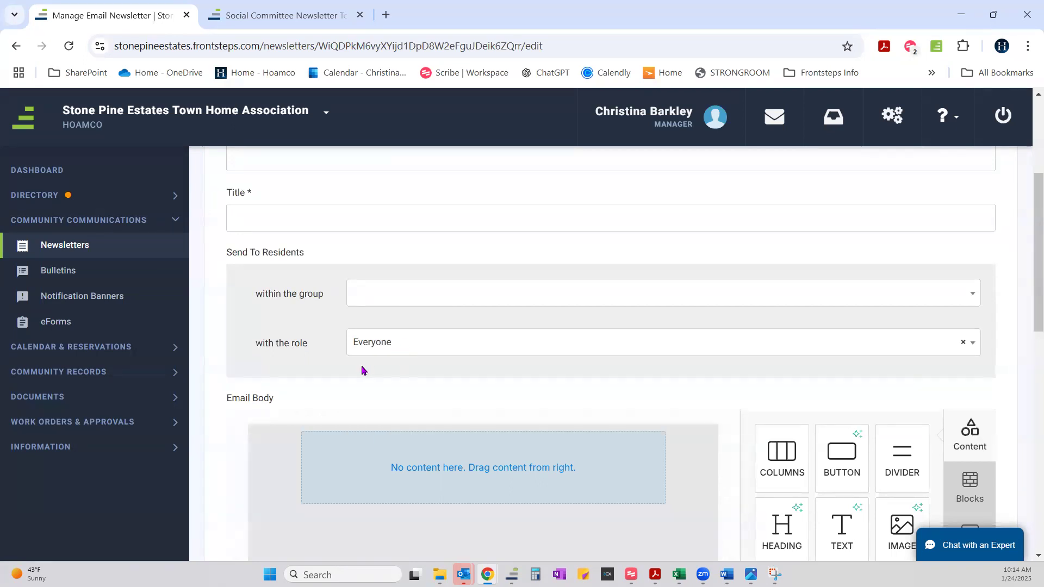
Step: Add an image block to the empty email body of the newsletter
scroll(385, 391, "down", 4)
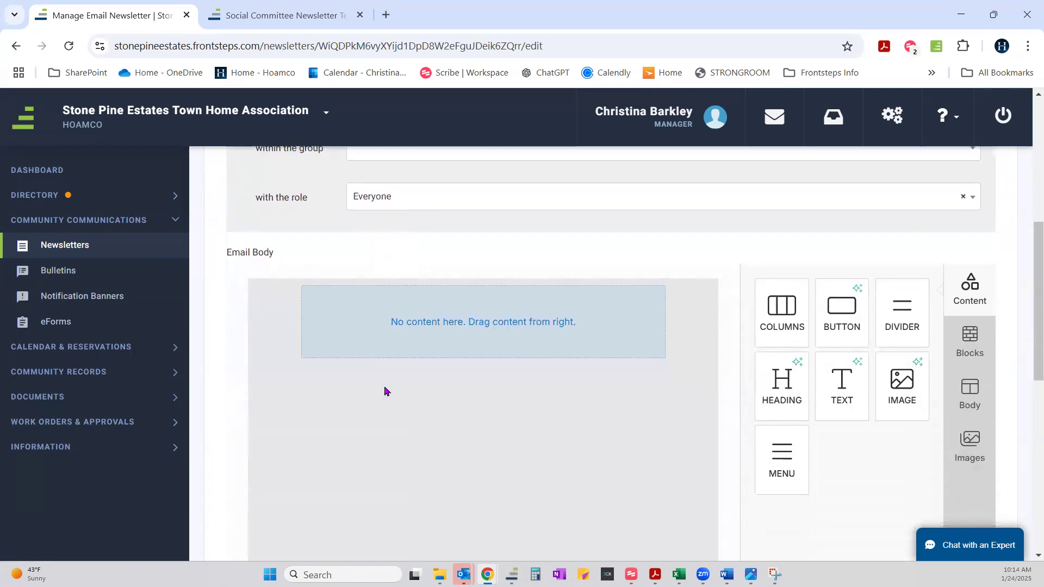
scroll(389, 394, "down", 1)
scroll(390, 395, "up", 1)
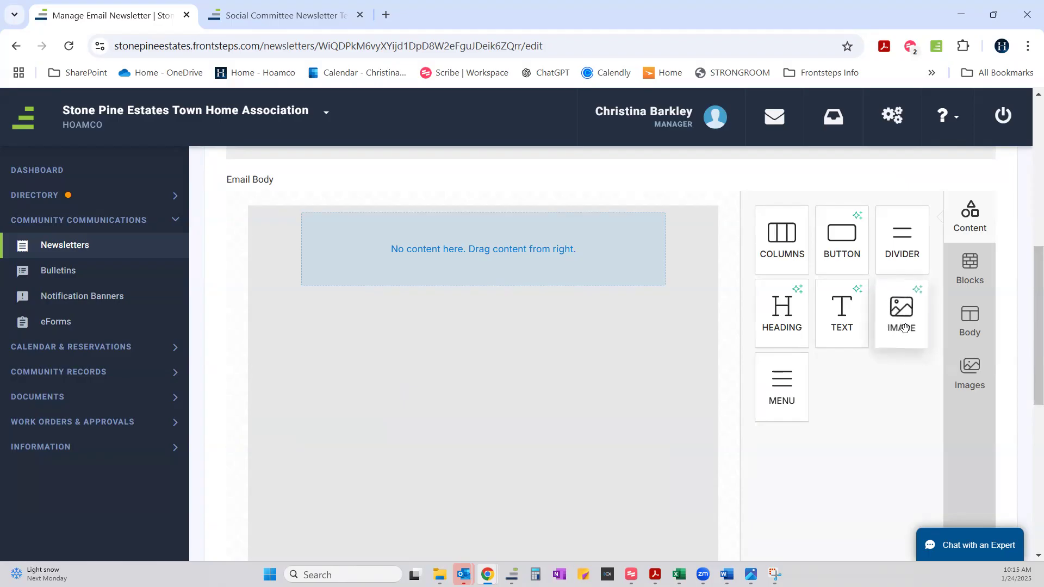
left_click_drag(905, 327, 498, 285)
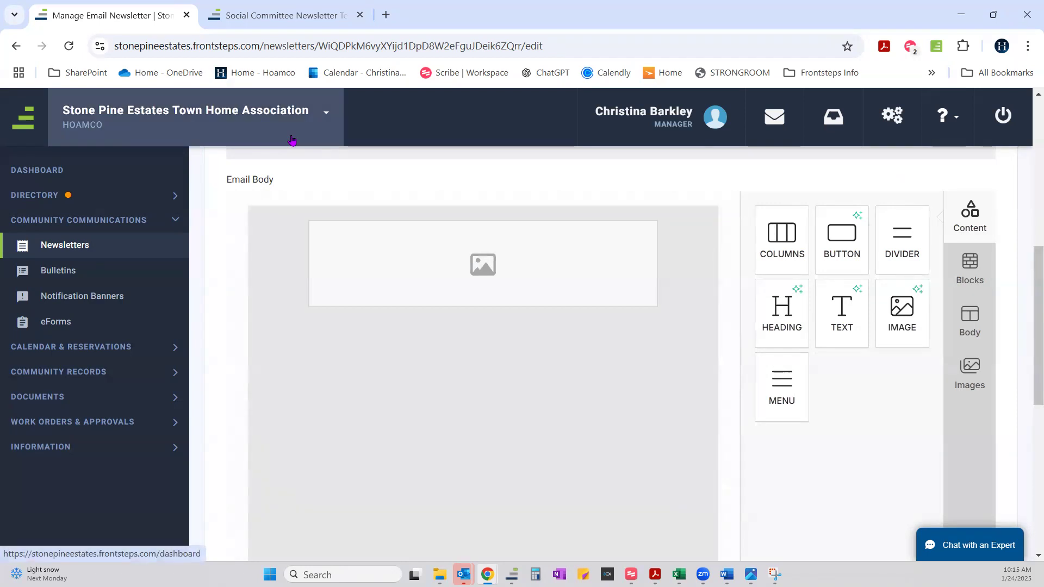
Step: Look through La Pradera's Social Committee Newsletter Template as an example, including its logo, headings and photos, and return to the Stone Pine Estates newsletter
left_click(299, 17)
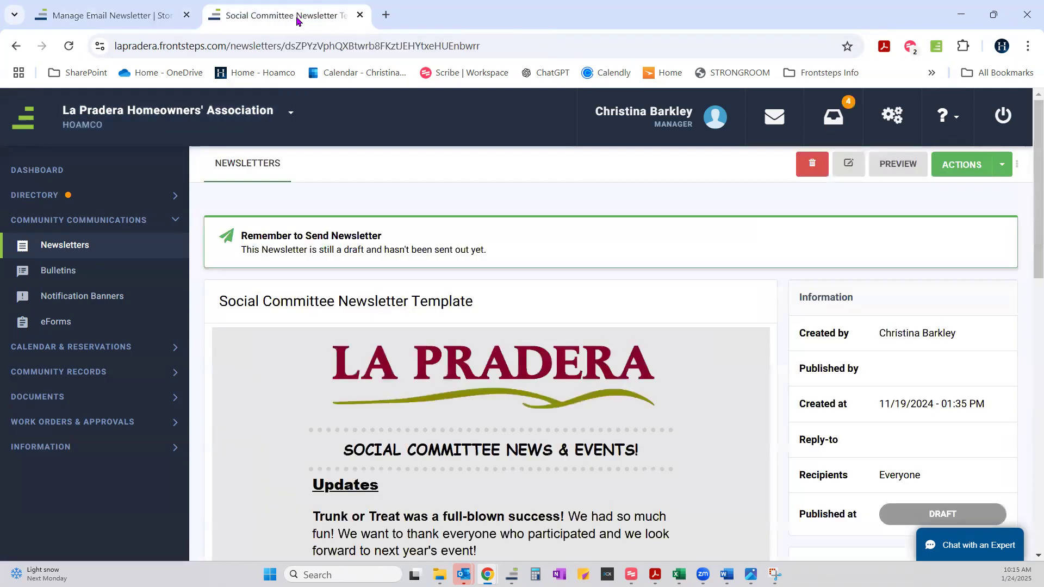
scroll(299, 348, "down", 1)
scroll(299, 353, "down", 1)
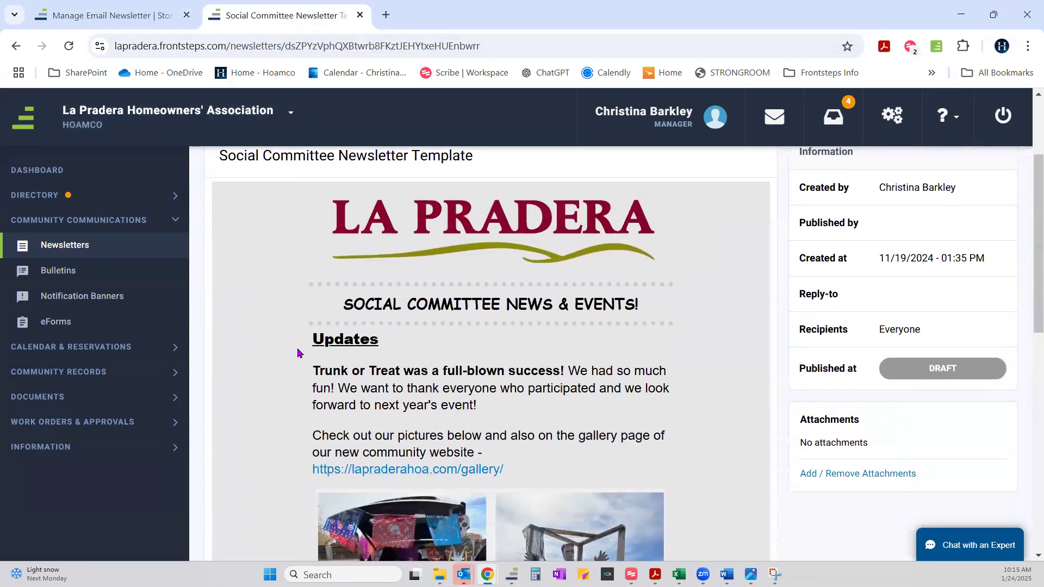
scroll(298, 354, "down", 1)
scroll(299, 353, "up", 1)
left_click_drag(346, 306, 407, 307)
left_click(461, 361)
scroll(460, 361, "down", 1)
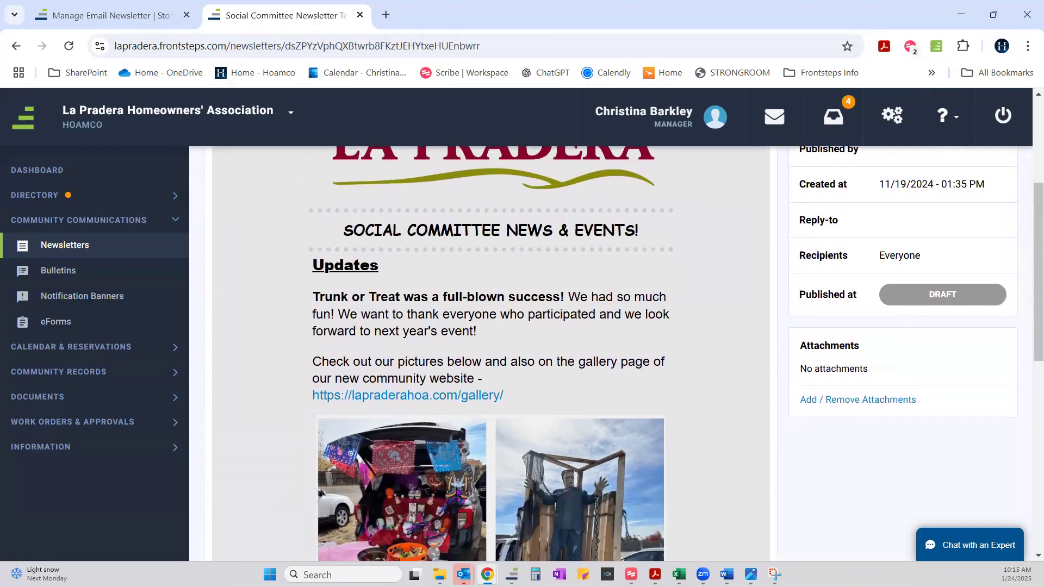
scroll(451, 461, "down", 1)
scroll(484, 425, "down", 4)
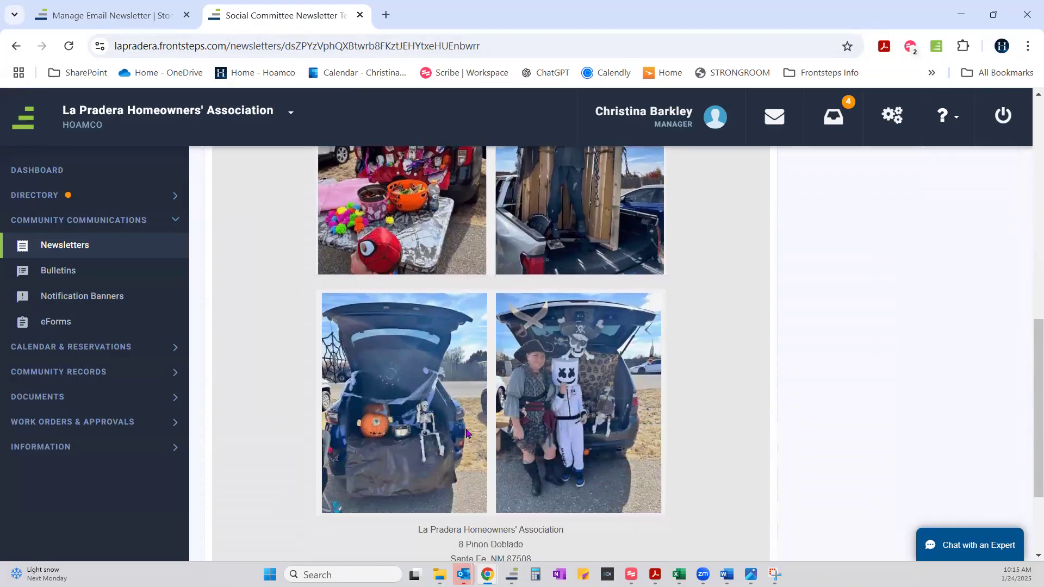
scroll(466, 433, "up", 4)
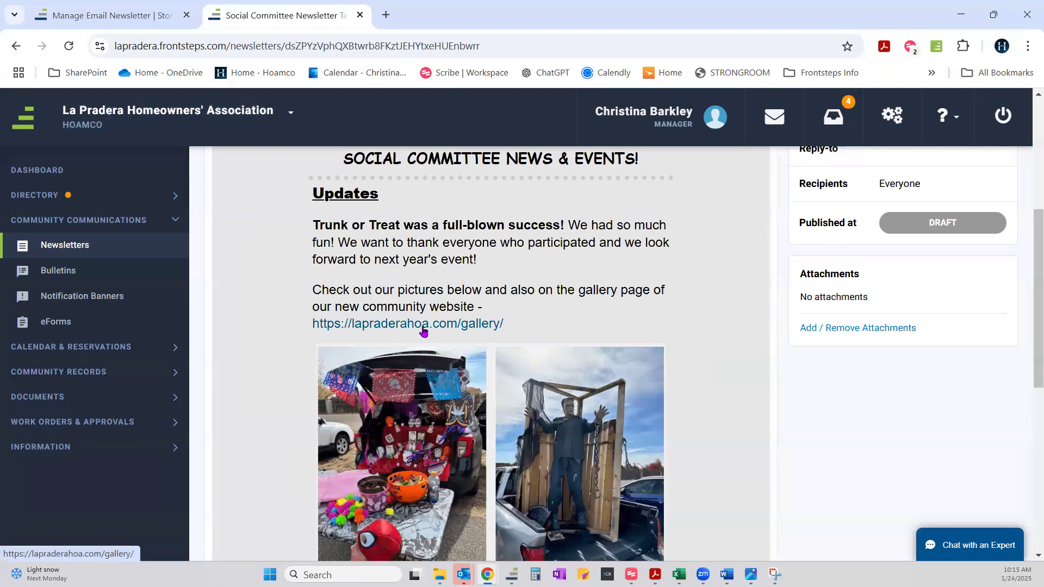
scroll(425, 370, "up", 3)
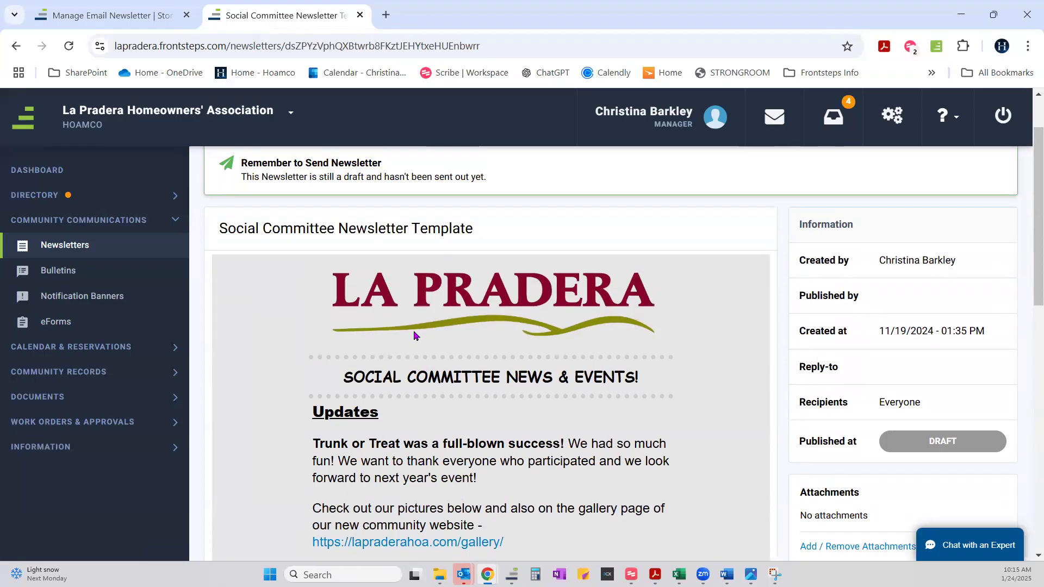
left_click(126, 16)
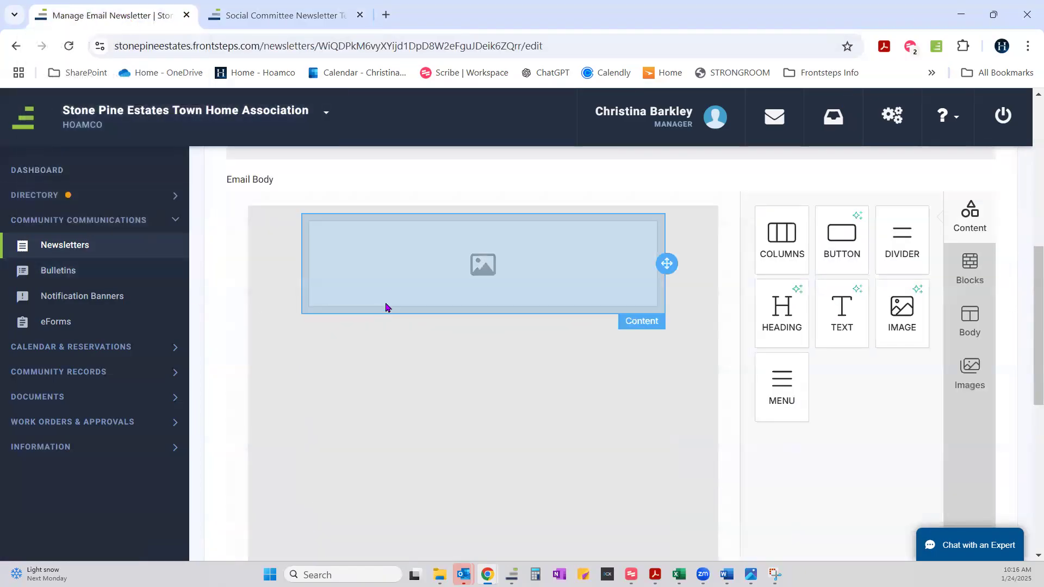
Step: Upload "HOAMCO Logo Tagline Blue - NEW small transparent" into the email body's image block and close the block's settings
left_click(474, 286)
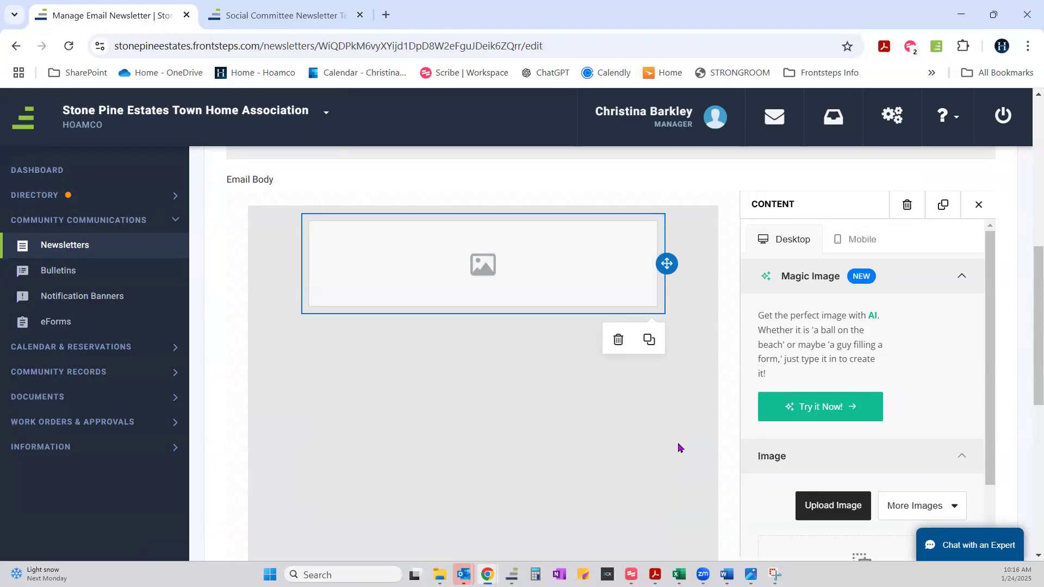
scroll(683, 445, "down", 1)
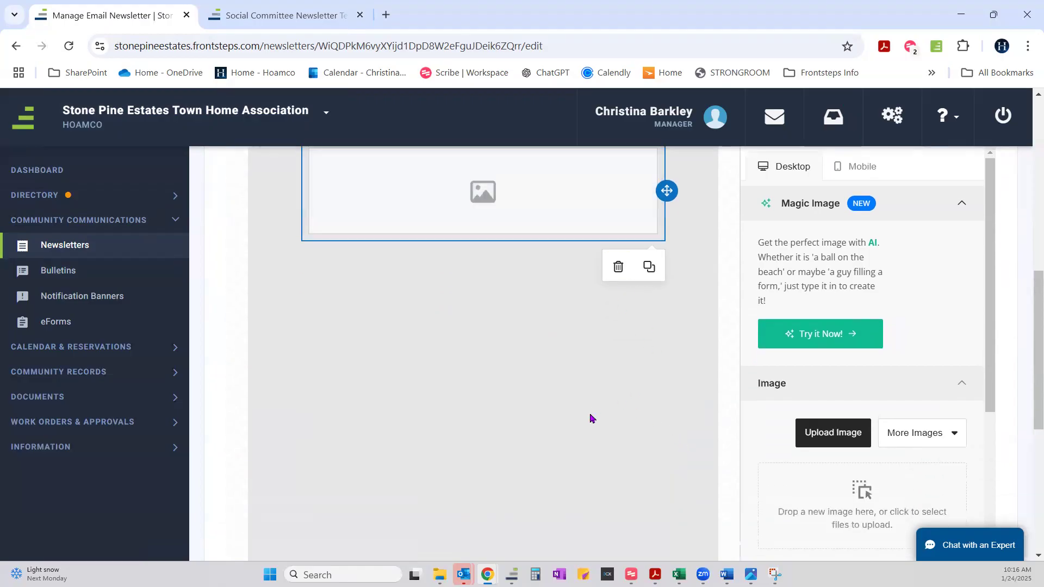
left_click(829, 436)
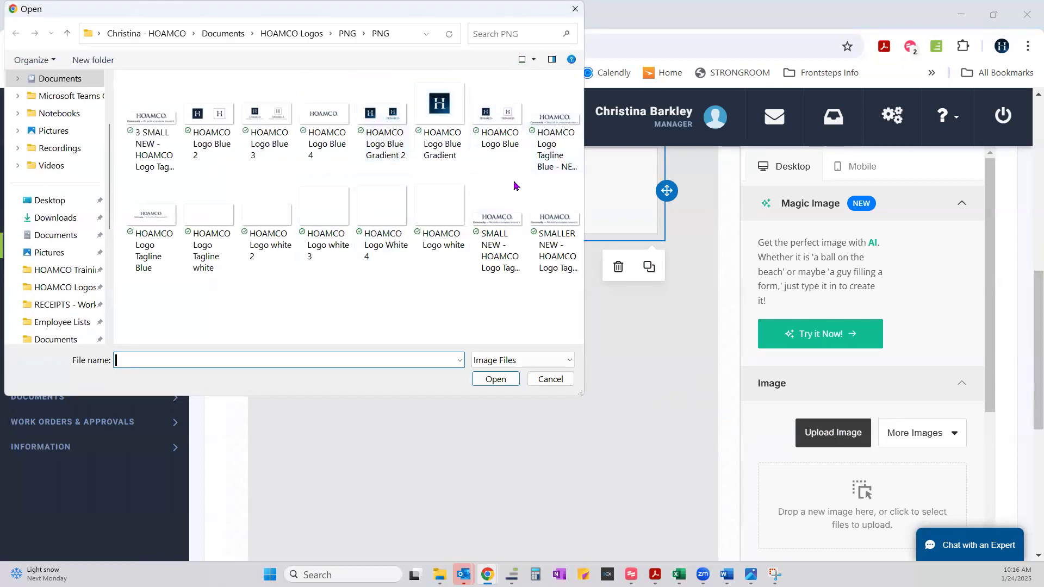
left_click(540, 124)
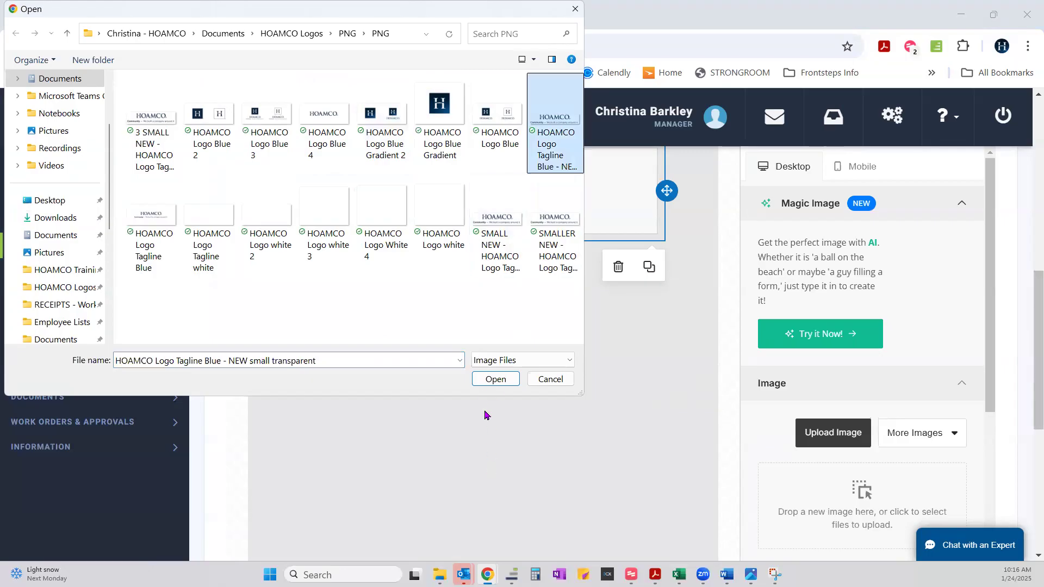
left_click(488, 381)
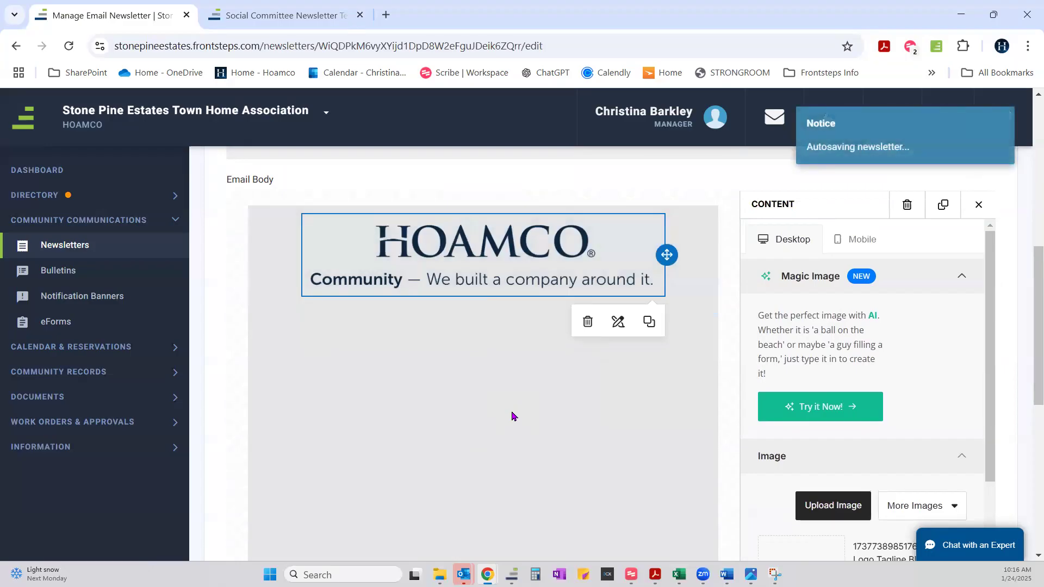
left_click(978, 205)
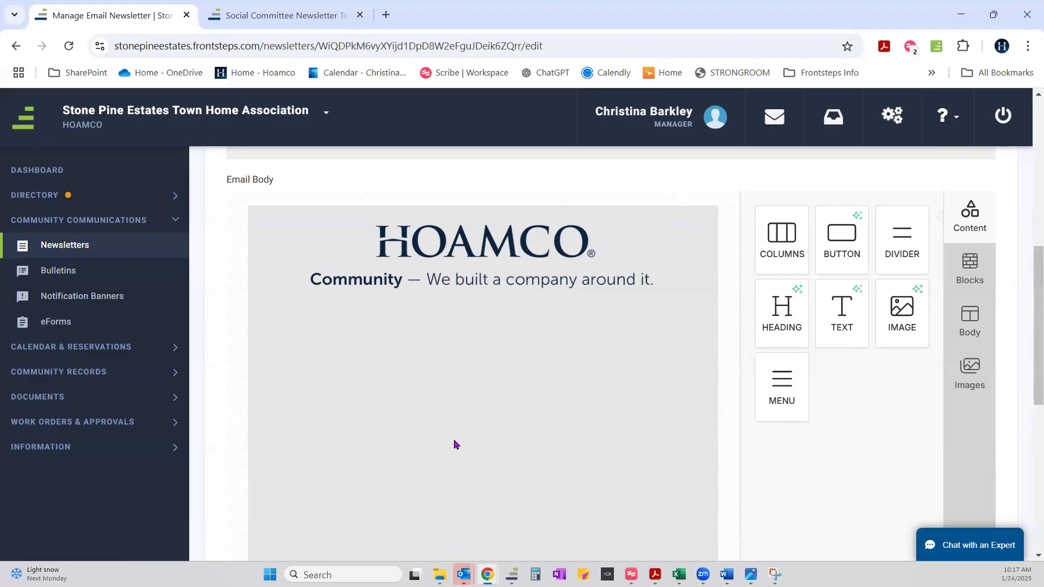
Step: Open stonepinehoa.com/photo-gallery in a new browser tab and look over the page
left_click(386, 15)
type("stone")
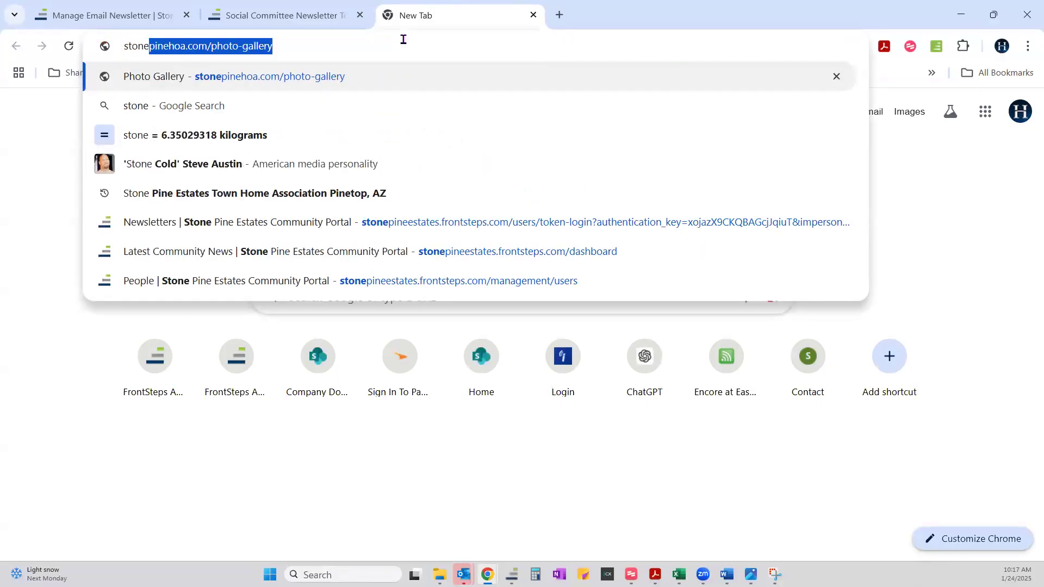
key("Return")
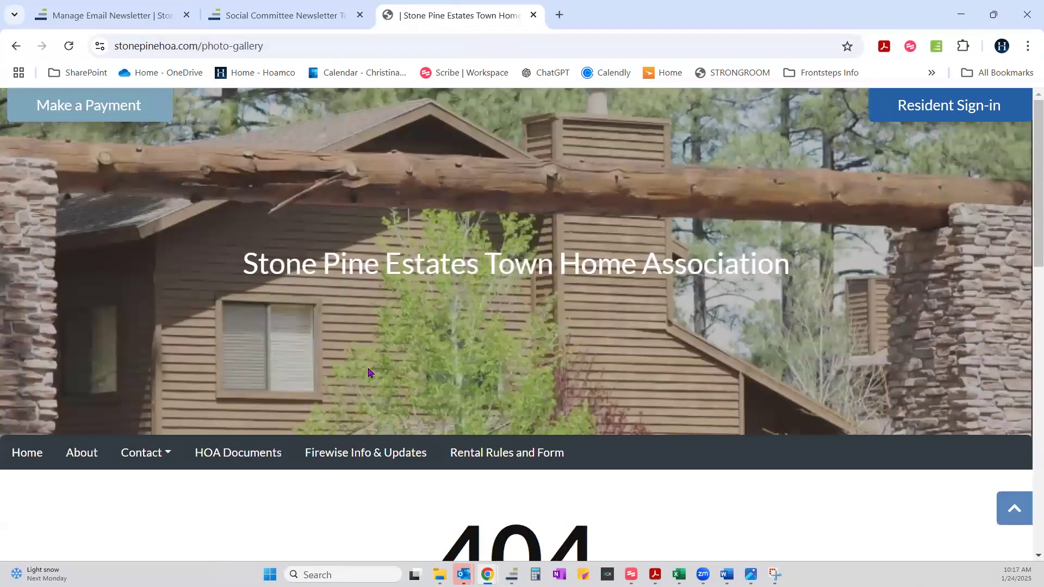
scroll(369, 370, "down", 4)
scroll(369, 370, "up", 1)
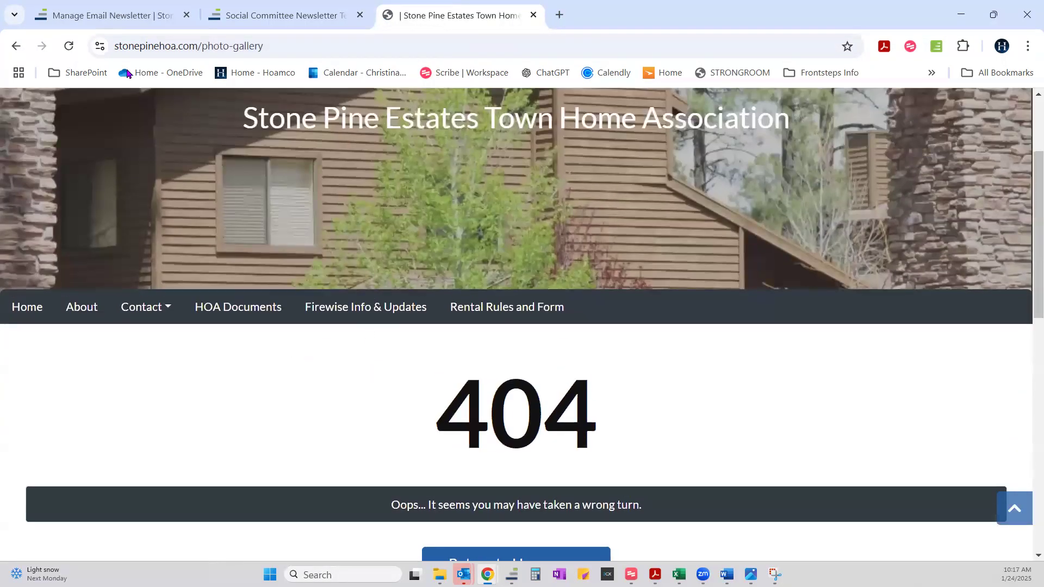
scroll(161, 355, "down", 3)
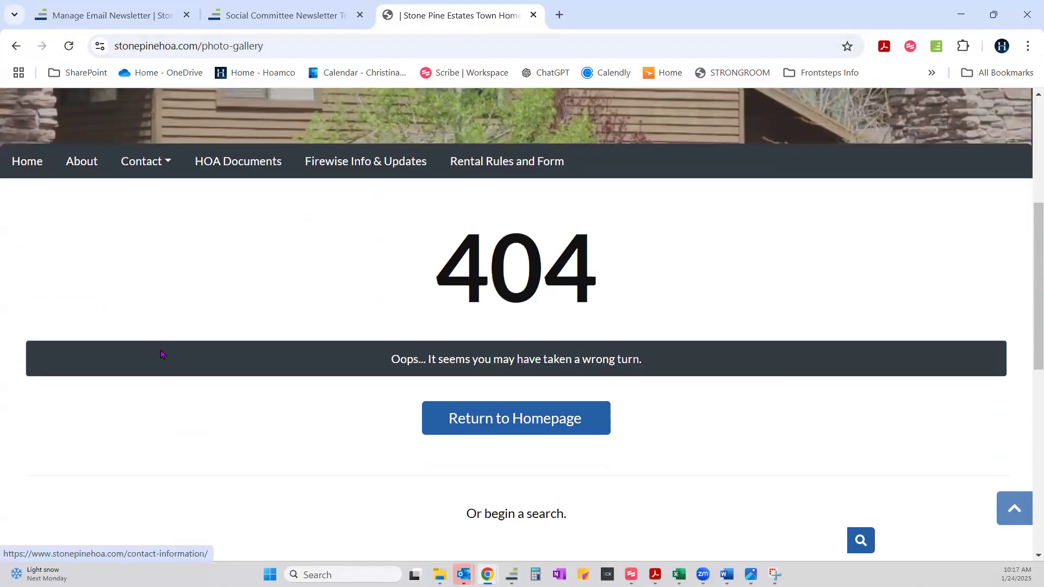
scroll(162, 355, "up", 5)
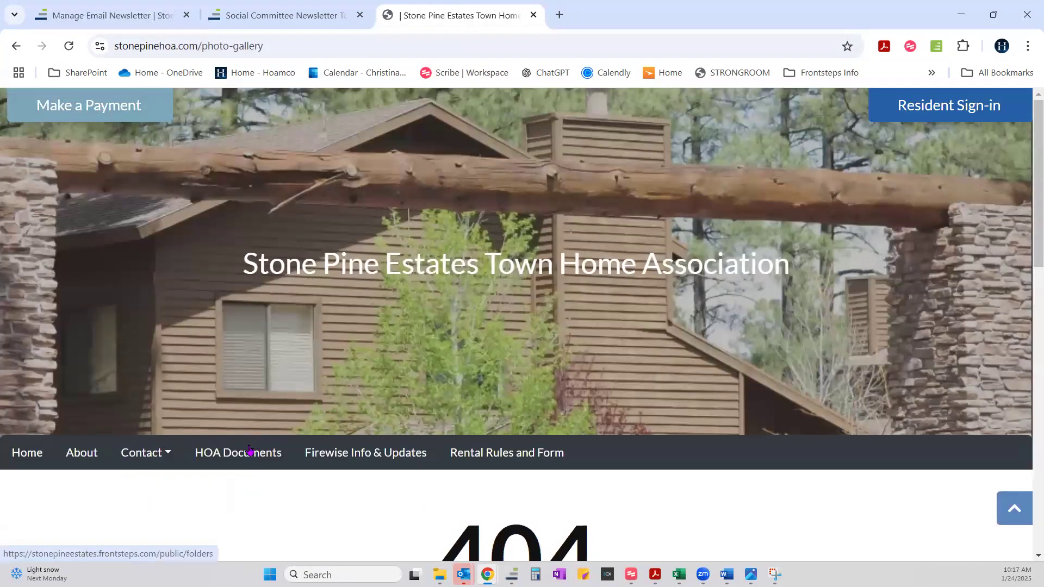
Step: Look through the Stone Pine Estates website's About page and homepage
left_click(82, 454)
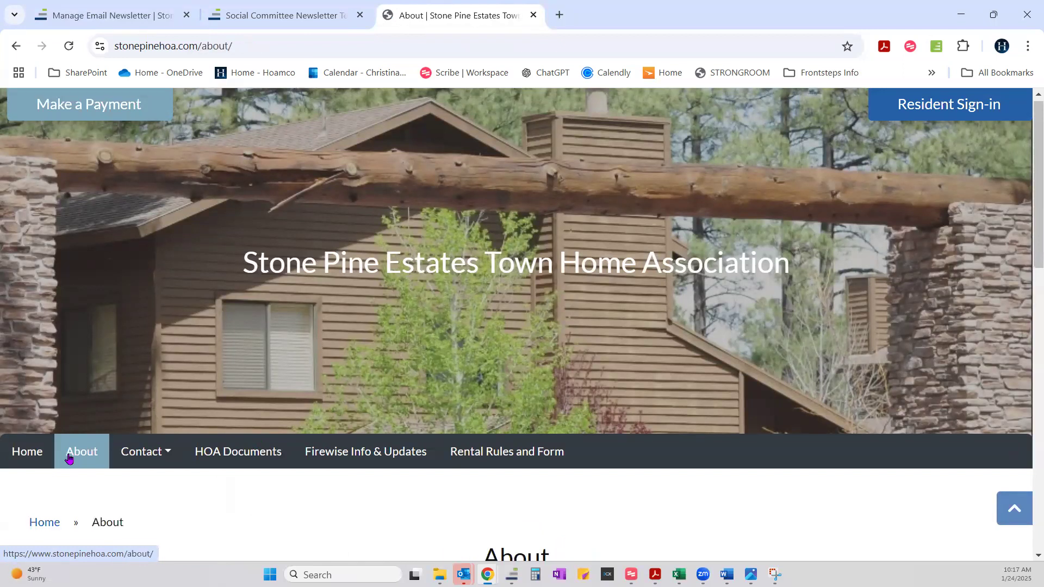
scroll(68, 459, "down", 4)
scroll(58, 424, "up", 4)
left_click(29, 453)
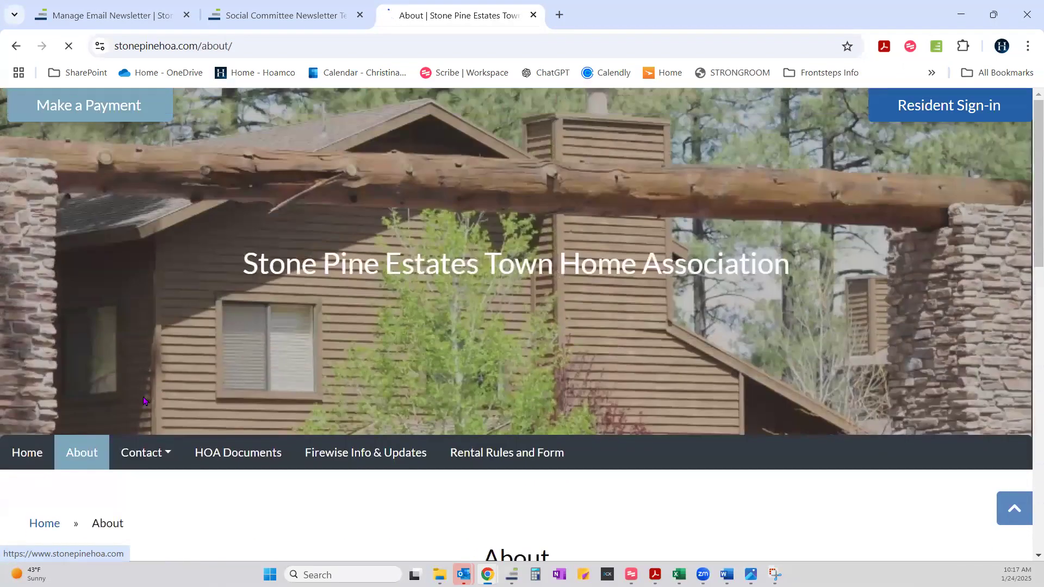
scroll(455, 366, "down", 6)
scroll(455, 364, "up", 6)
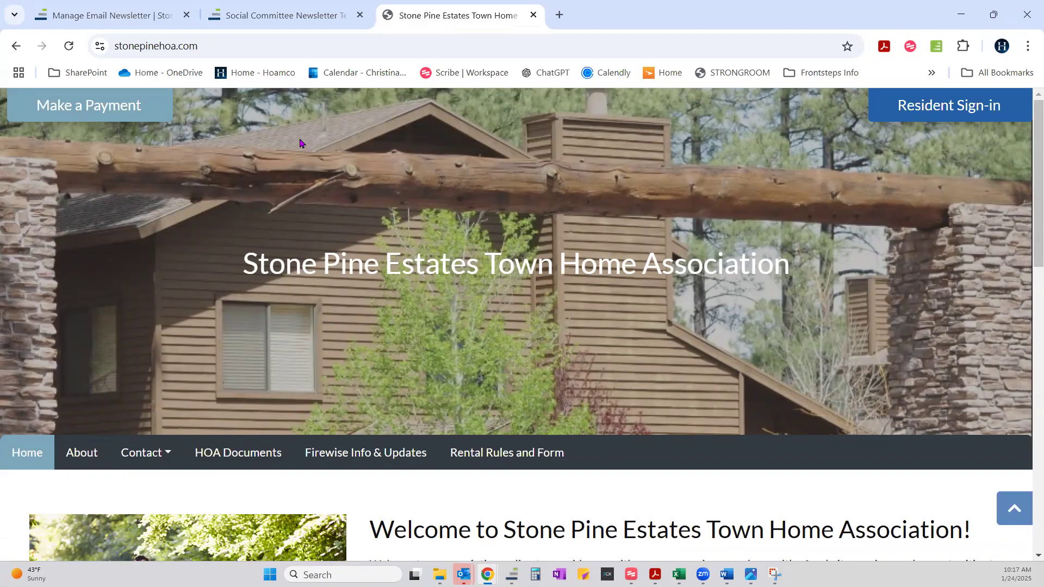
Step: Compare La Pradera's Social Committee Newsletter Template with the Stone Pine Estates newsletter and return to the Stone Pine Estates editor
left_click(297, 15)
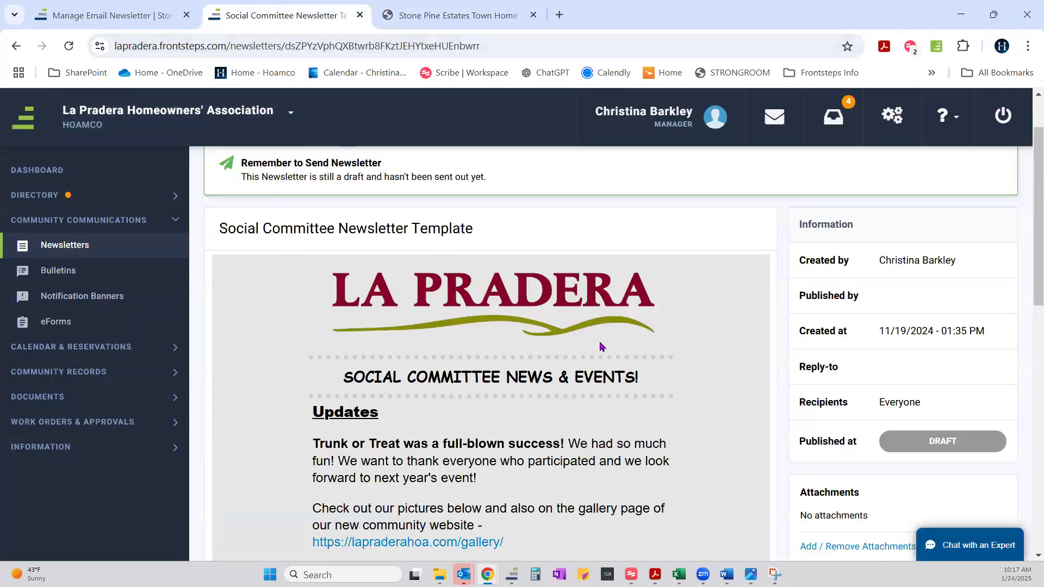
left_click(156, 19)
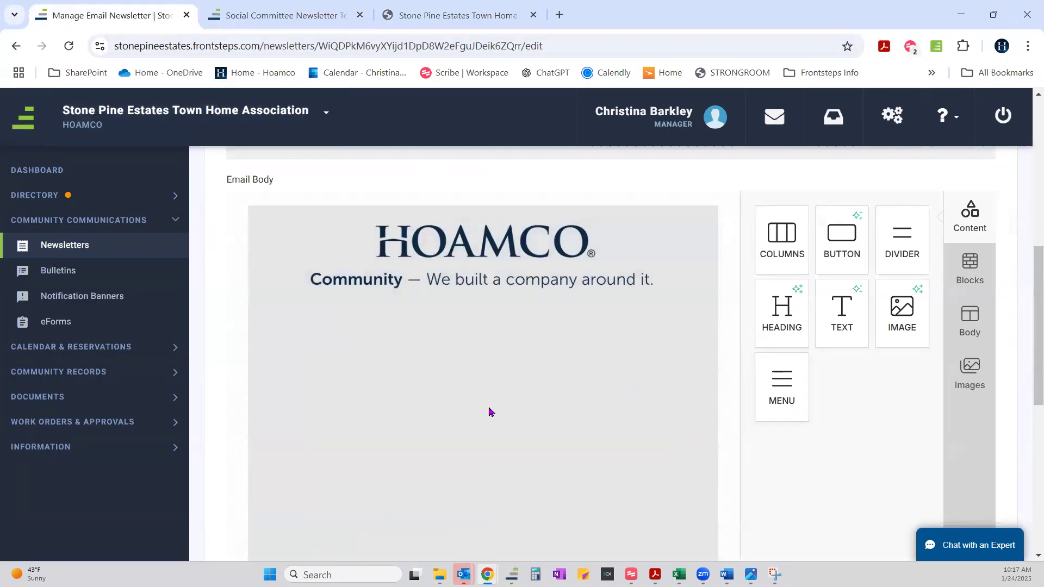
left_click(263, 21)
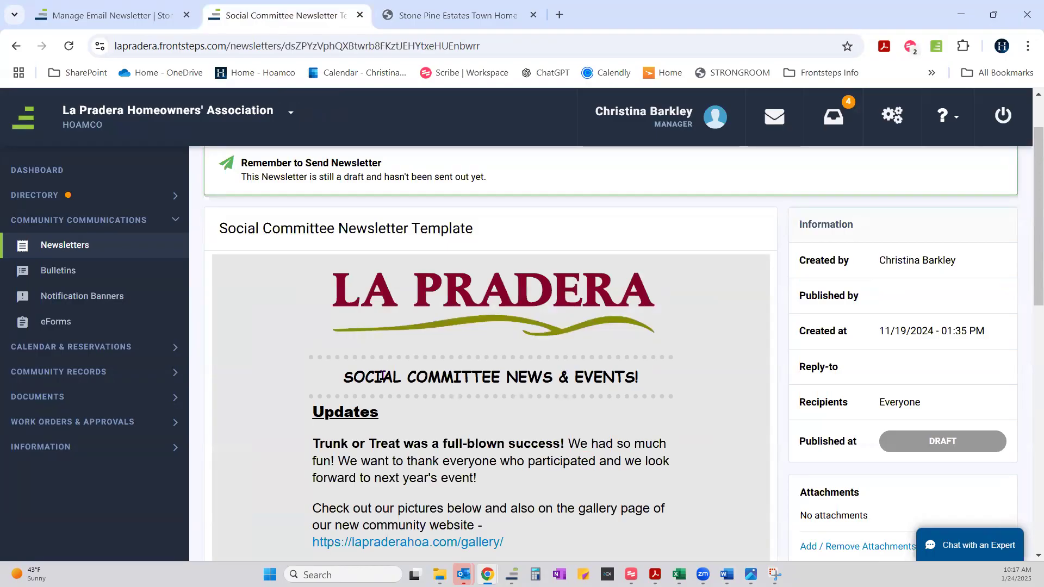
left_click(147, 20)
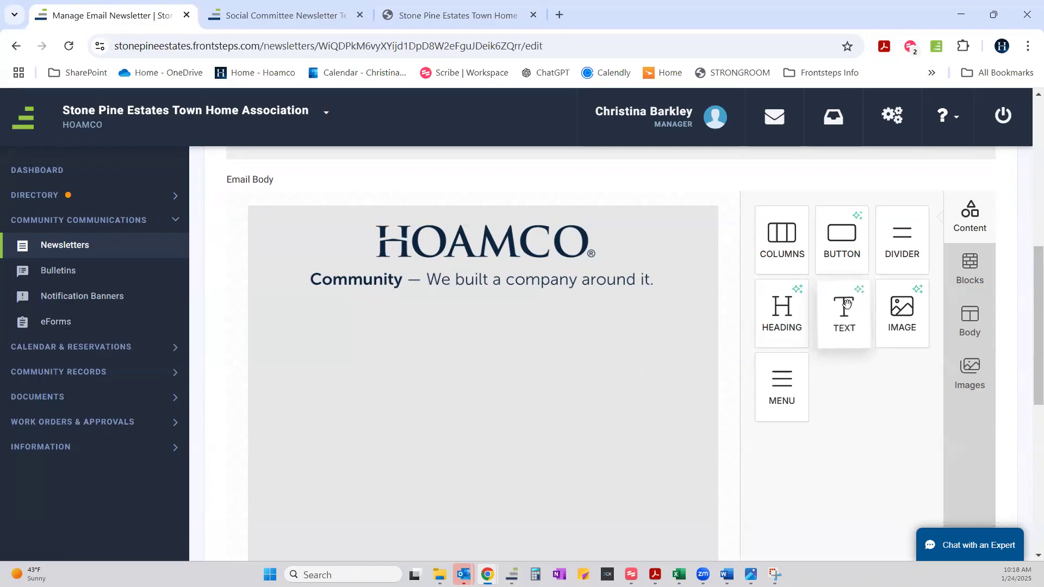
Step: Add a text block beneath the HOAMCO logo in the email body and replace its placeholder text with "Start"
left_click_drag(847, 303, 455, 392)
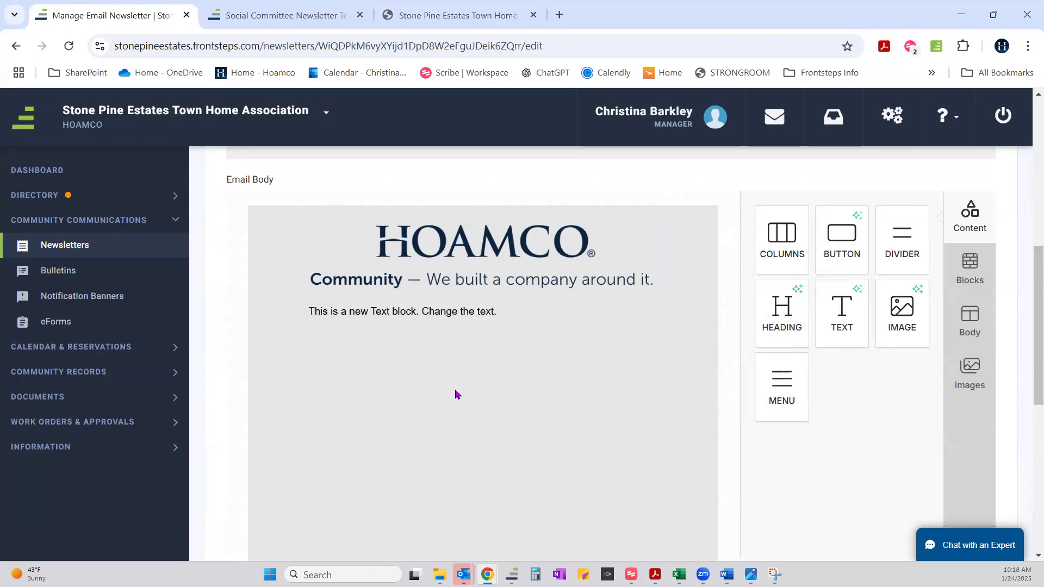
left_click(504, 312)
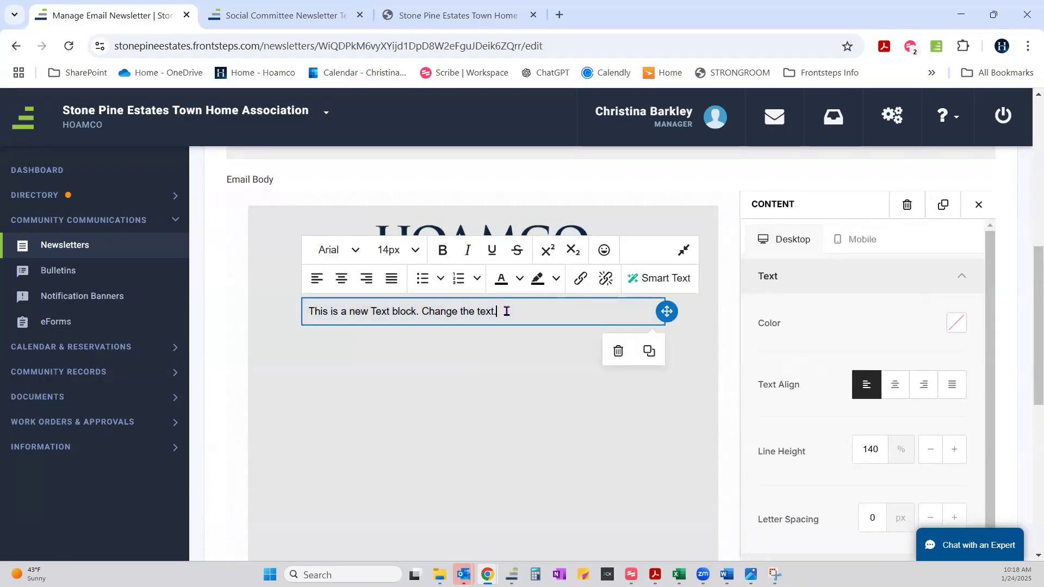
key("BackSpace")
key("BackSpace")
key("BackSpace")
key("BackSpace")
key("BackSpace")
key("BackSpace")
key("BackSpace")
key("BackSpace")
key("BackSpace")
key("BackSpace")
key("BackSpace")
key("BackSpace")
key("BackSpace")
key("BackSpace")
key("BackSpace")
key("BackSpace")
key("BackSpace")
key("BackSpace")
key("BackSpace")
key("BackSpace")
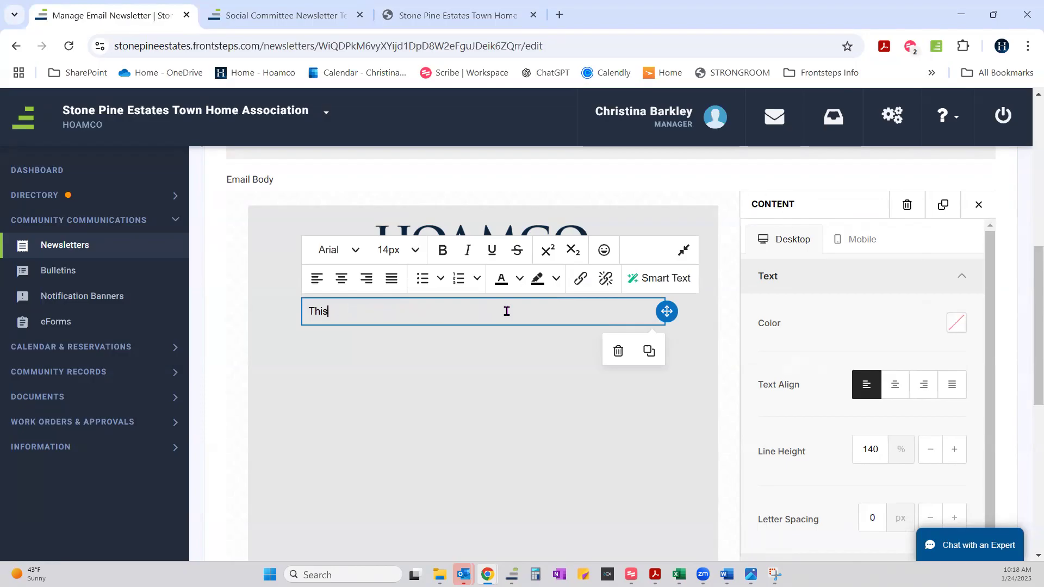
type("Start")
Step: Collapse and re-expand the text block's formatting toolbar, and look through its fonts and formatting options
left_click(688, 252)
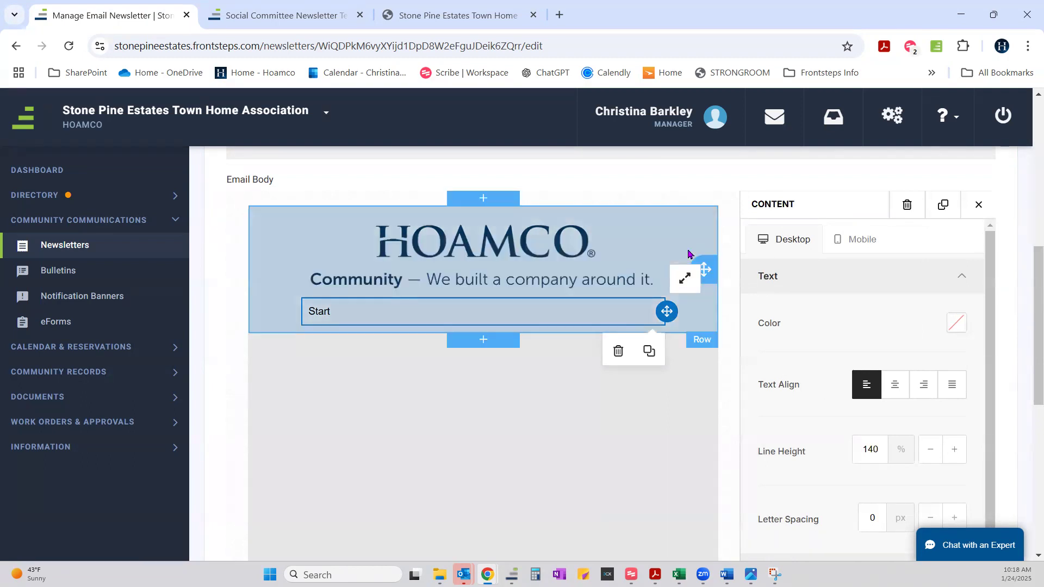
left_click(685, 279)
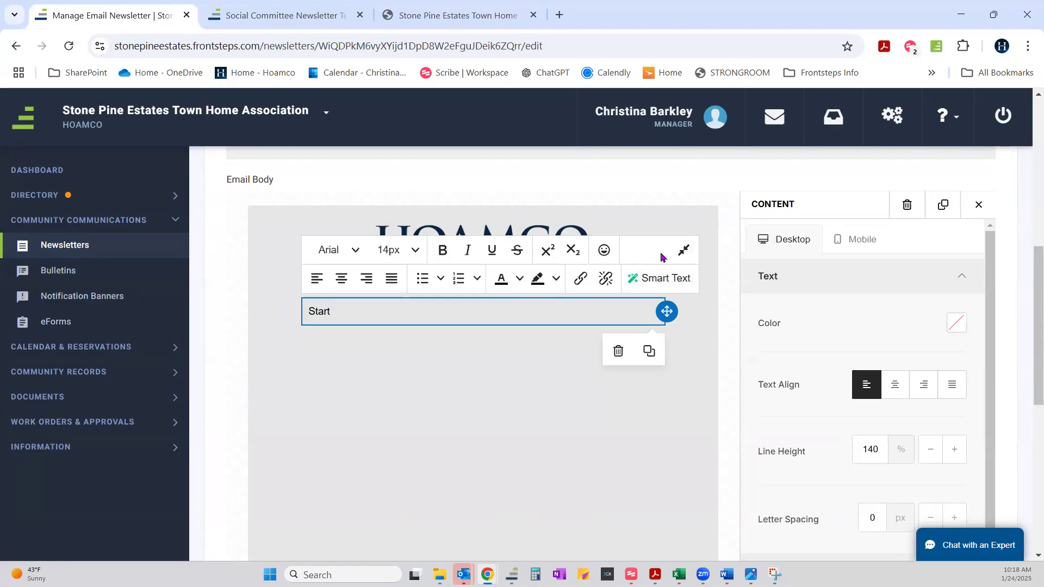
left_click(356, 251)
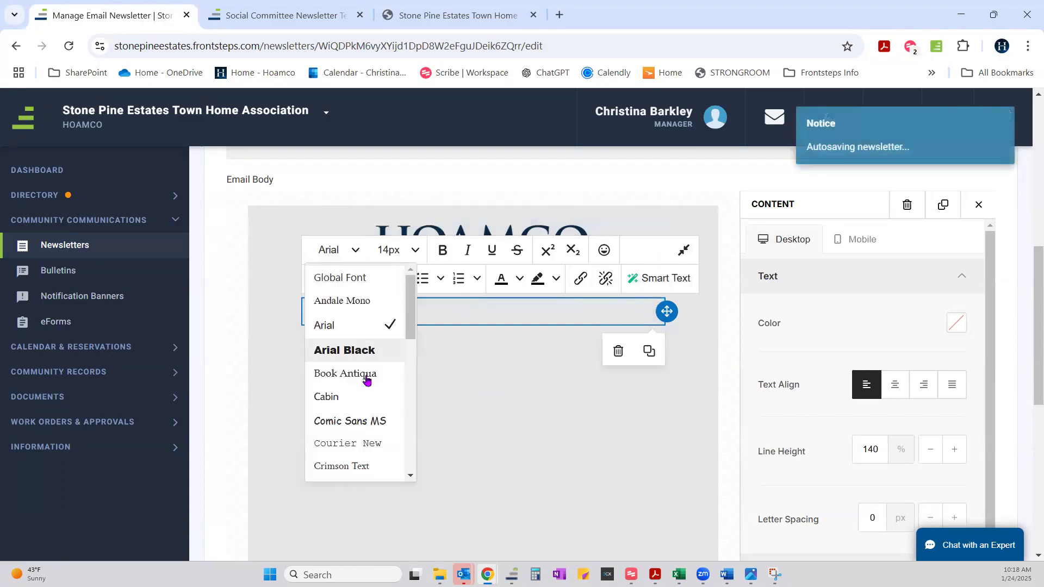
left_click(359, 422)
left_click(356, 273)
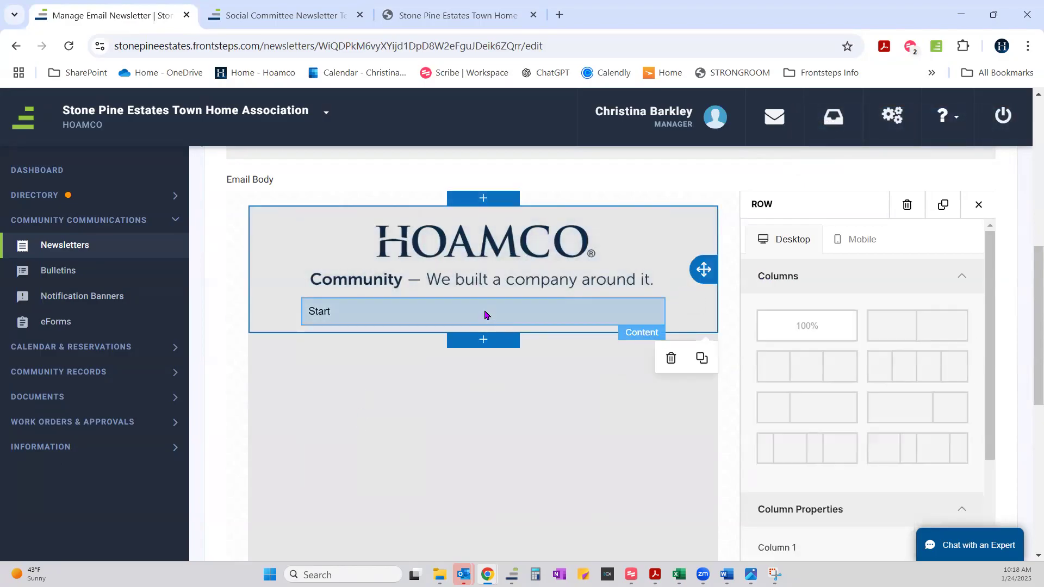
left_click(486, 314)
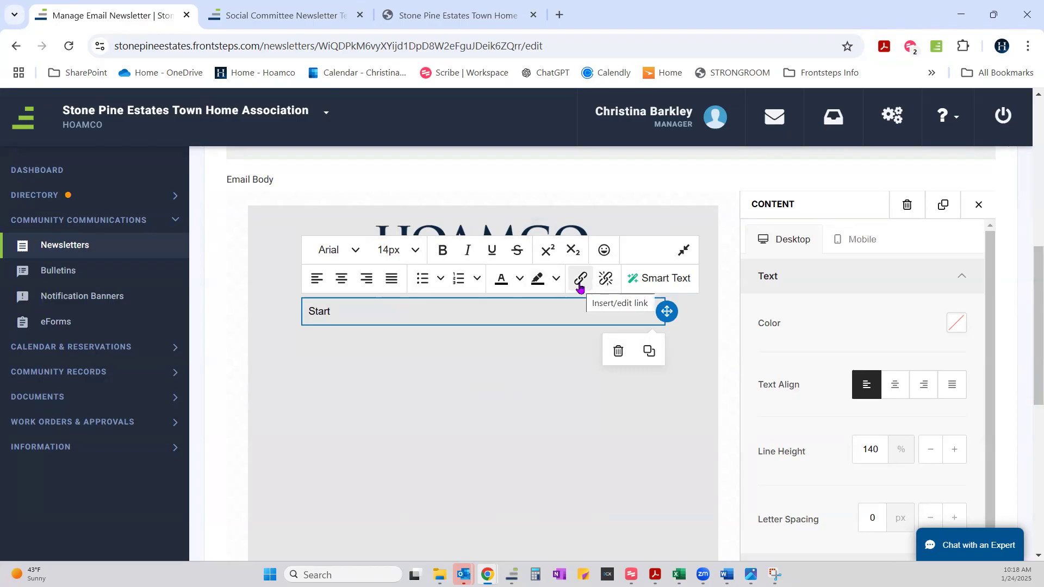
Step: Browse the emoticons available for the text block and close the picker without inserting one
left_click(604, 250)
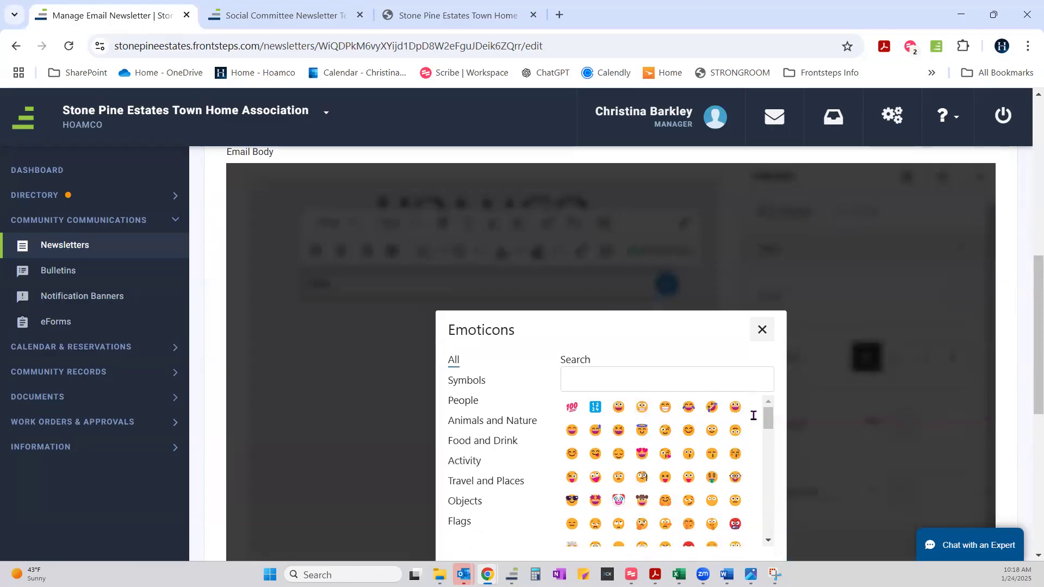
scroll(753, 417, "down", 6)
scroll(724, 409, "up", 3)
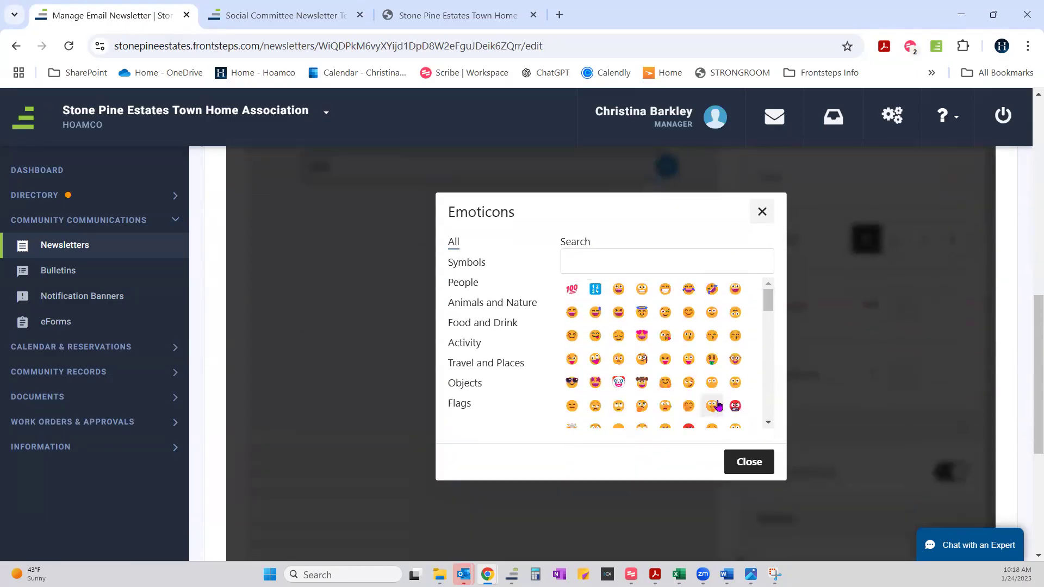
left_click(762, 212)
Step: Extend the text block to read "Start customizing" and close its settings
left_click(384, 315)
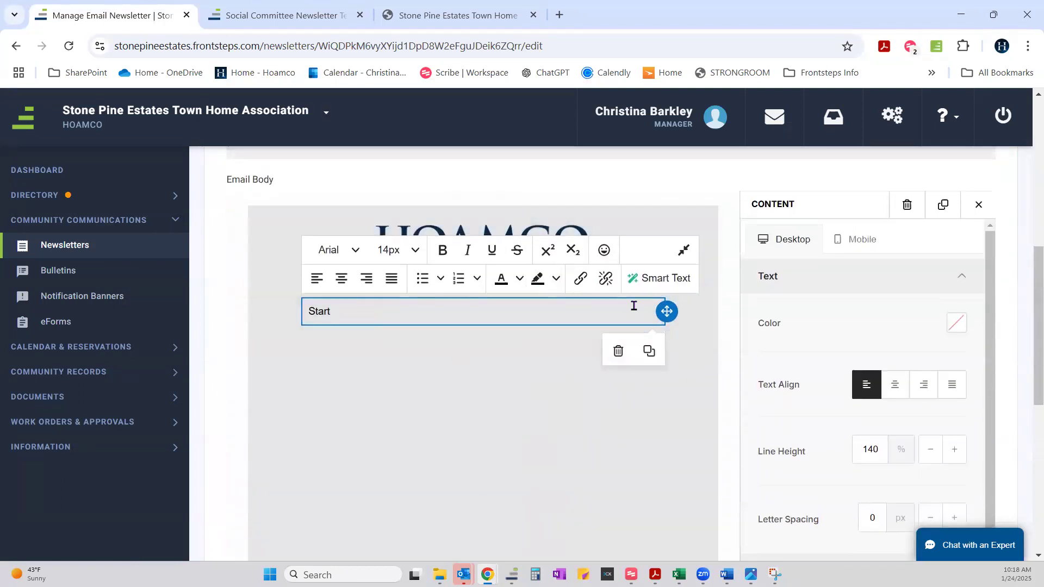
type("customing")
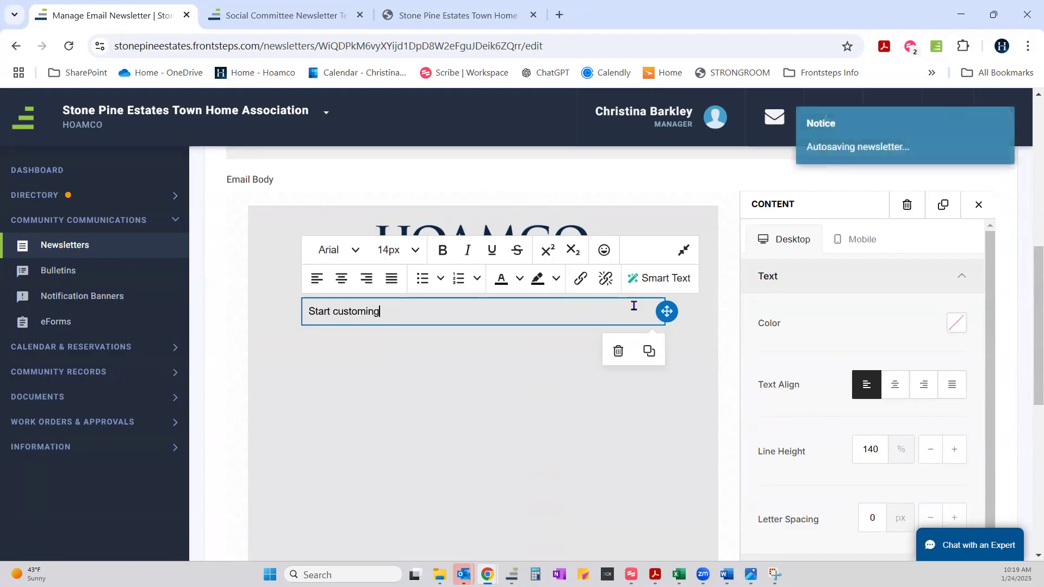
key("BackSpace")
key("BackSpace")
type("zing")
left_click(566, 438)
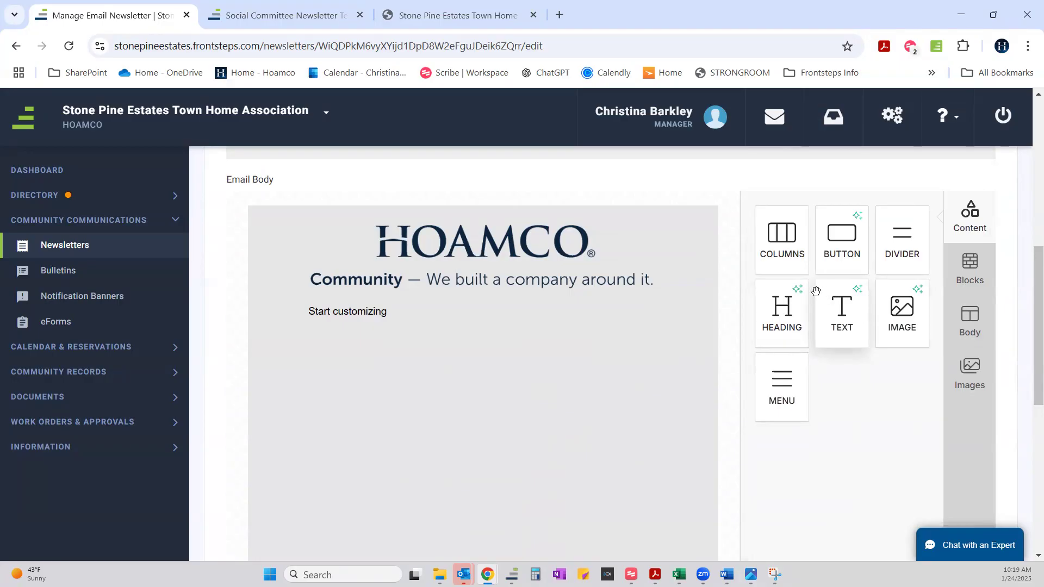
Step: Add a columns block beneath the "Start customizing" text and split it into two 50% columns
left_click_drag(789, 252, 550, 410)
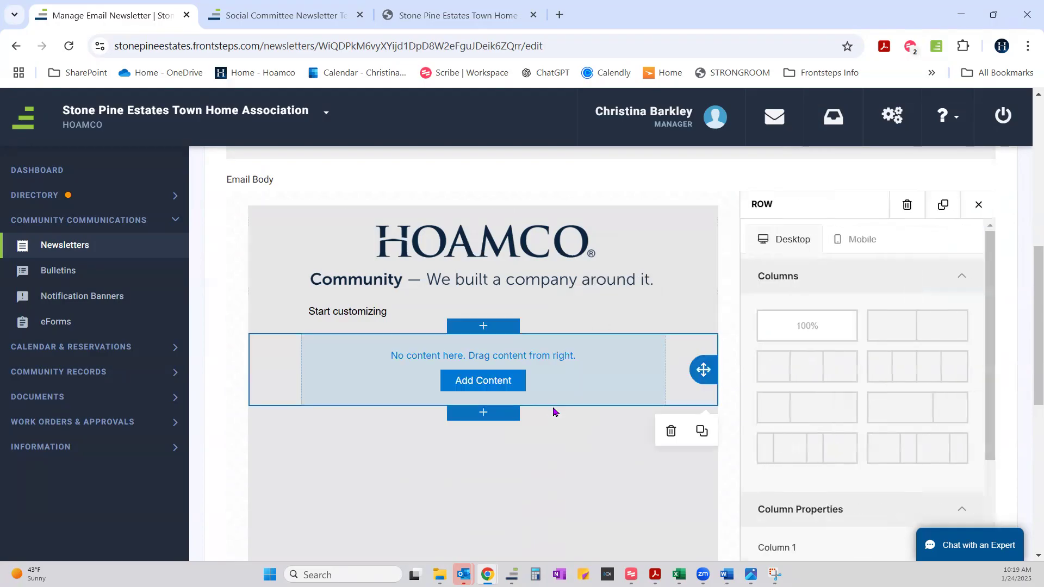
left_click(894, 330)
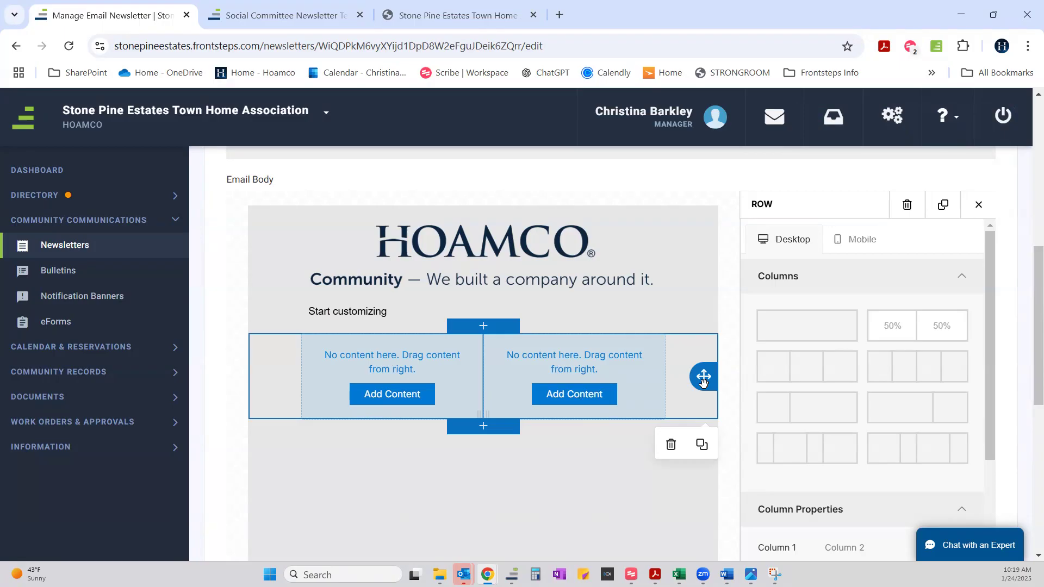
Step: Try moving the two-column row up and down in the email body, and duplicate the row
left_click_drag(704, 381, 709, 328)
left_click_drag(712, 379, 648, 343)
left_click_drag(703, 377, 701, 424)
left_click_drag(700, 380, 698, 322)
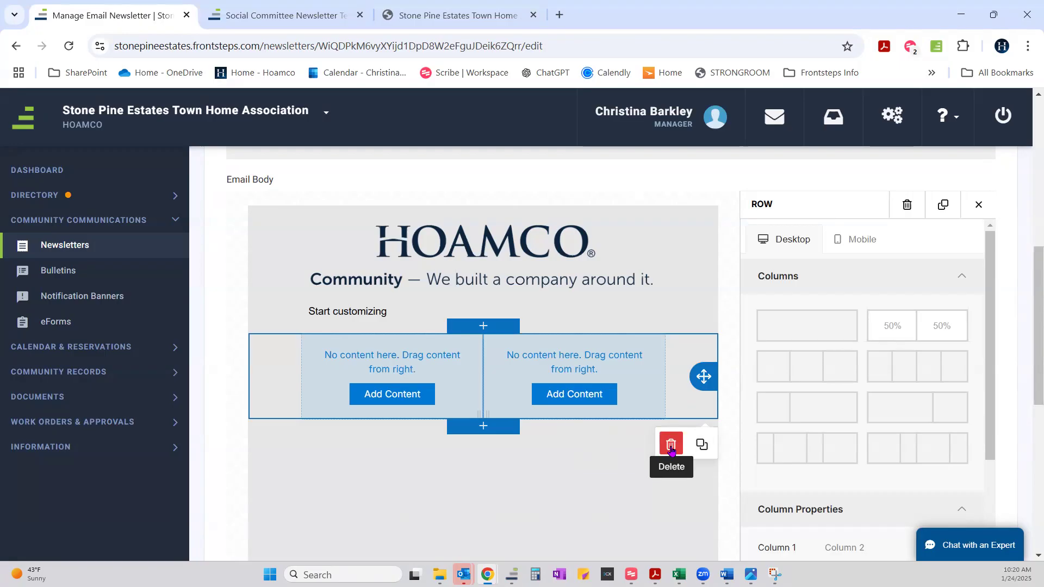
left_click(701, 446)
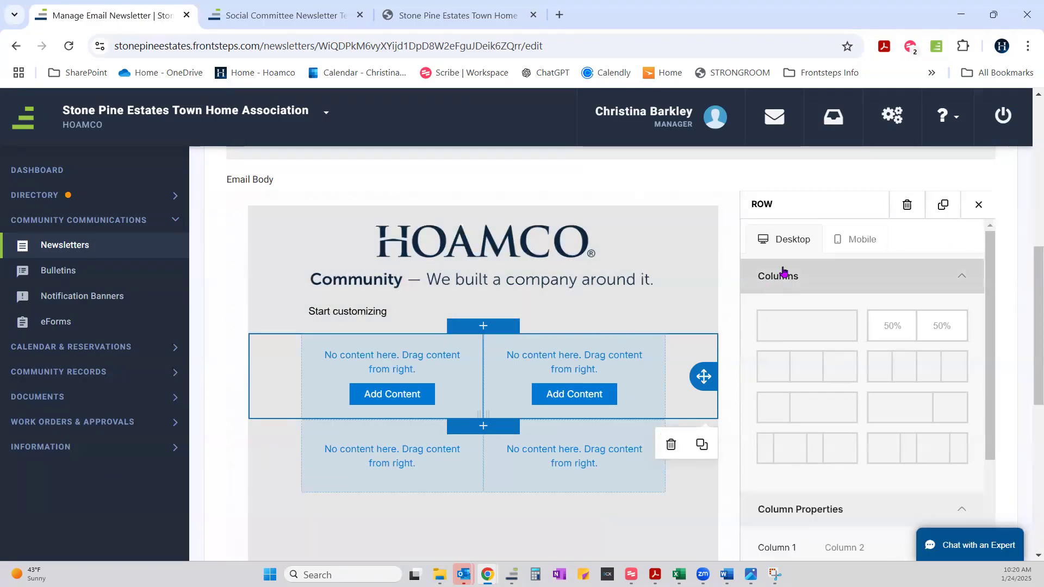
Step: Preview the newsletter's column rows in the mobile layout and return to the desktop layout
left_click(855, 250)
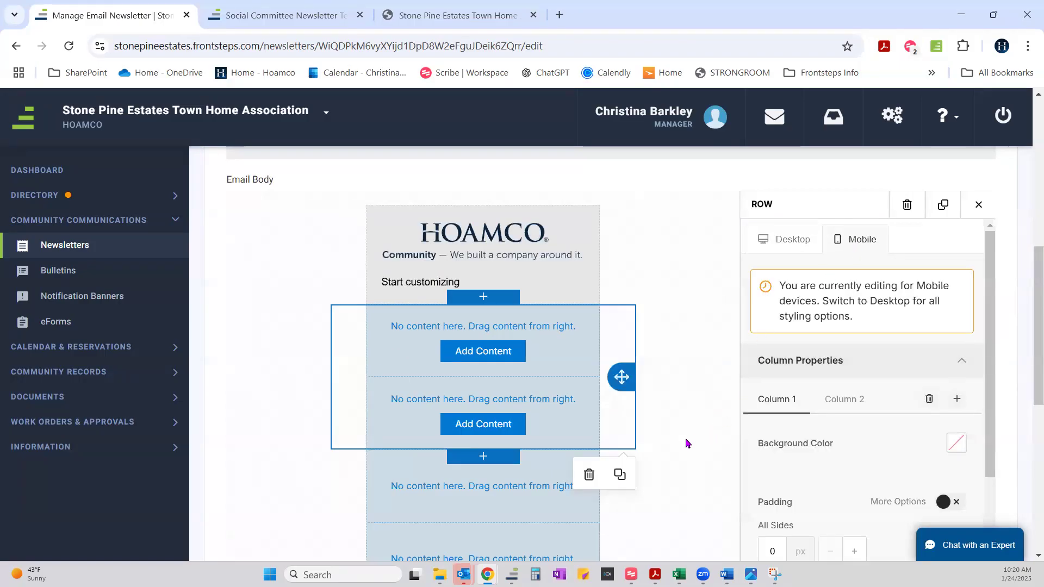
scroll(687, 444, "up", 1)
scroll(687, 443, "down", 3)
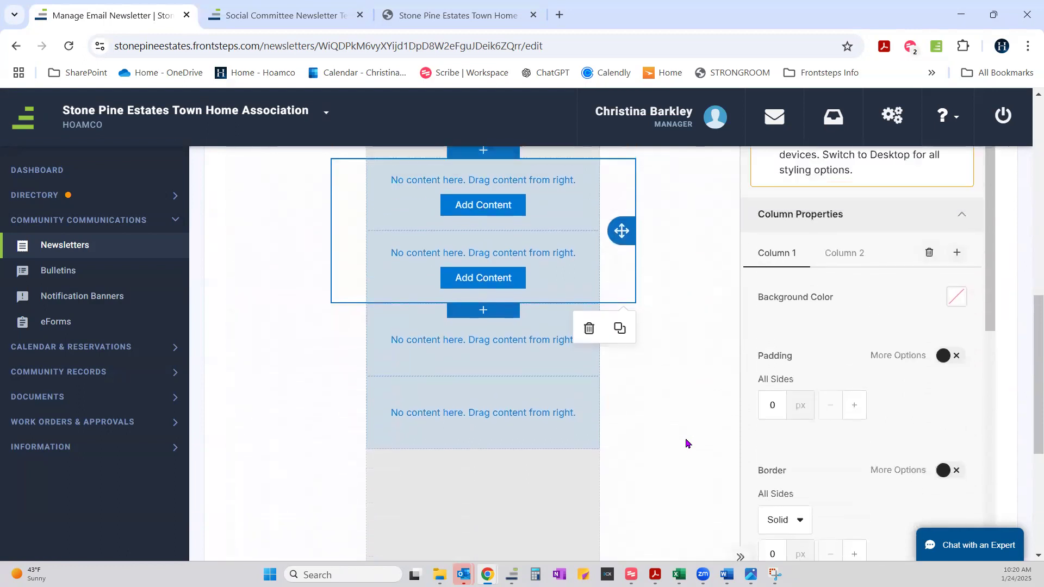
scroll(687, 444, "up", 2)
scroll(686, 444, "up", 1)
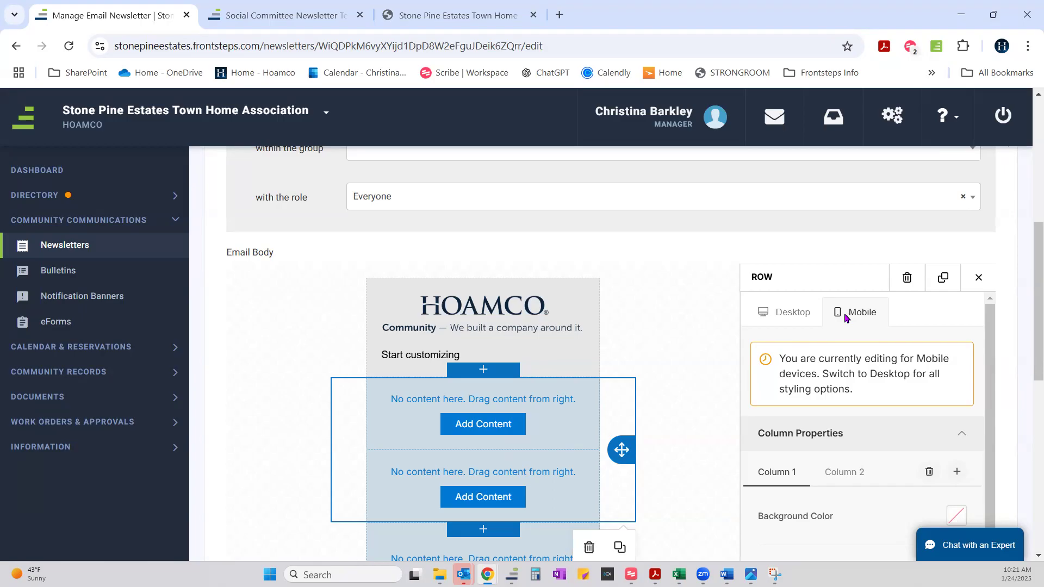
left_click(786, 320)
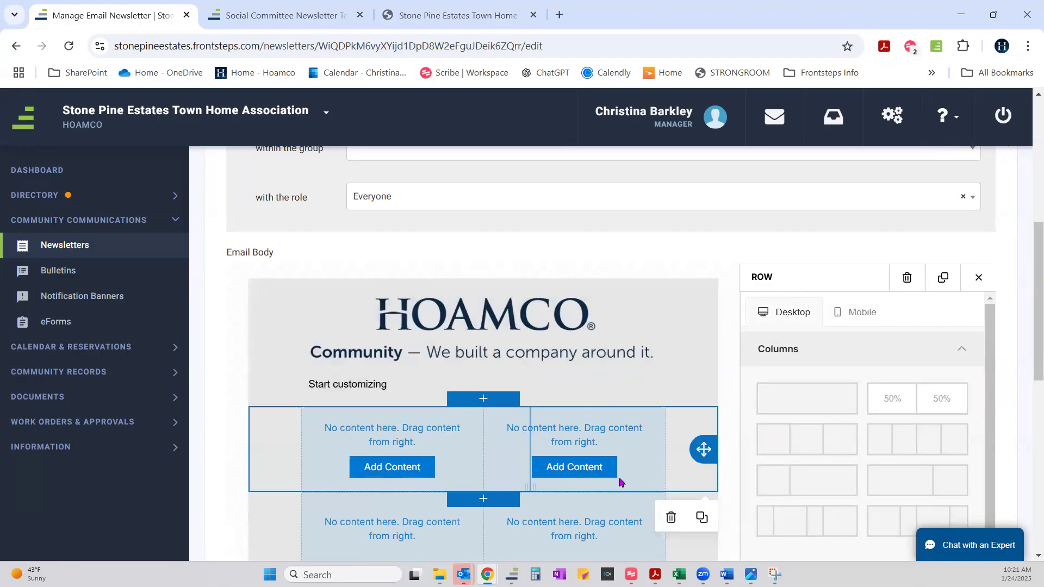
Step: Check the two stacked two-column rows in the email body and close the row's settings
scroll(593, 480, "up", 1)
scroll(593, 481, "down", 4)
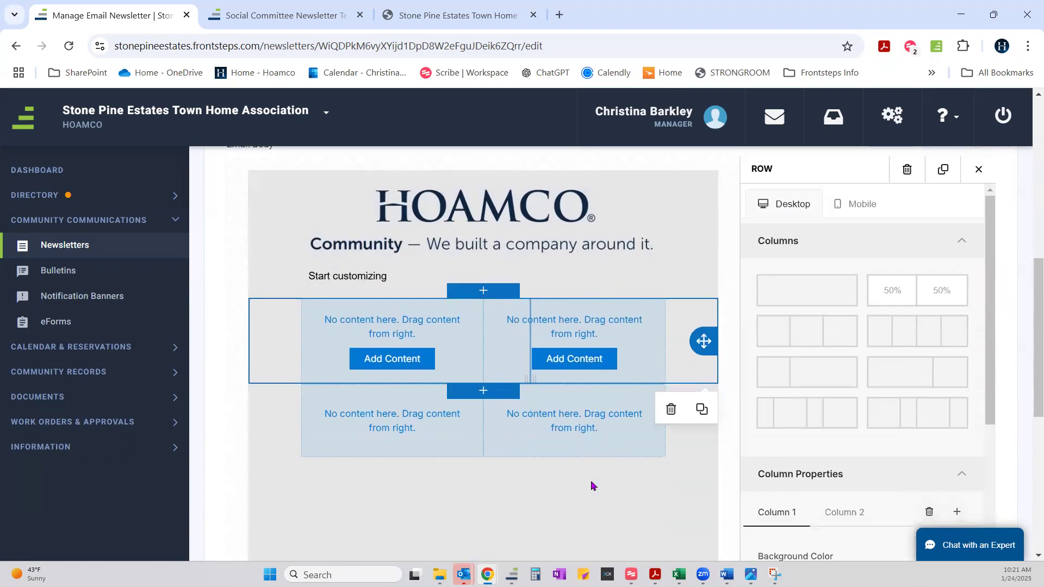
scroll(592, 484, "up", 1)
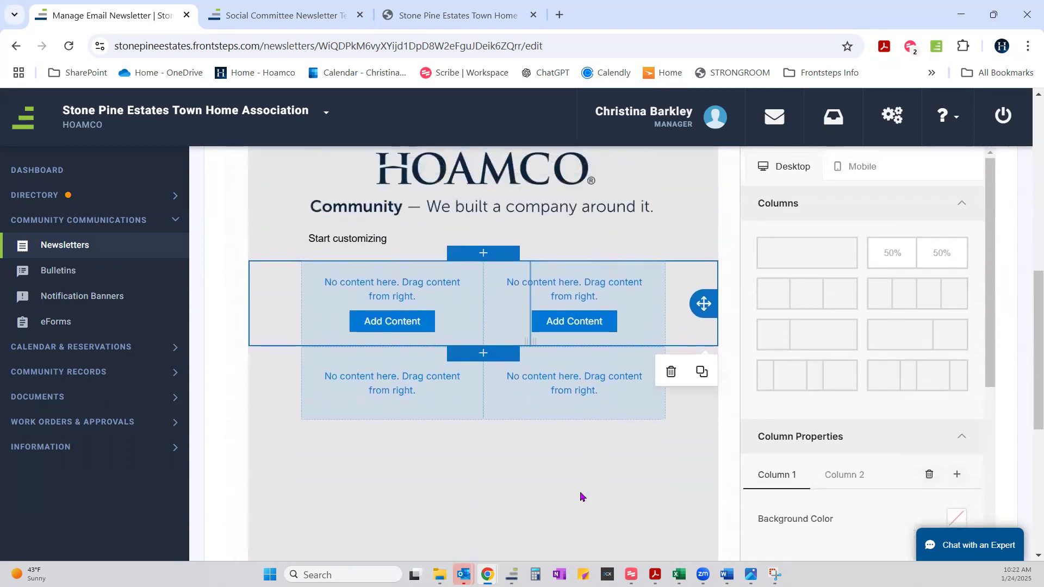
scroll(581, 495, "up", 1)
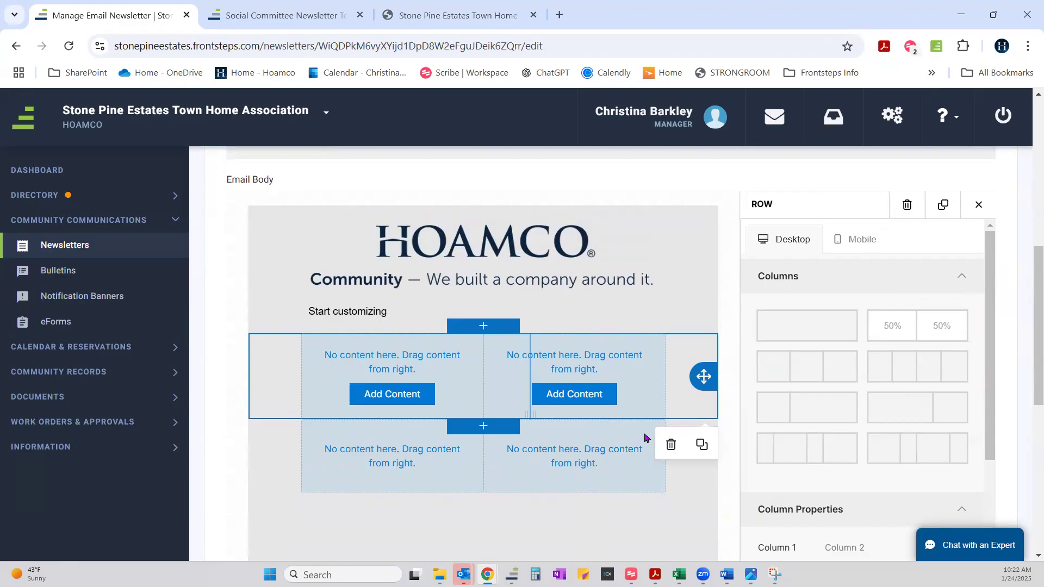
left_click(979, 205)
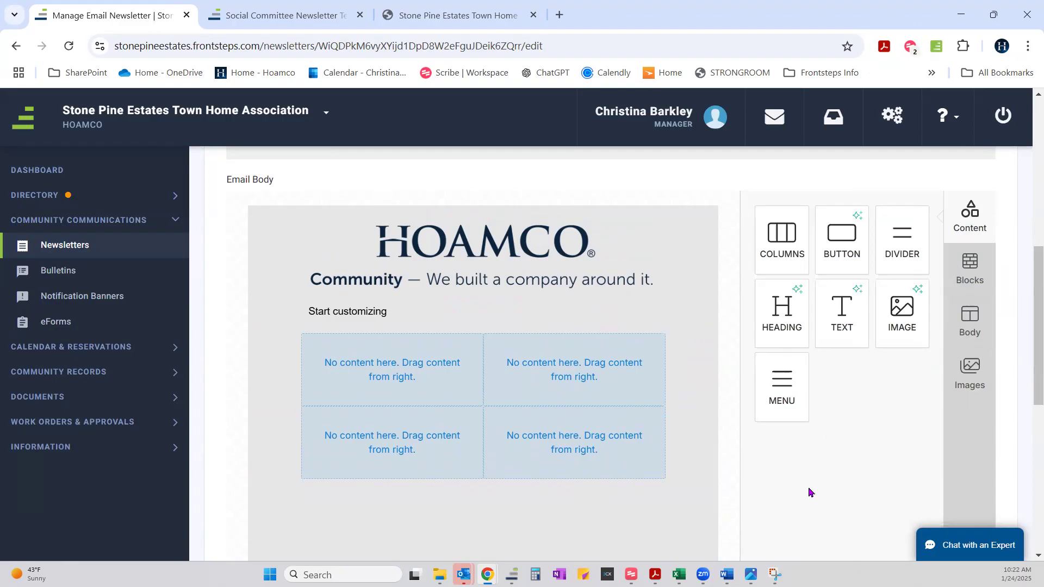
Step: Delete the Stone Pine Estates email newsletter and confirm the deletion
scroll(810, 492, "down", 5)
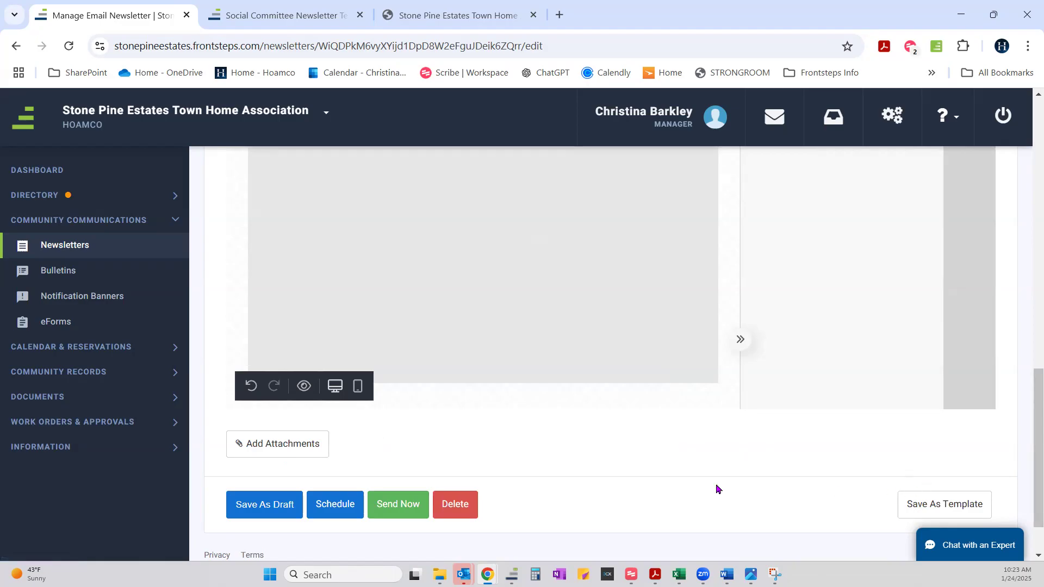
scroll(669, 468, "up", 6)
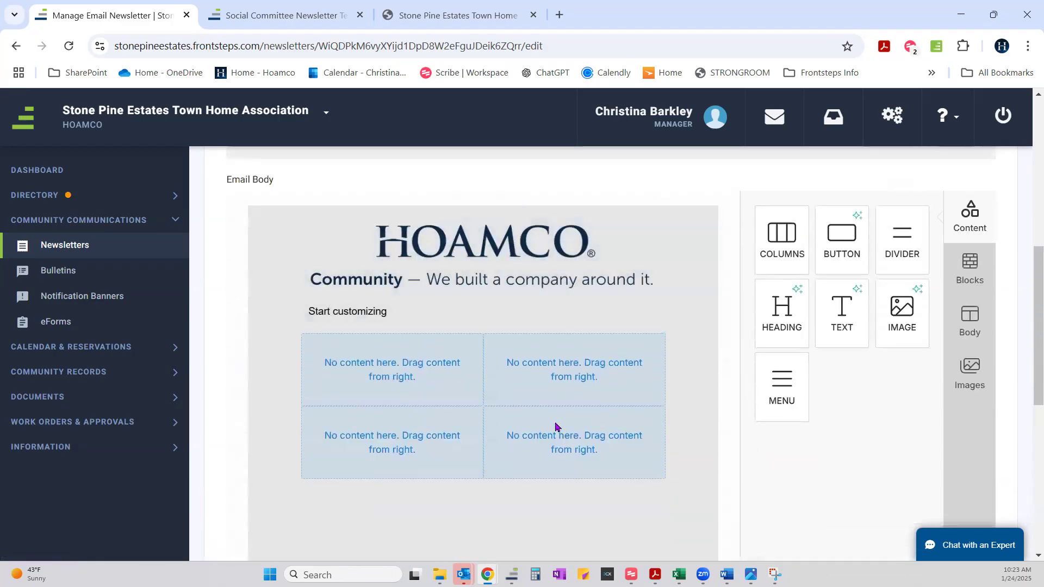
scroll(566, 467, "down", 1)
scroll(566, 468, "up", 1)
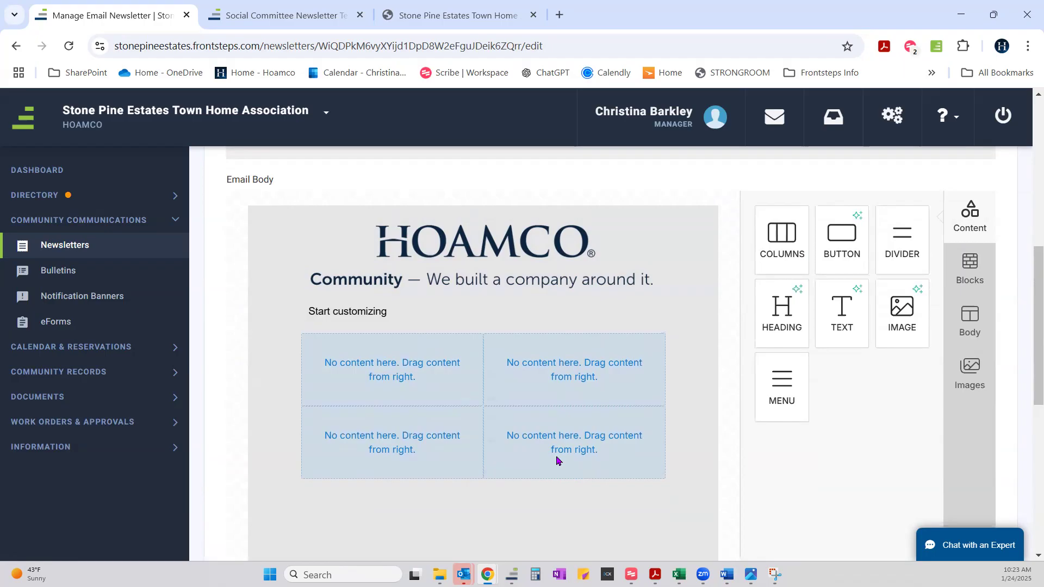
scroll(556, 461, "down", 10)
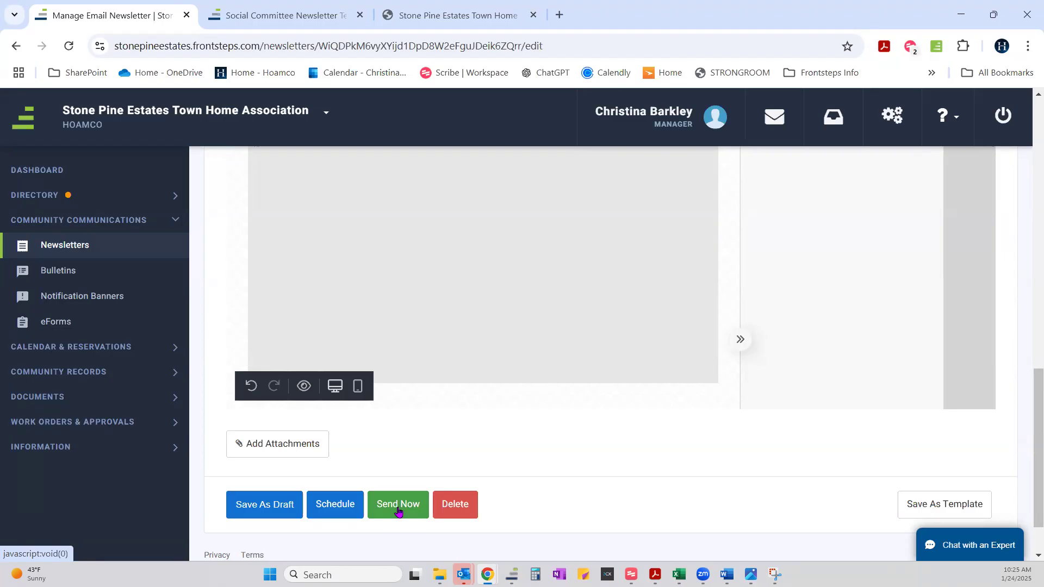
left_click(464, 510)
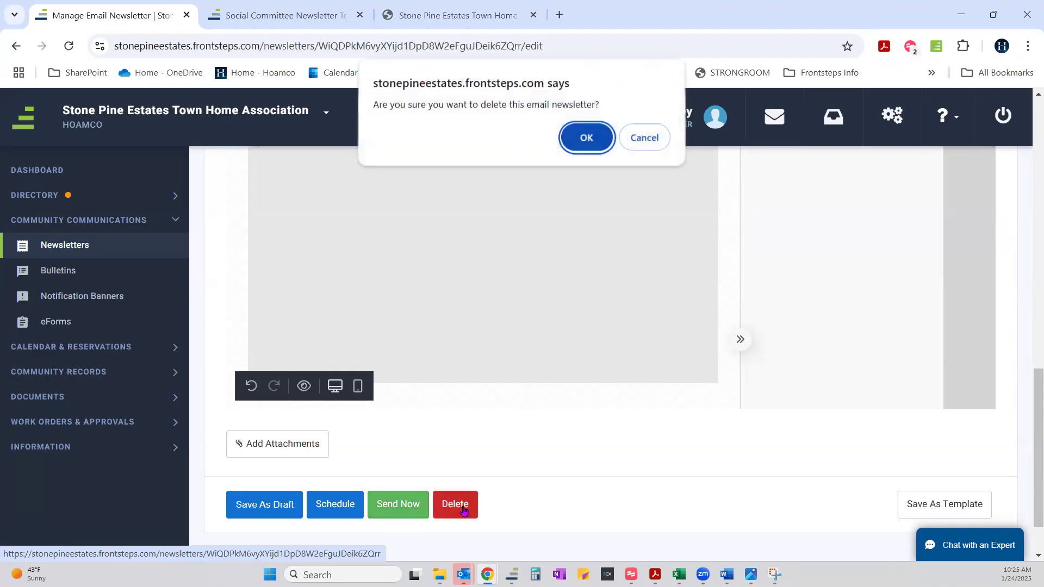
left_click(585, 143)
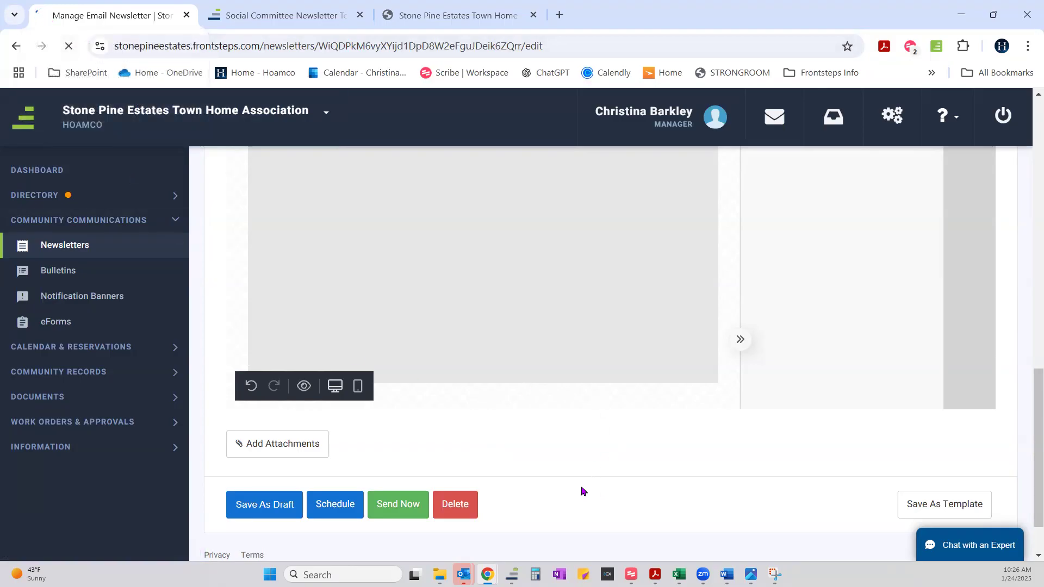
Step: Reload the newsletter editor and try again to delete the email newsletter, confirming the deletion
left_click(68, 48)
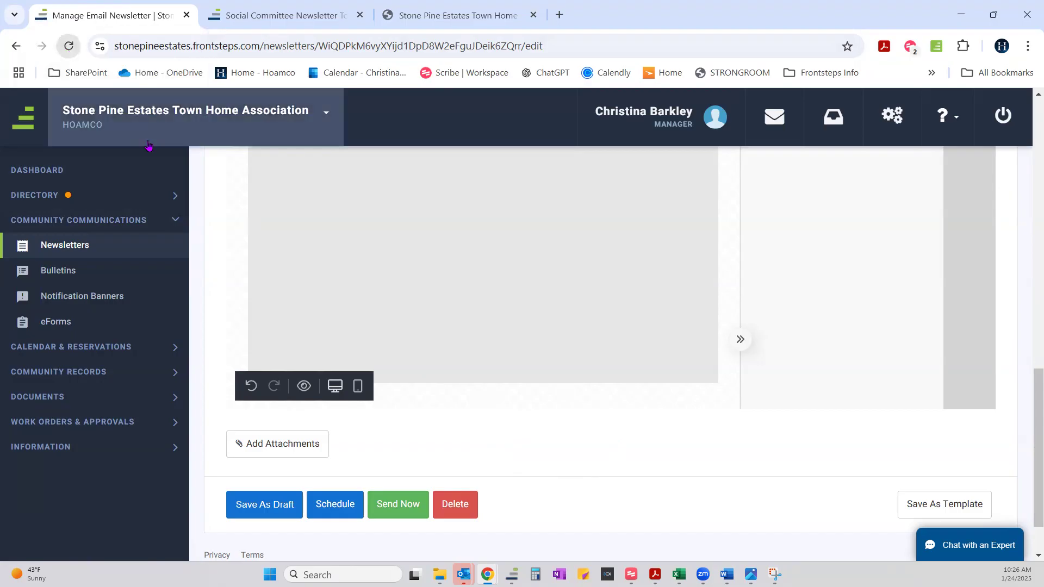
left_click(450, 511)
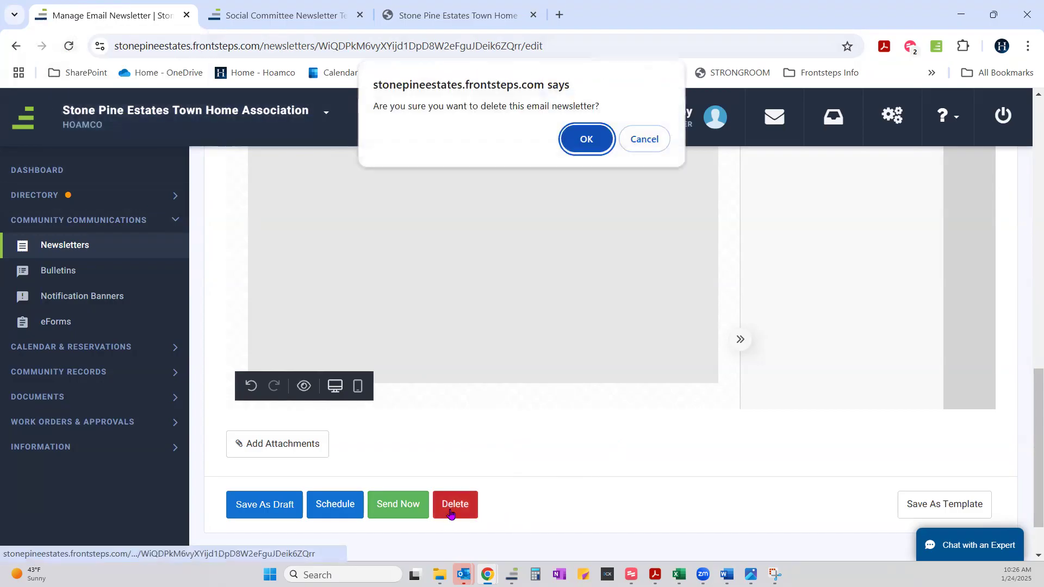
left_click(563, 137)
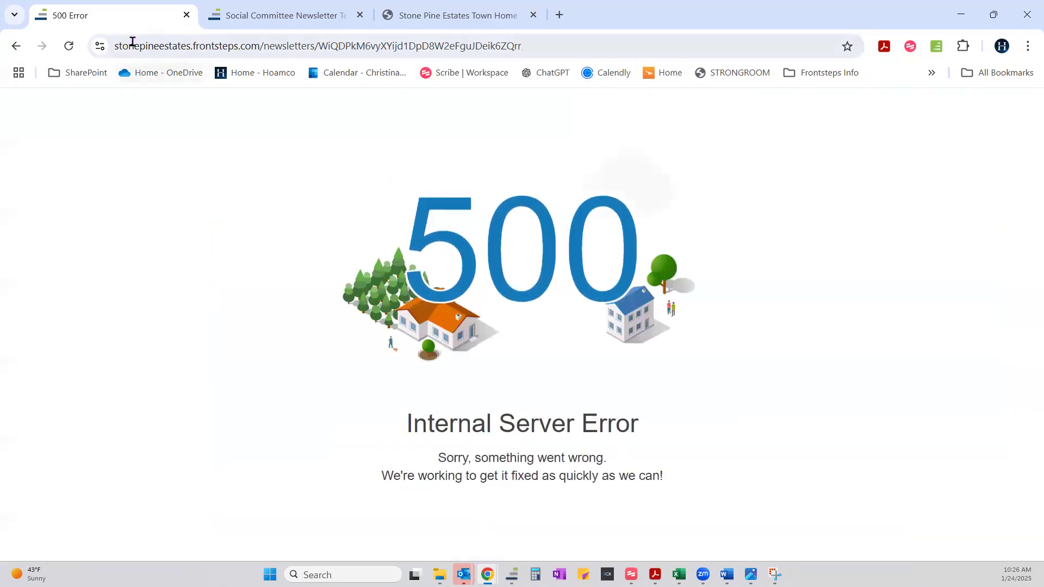
left_click(69, 46)
left_click(569, 178)
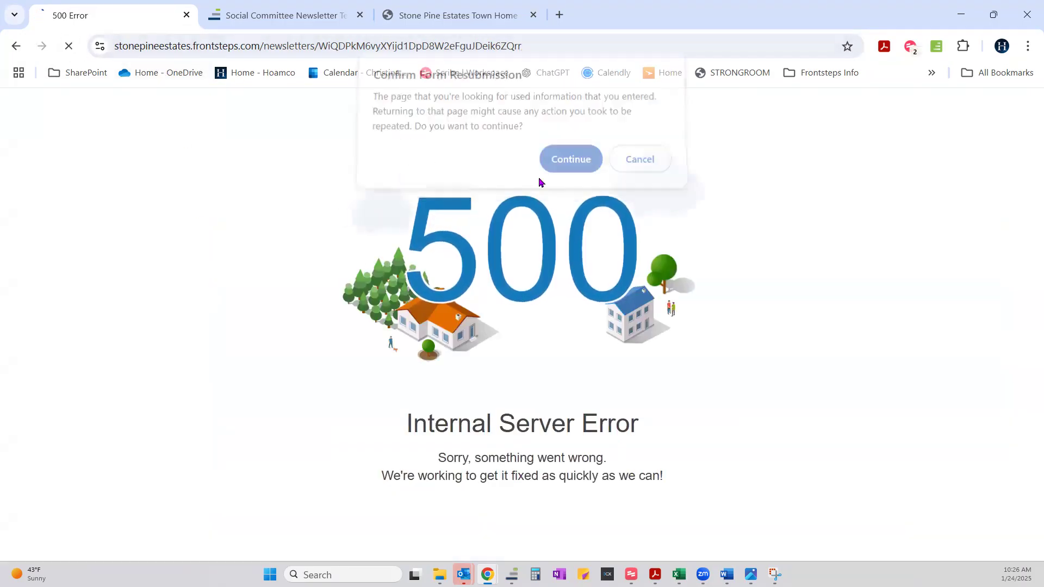
Step: Go back to the newsletter editor, retry deleting the email newsletter, and return to the Stone Pine Estates newsletters list
left_click(15, 46)
left_click(454, 513)
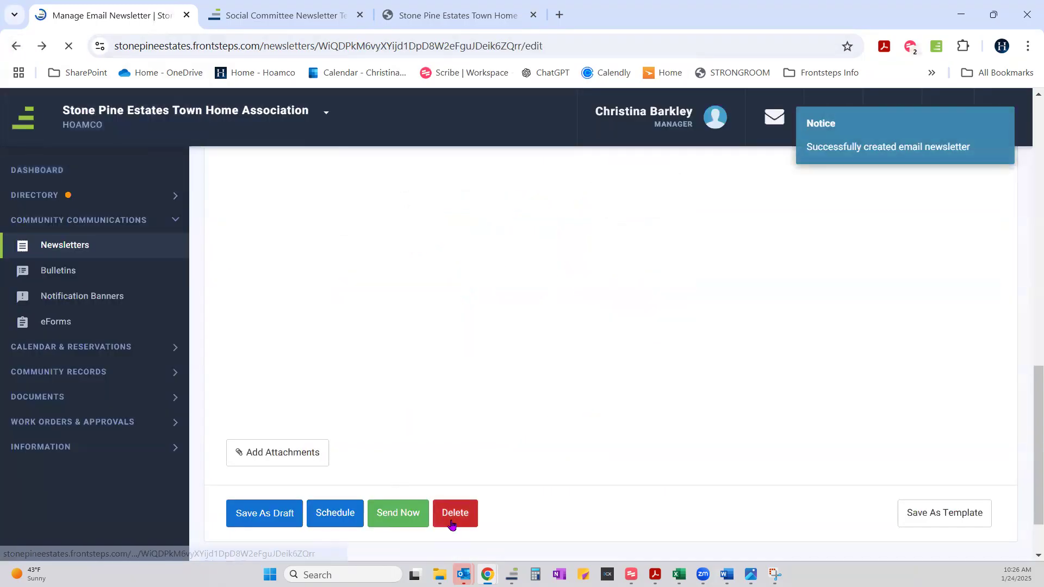
left_click(585, 139)
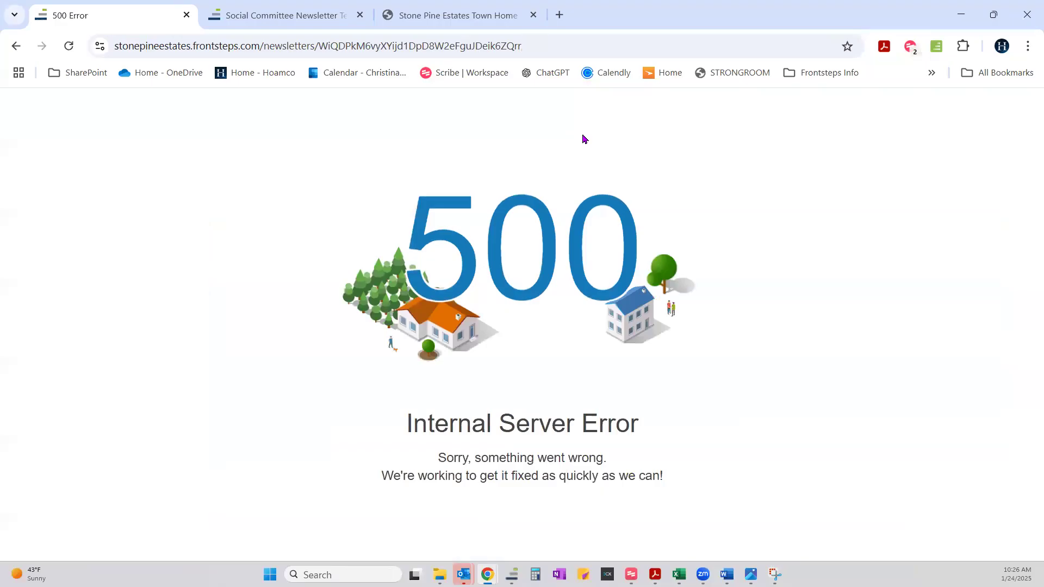
left_click(18, 46)
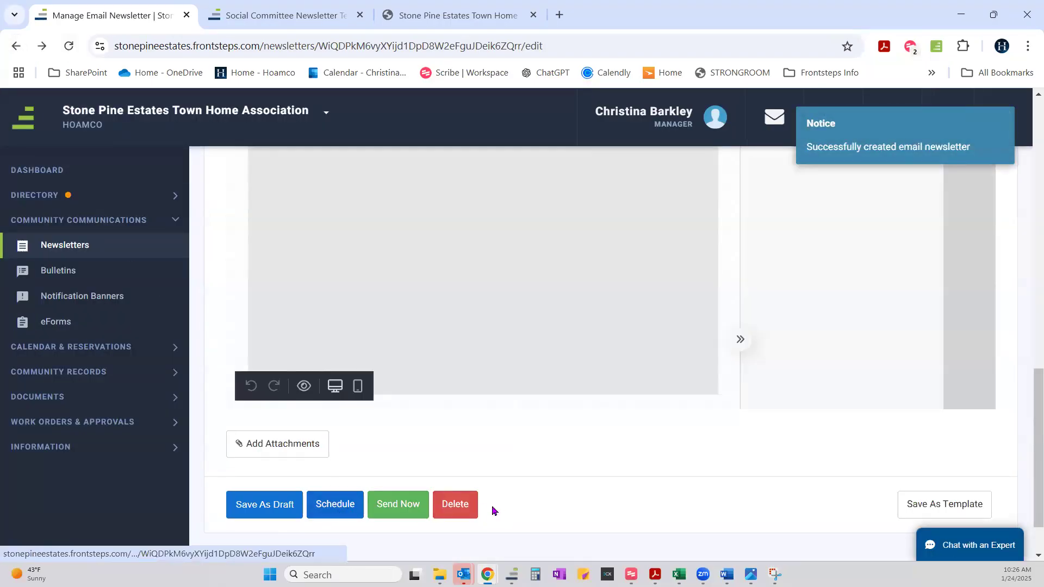
left_click(462, 511)
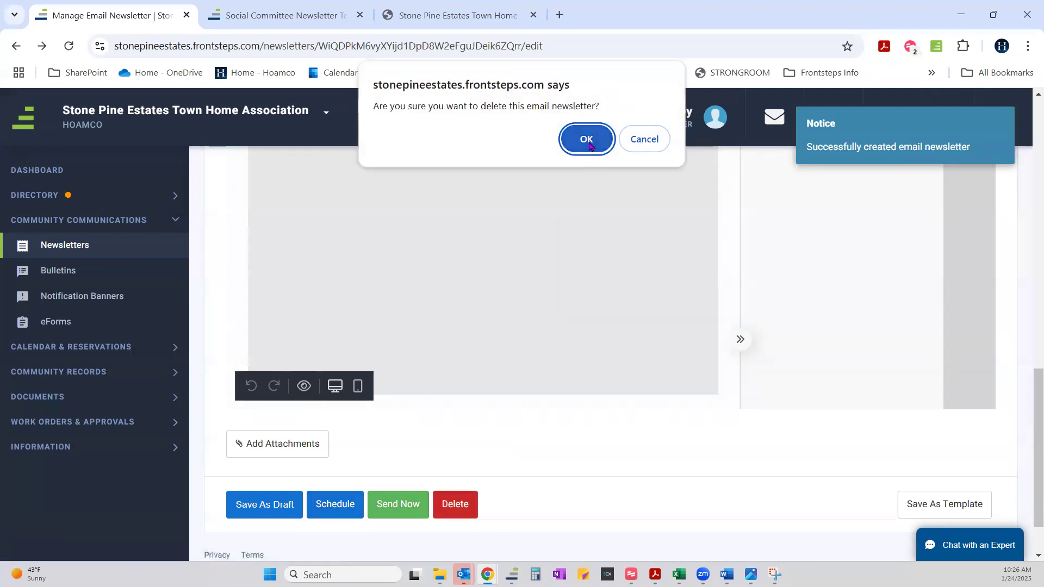
left_click(65, 47)
left_click(15, 51)
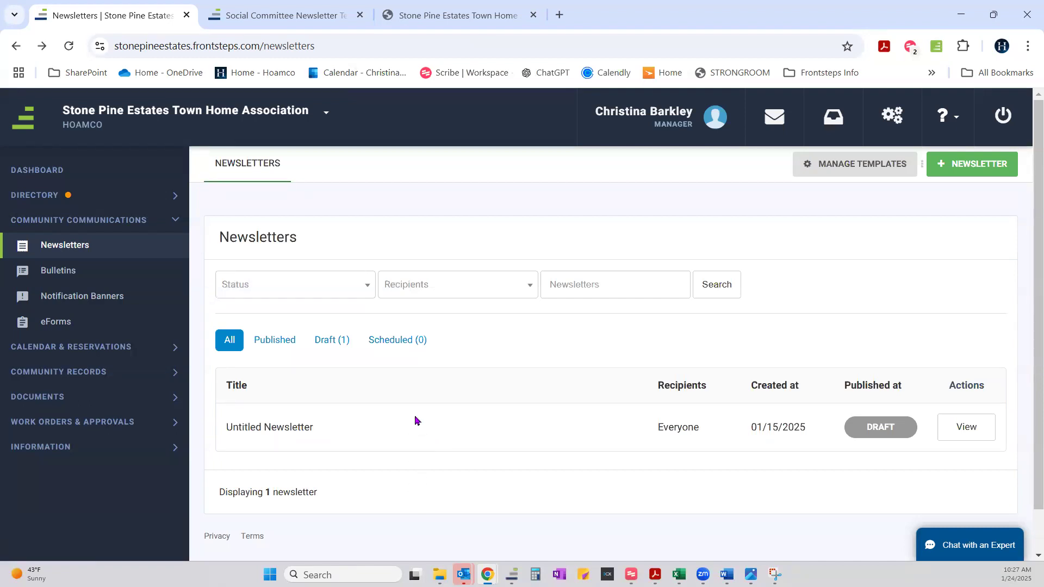
Step: Review the newsletters list and its title search, filter it to drafts, and show all newsletters again
scroll(428, 476, "down", 1)
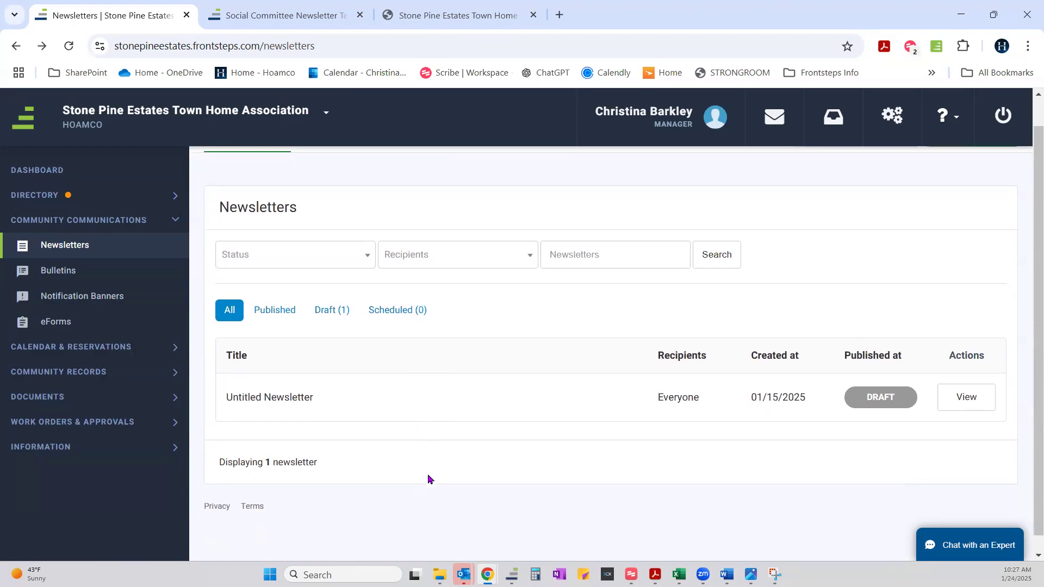
scroll(427, 478, "up", 1)
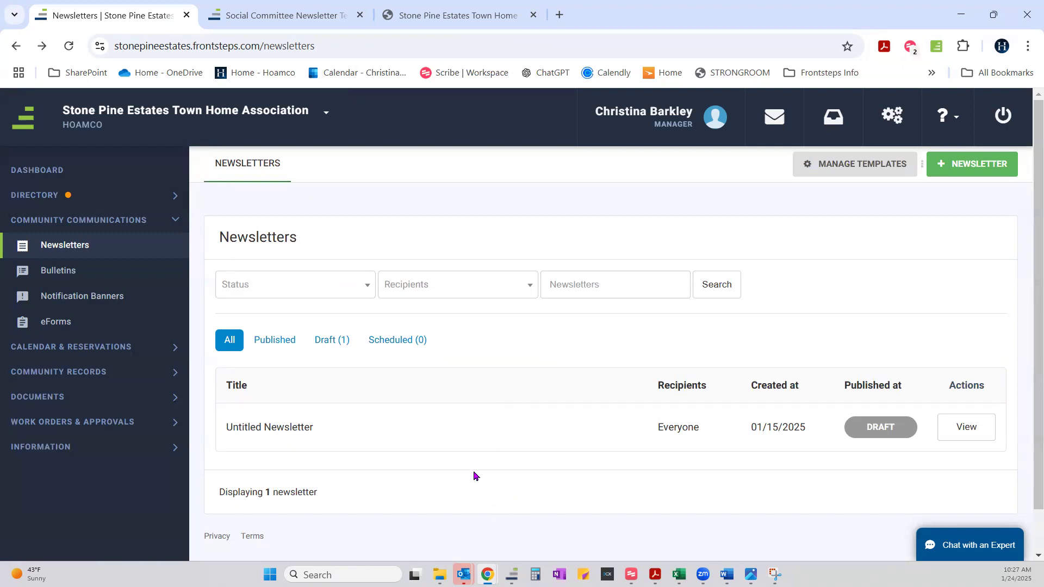
left_click(574, 284)
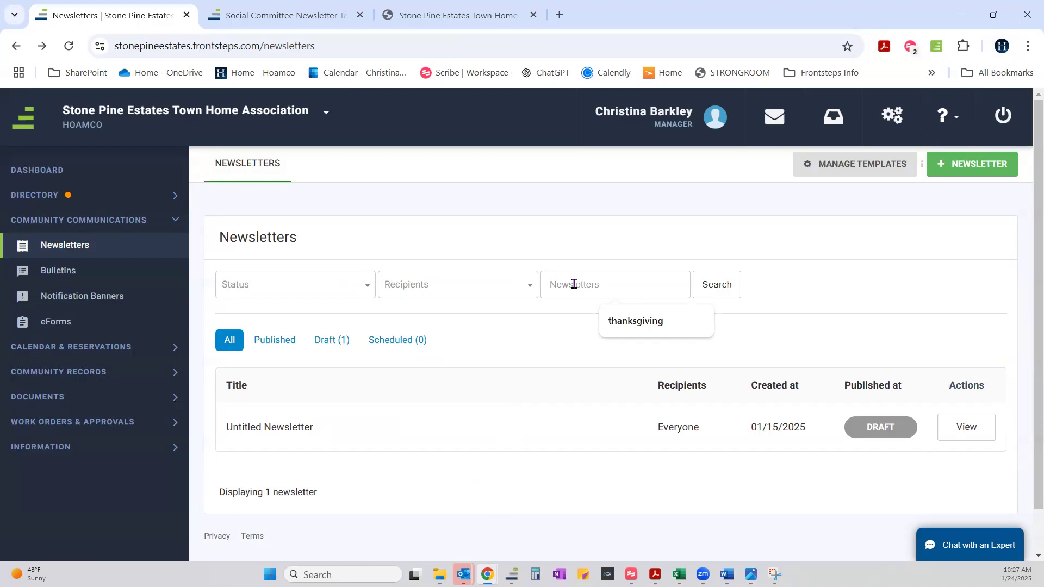
left_click(546, 329)
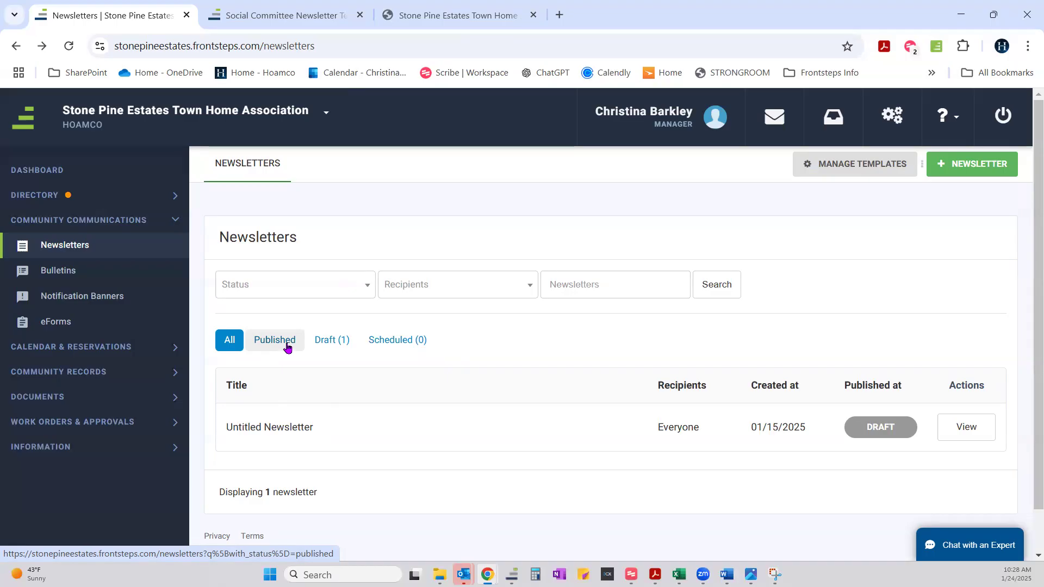
left_click(331, 349)
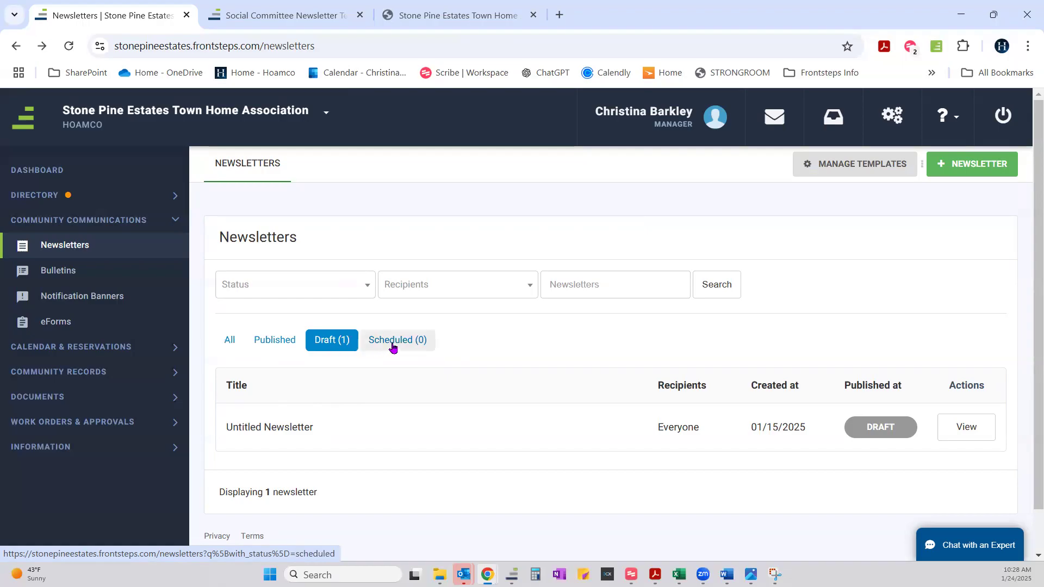
left_click(229, 350)
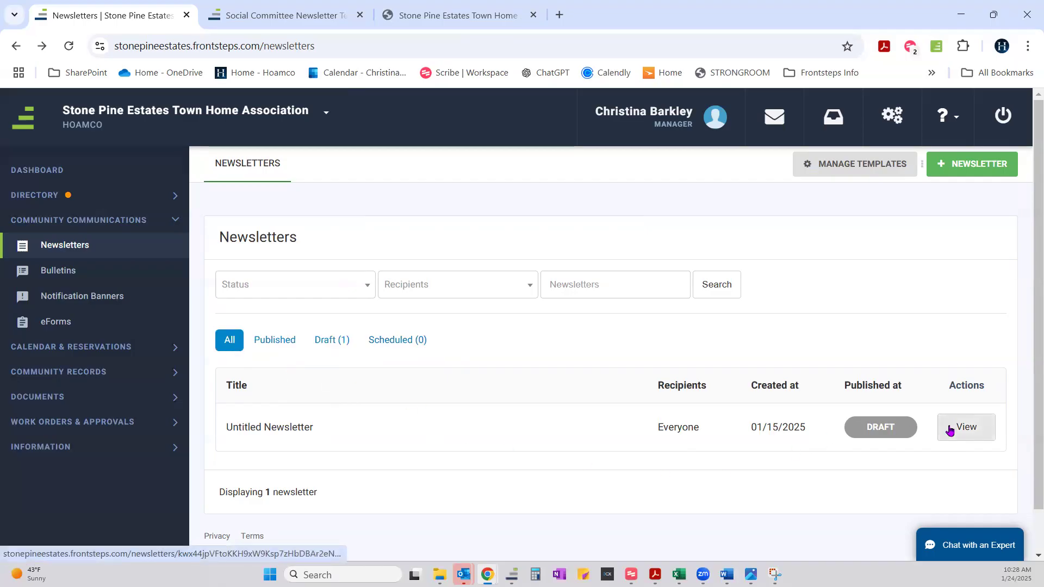
Step: Open the Untitled Newsletter draft for editing, review its fields, and check its email preview
left_click(949, 429)
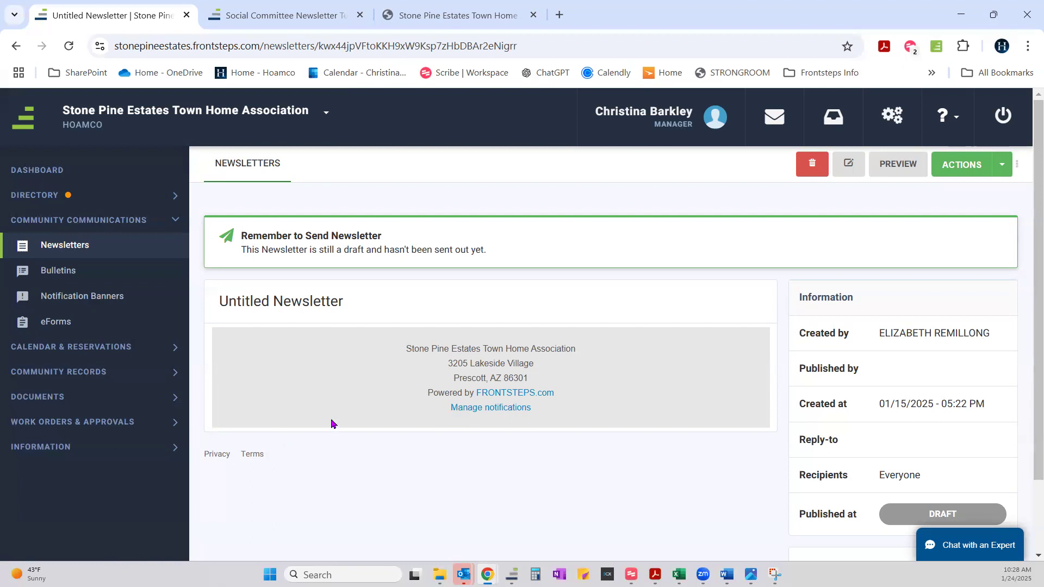
left_click(850, 172)
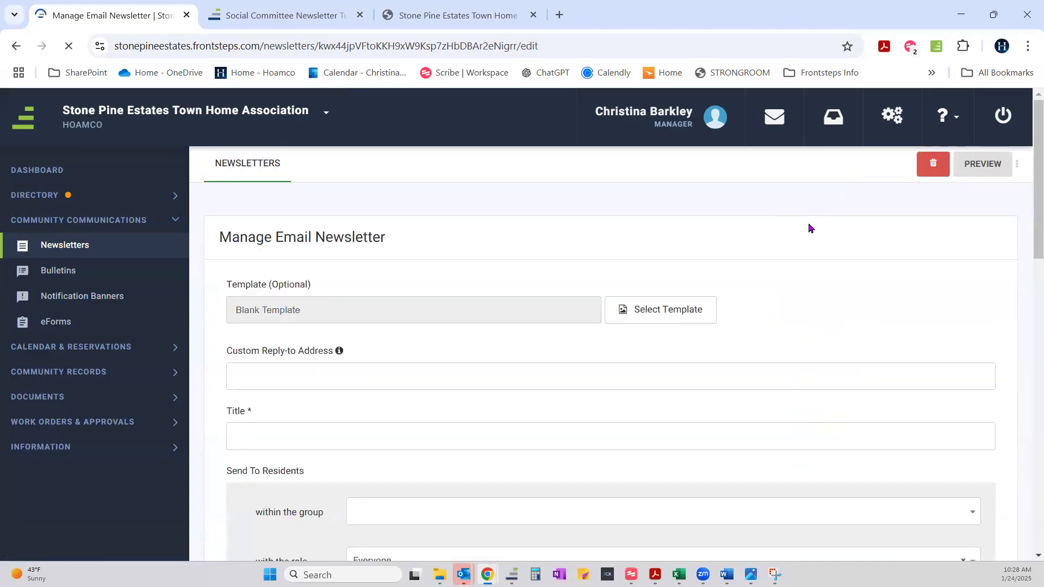
scroll(787, 337, "down", 2)
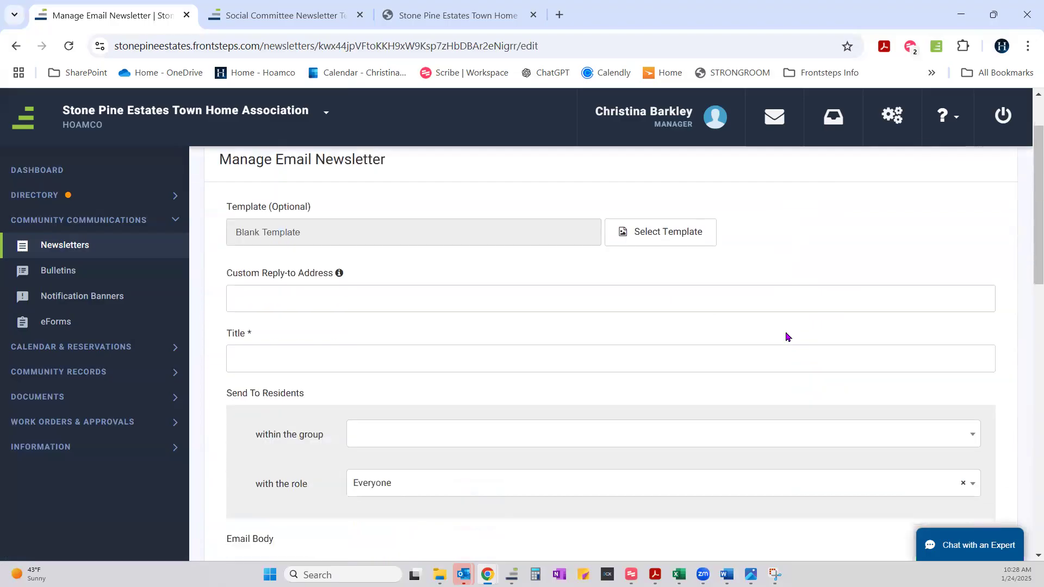
scroll(786, 337, "down", 3)
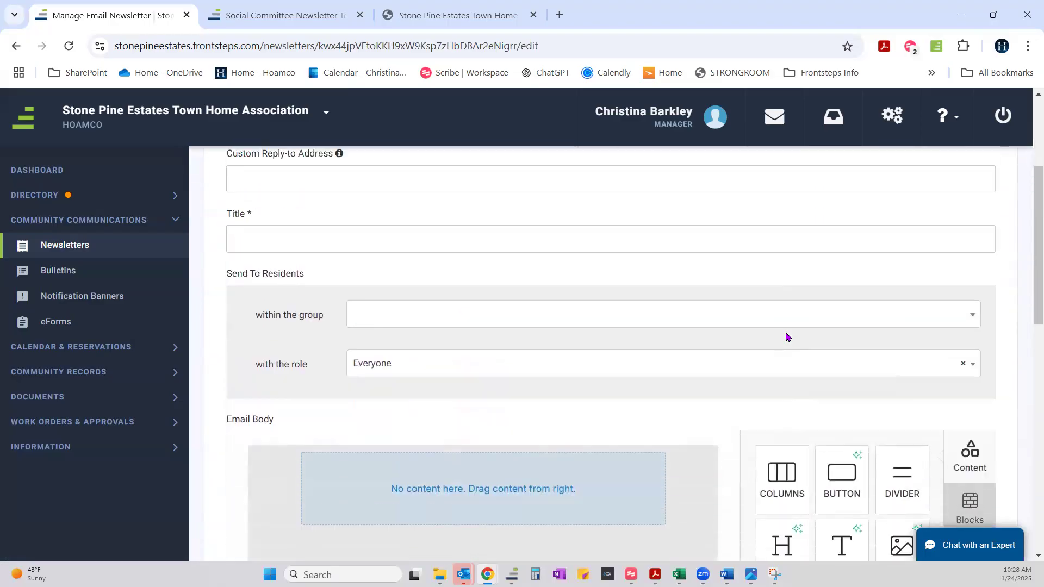
scroll(785, 331, "up", 4)
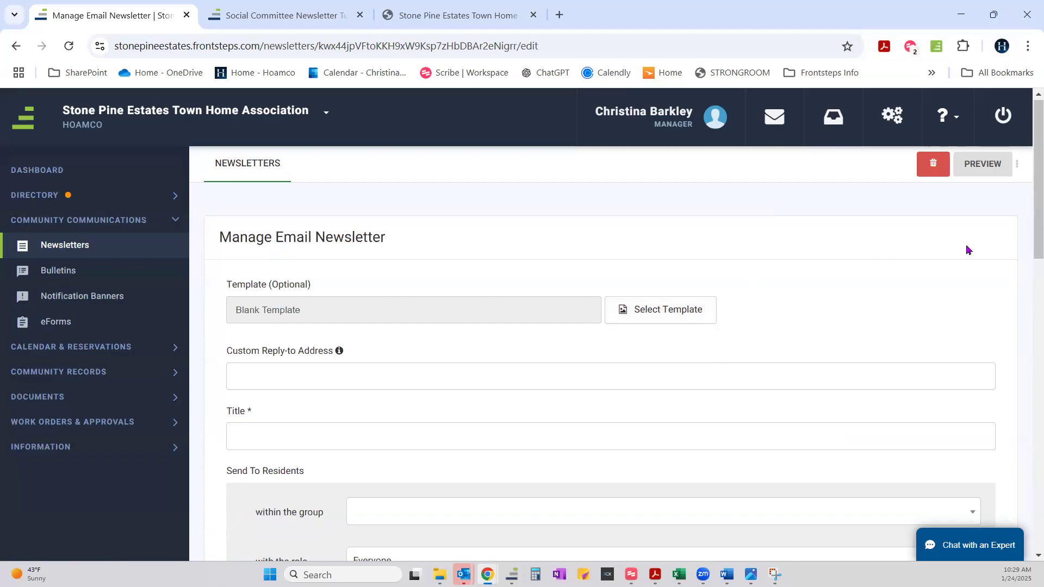
left_click(984, 170)
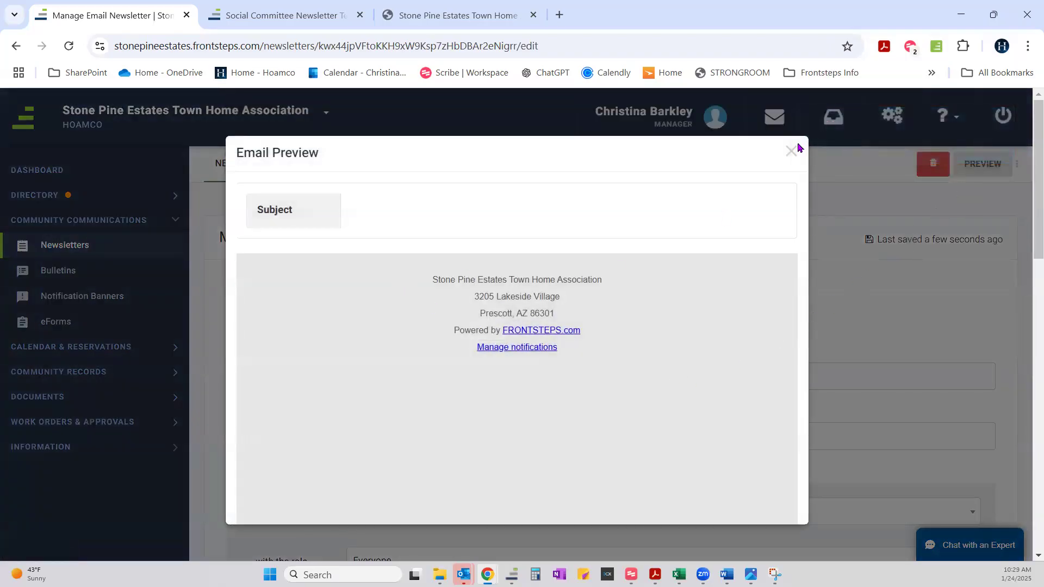
left_click(792, 152)
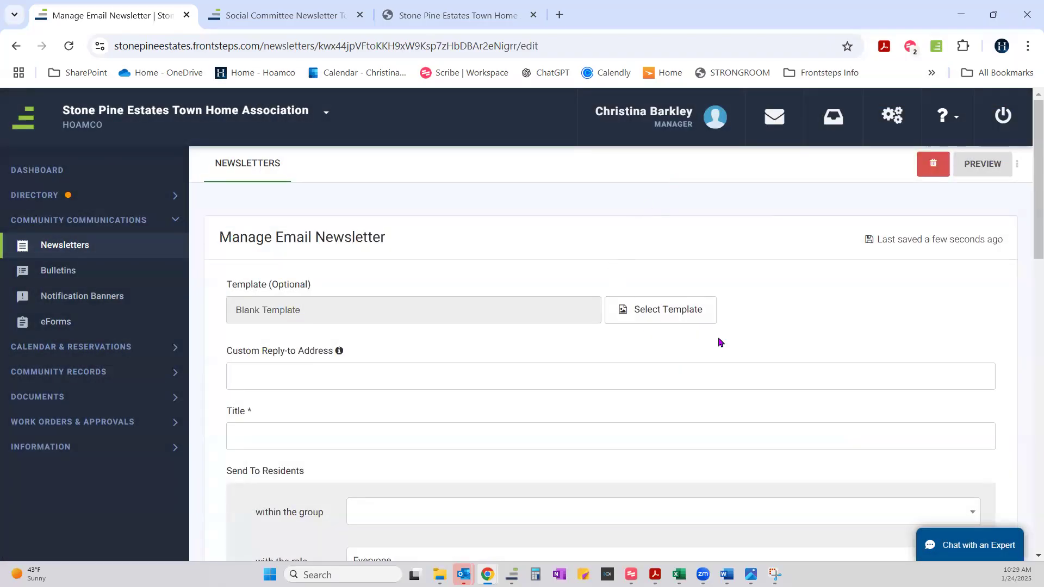
Step: Switch to the La Pradera Social Committee Newsletter Template and review its draft content
left_click(296, 16)
scroll(569, 324, "up", 2)
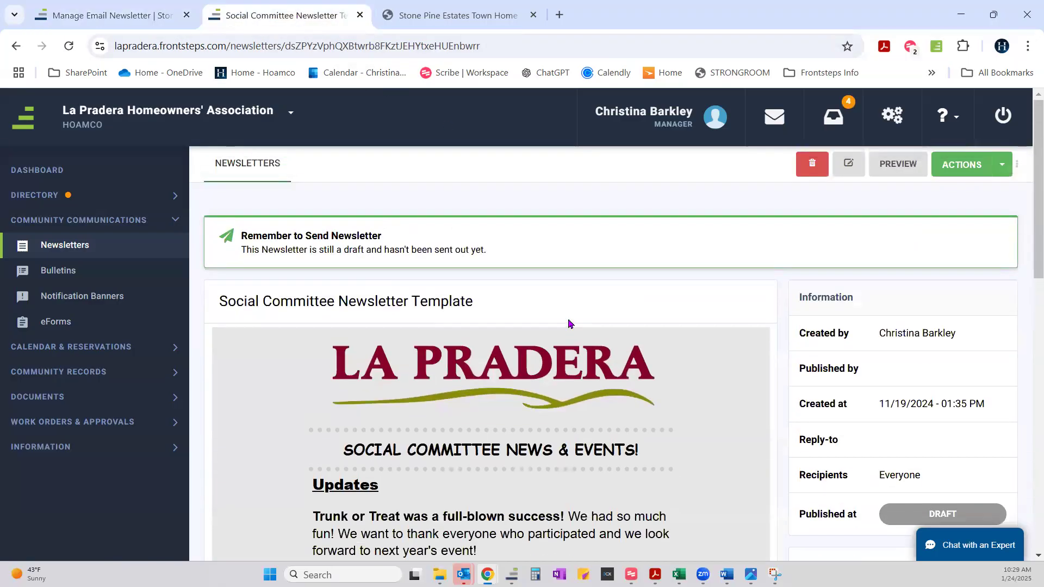
scroll(620, 409, "down", 3)
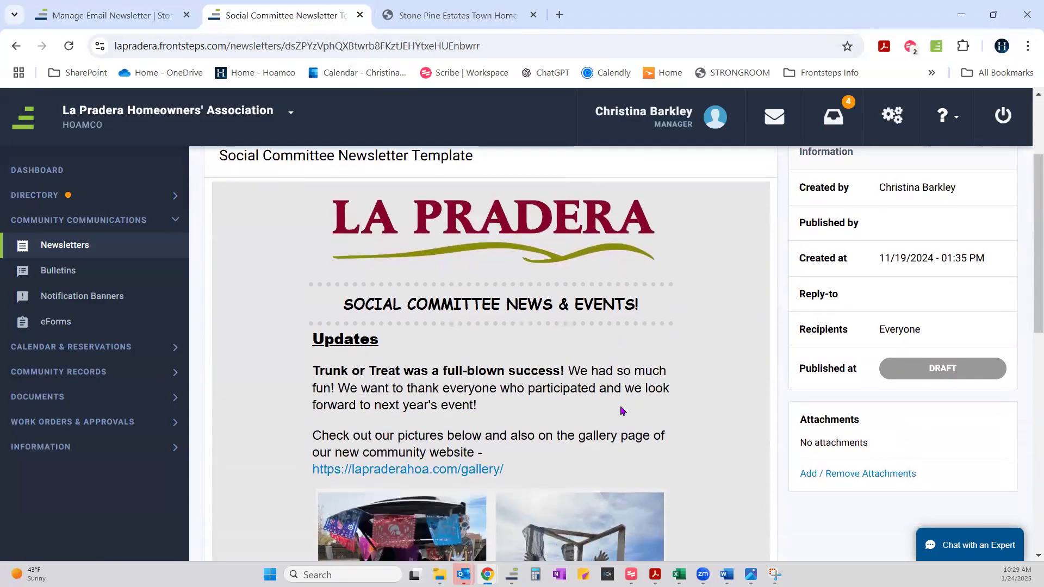
scroll(623, 411, "up", 1)
scroll(623, 411, "down", 1)
scroll(622, 411, "up", 2)
Step: Preview the La Pradera newsletter as an email from header to footer, and return to the Stone Pine Estates newsletters list
left_click(904, 171)
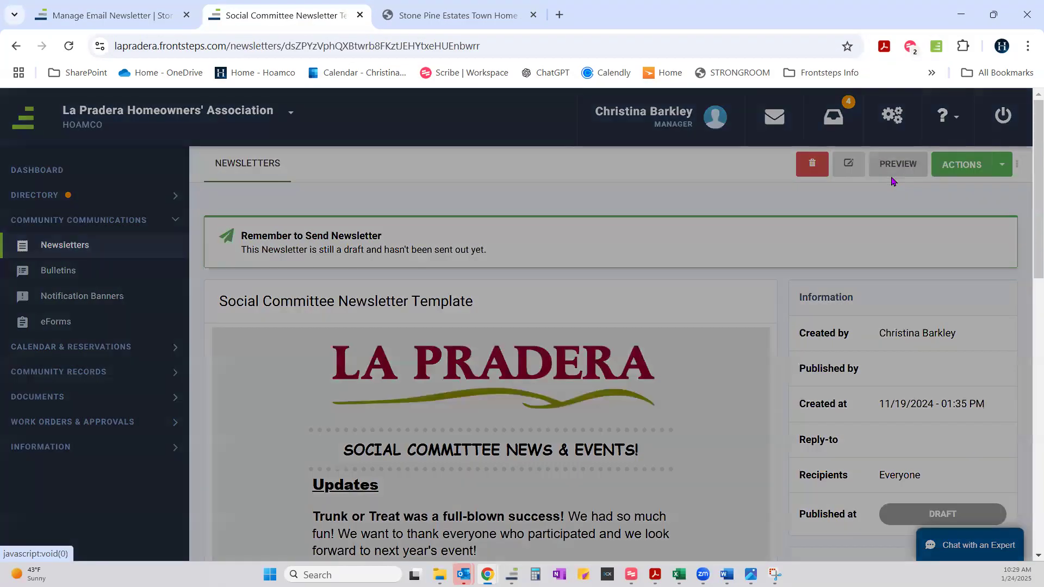
scroll(618, 397, "down", 10)
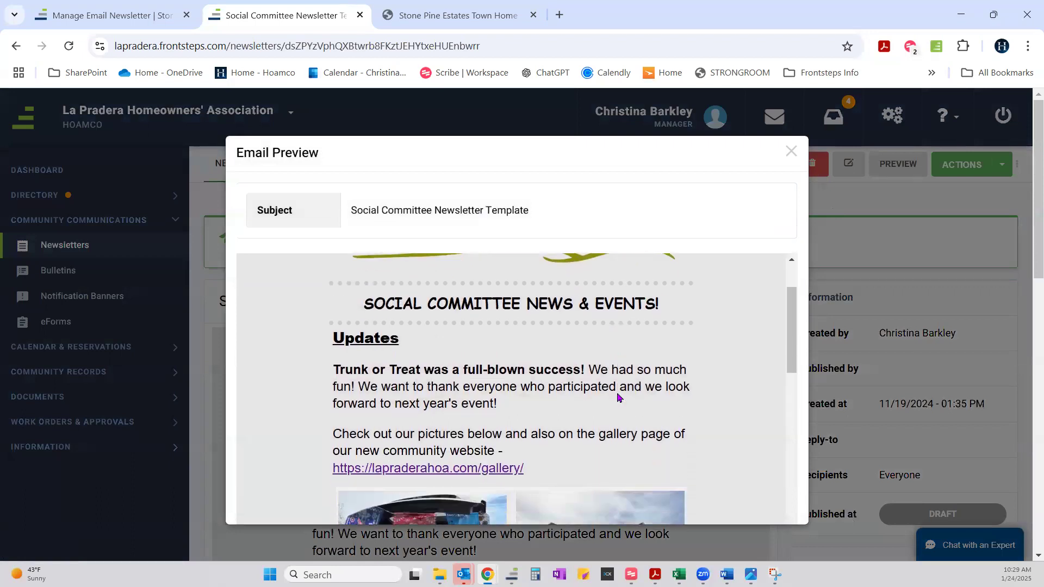
scroll(618, 398, "down", 1)
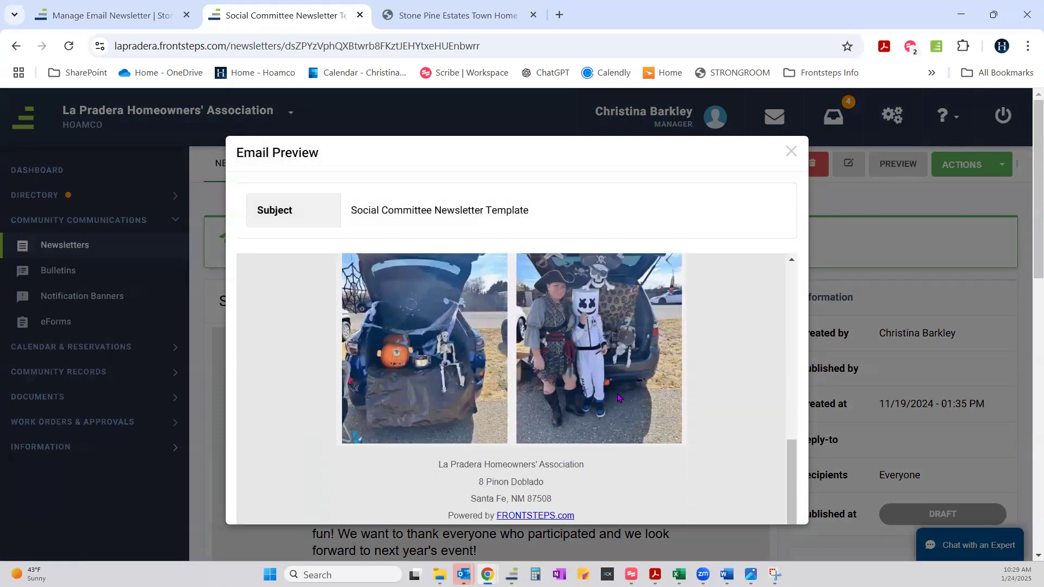
scroll(618, 397, "up", 10)
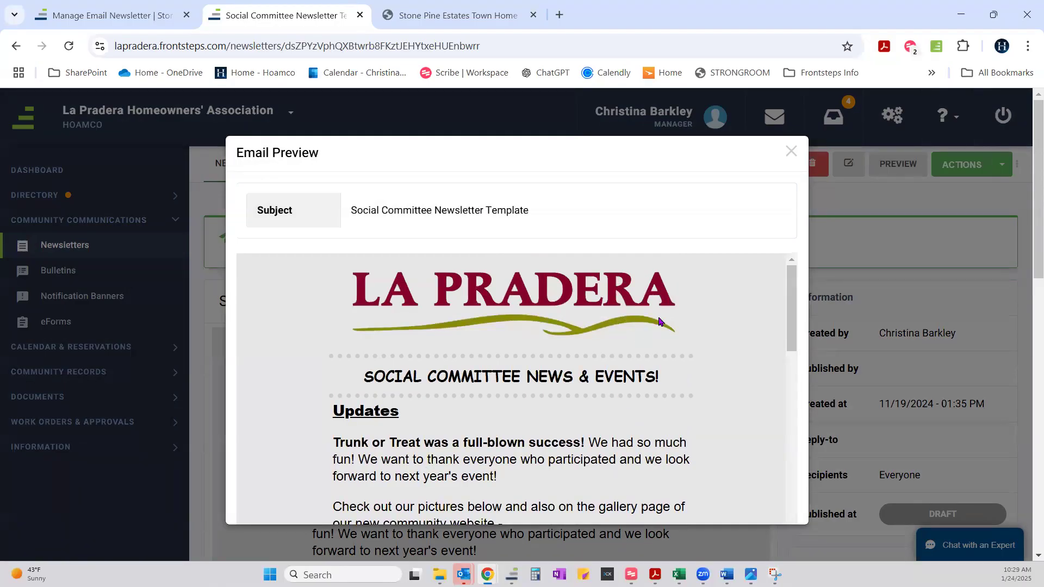
left_click(791, 154)
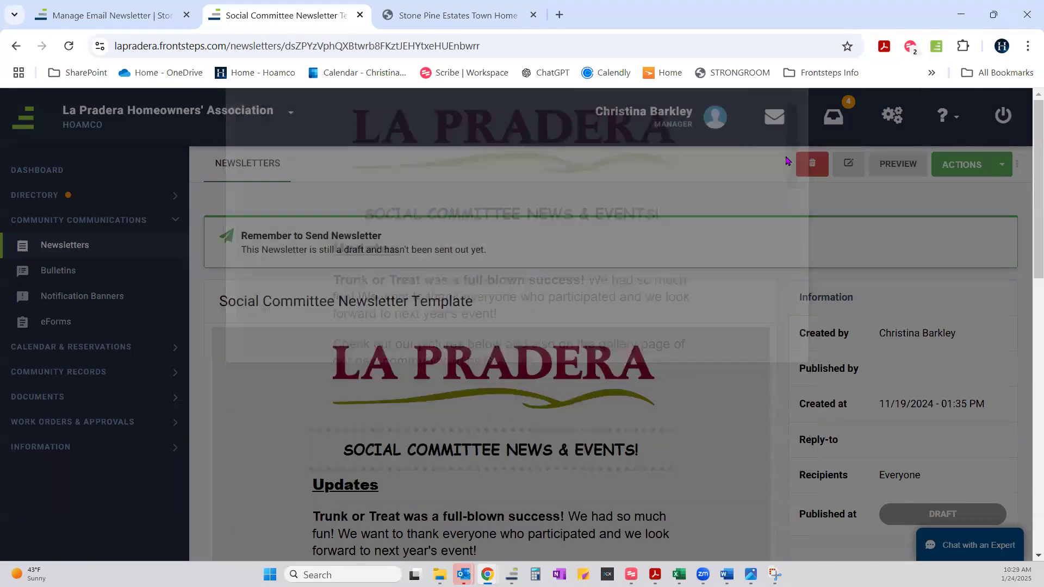
left_click(147, 16)
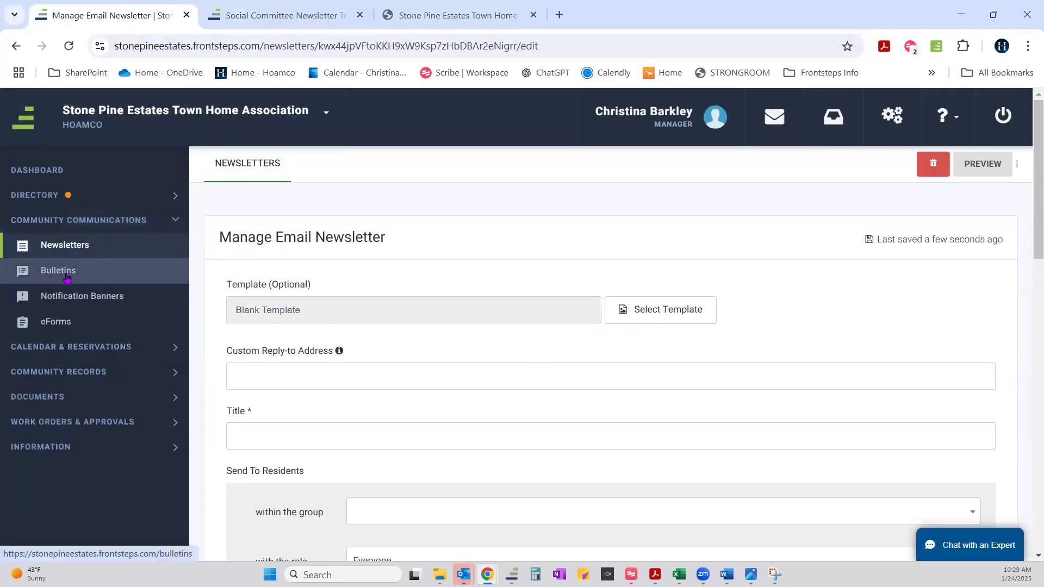
left_click(116, 246)
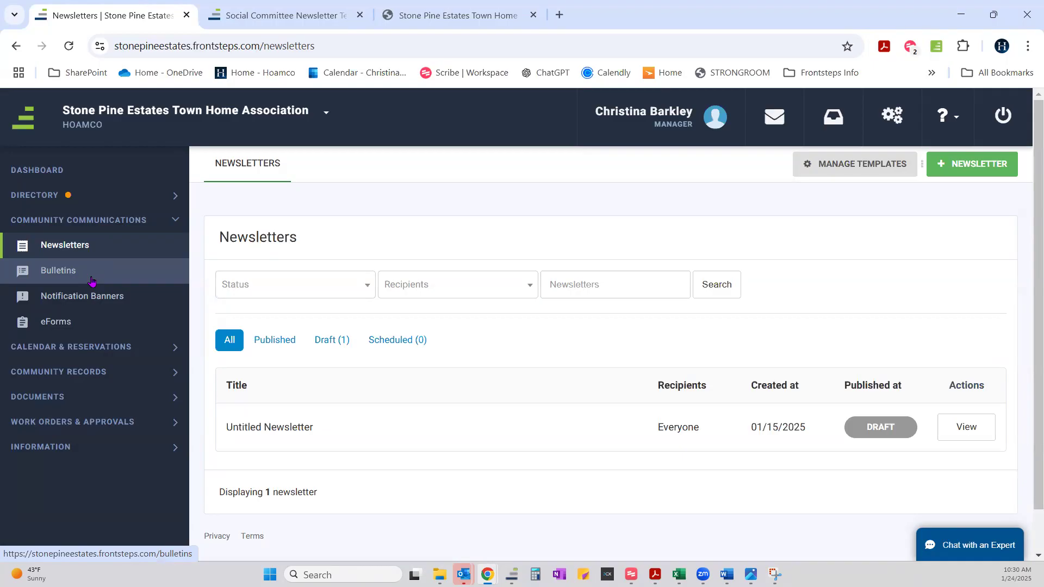
Step: Capture a rectangular screen snip of the banner photo on the Stone Pine Estates website home page
left_click(461, 16)
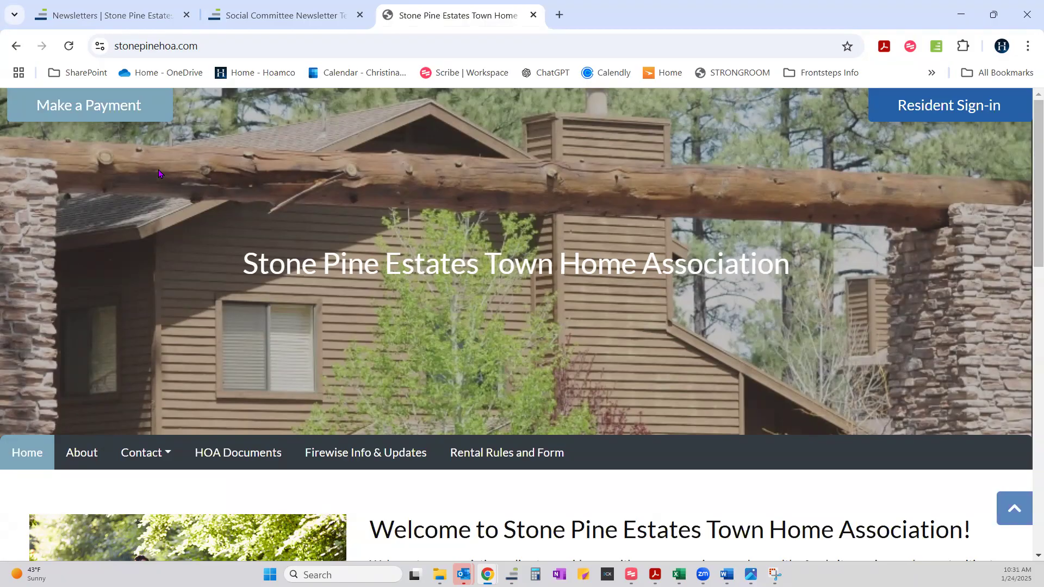
key("super+shift+s")
left_click_drag(170, 162, 855, 427)
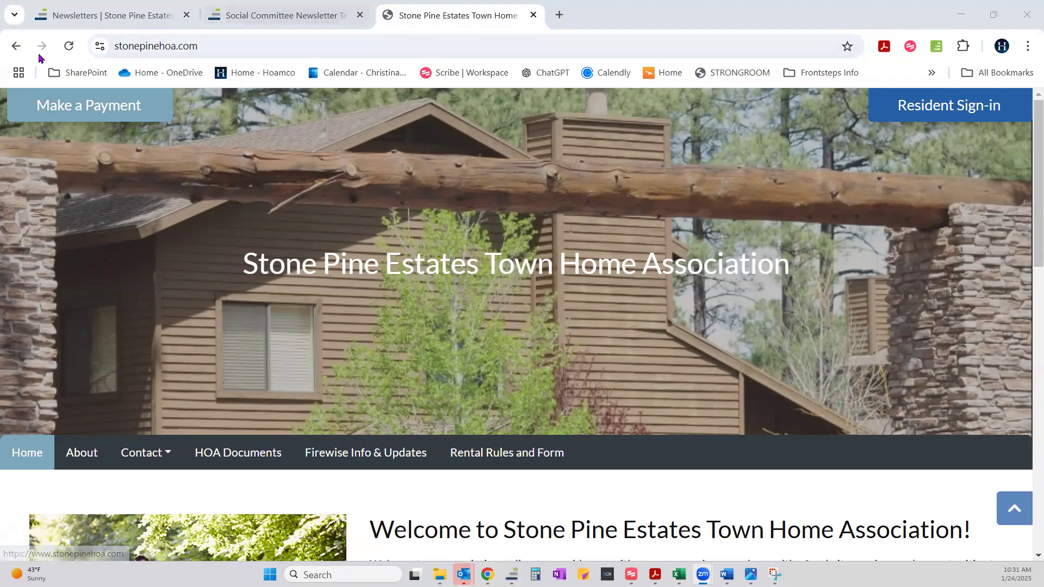
Step: Return to the Frontsteps site for Stone Pine Estates and open its Bulletins page
left_click(133, 17)
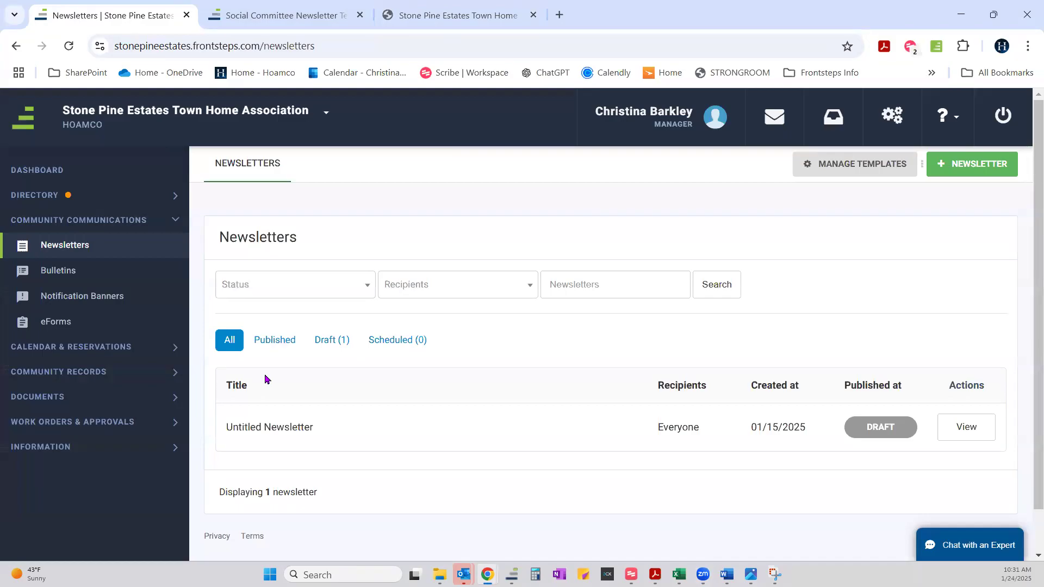
left_click(65, 279)
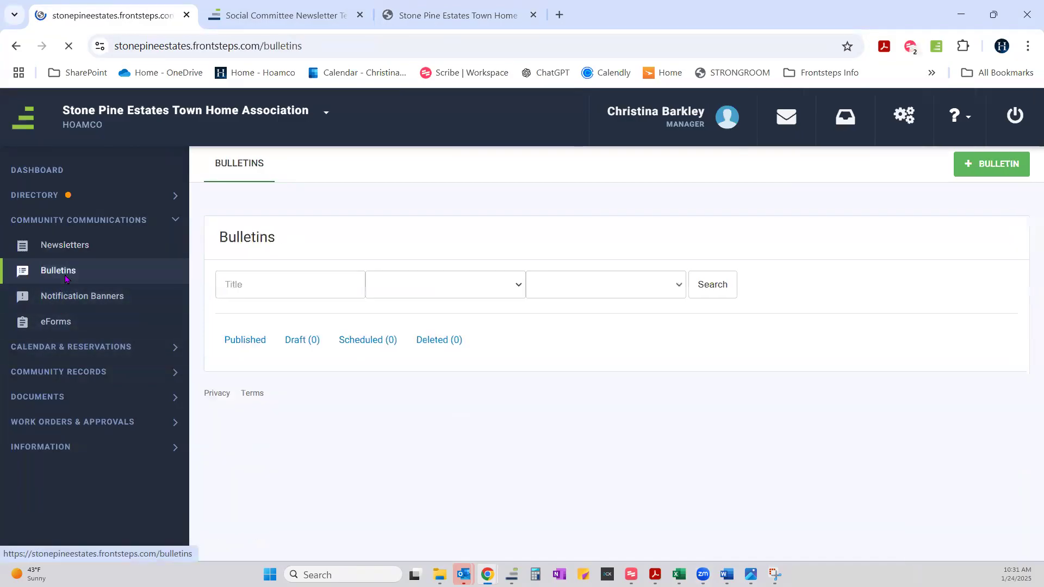
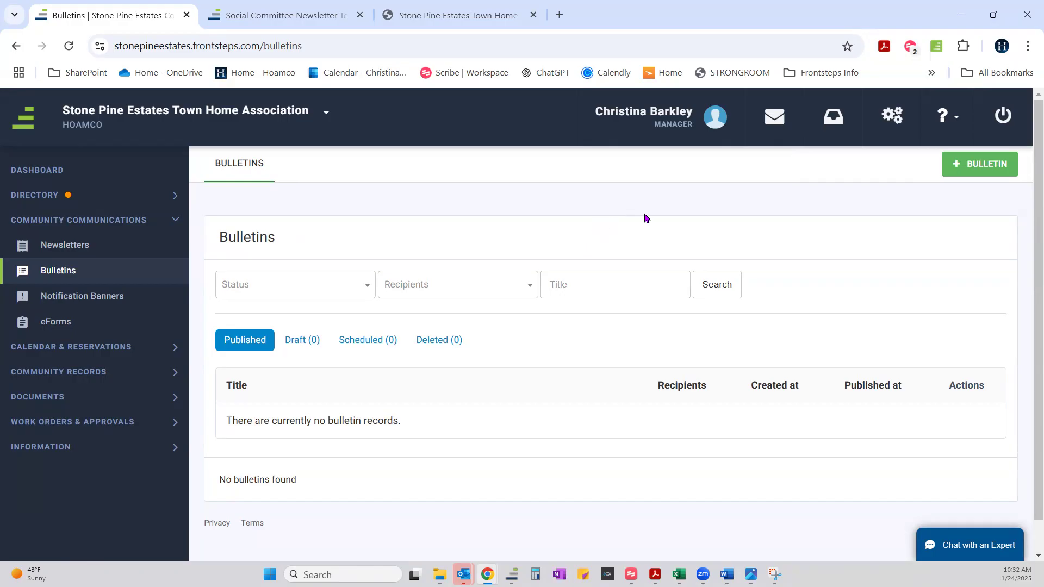
Step: Start a new bulletin, look through the available categories and set its category to Event
left_click(976, 174)
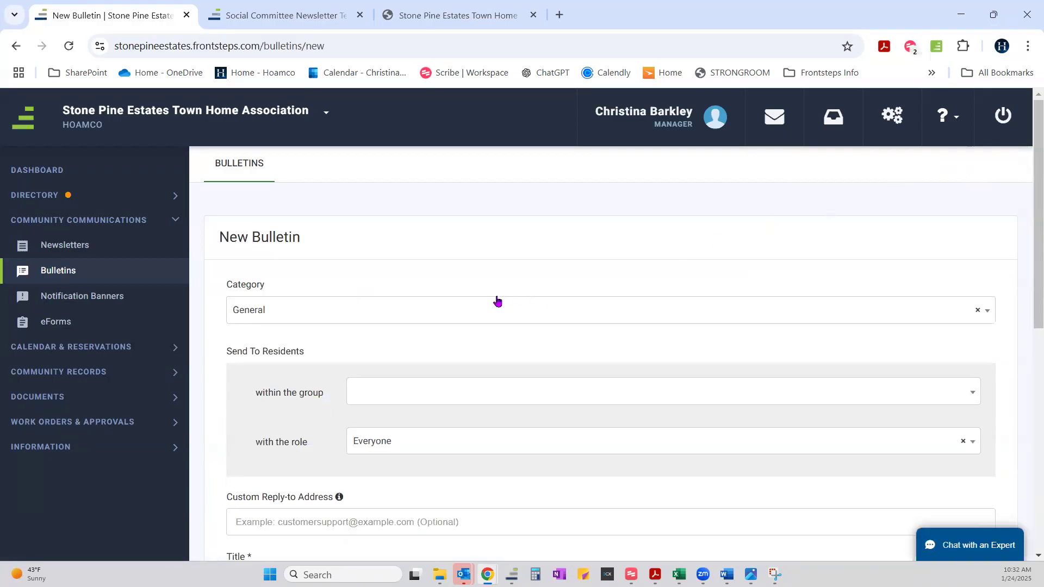
scroll(518, 390, "down", 1)
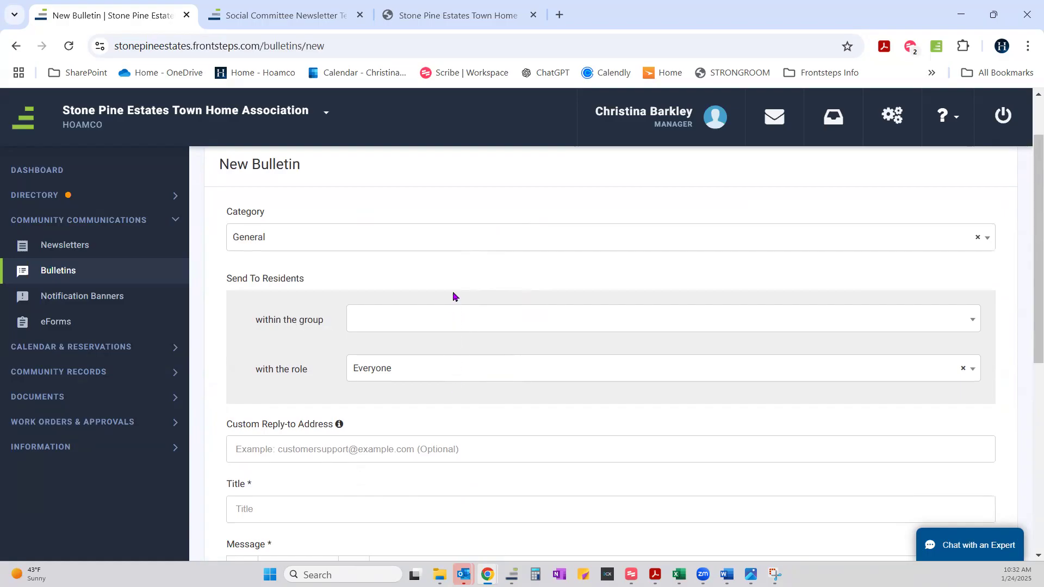
left_click(449, 245)
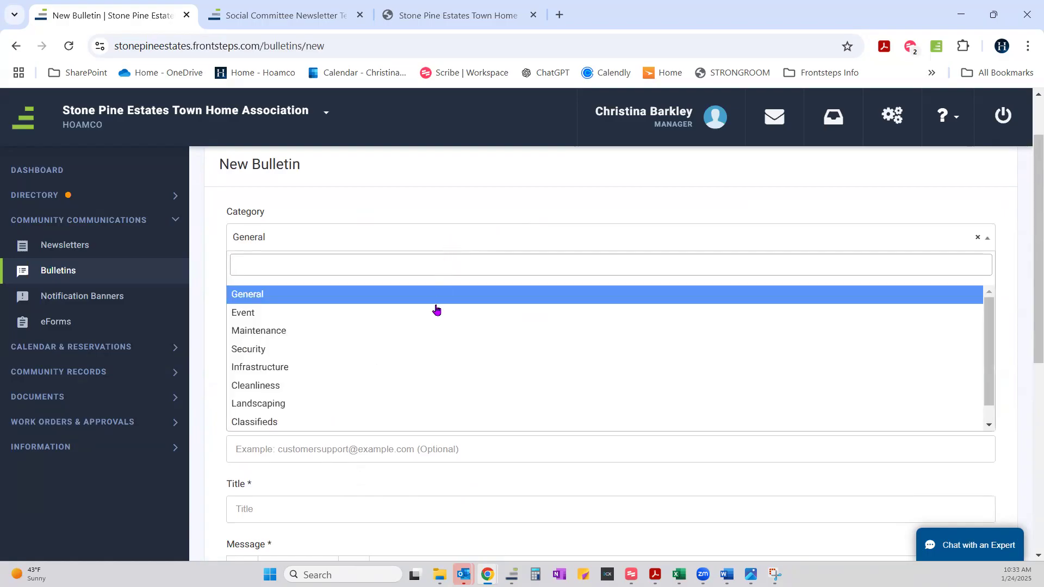
scroll(403, 404, "down", 1)
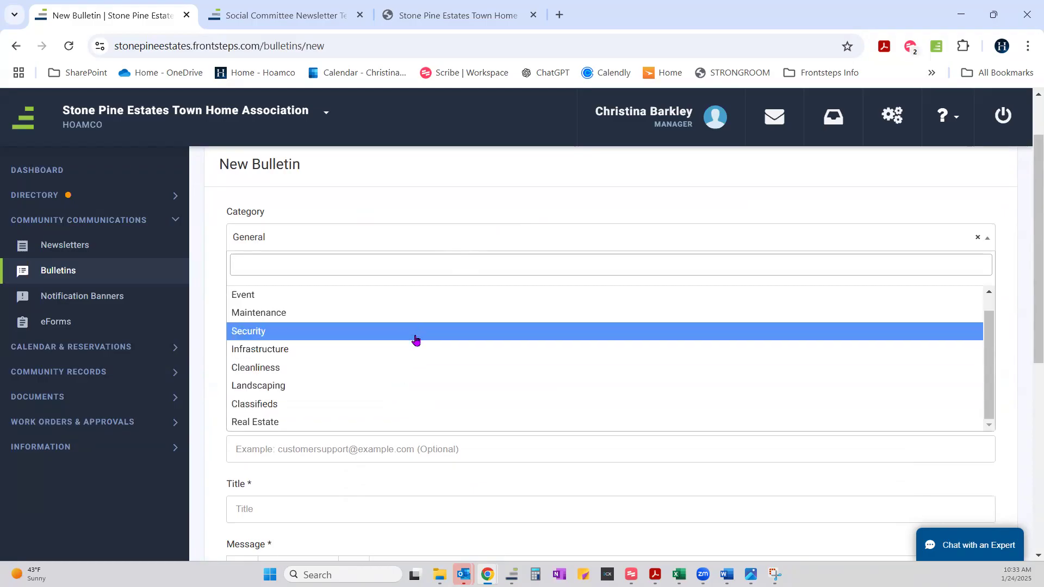
scroll(418, 334, "up", 1)
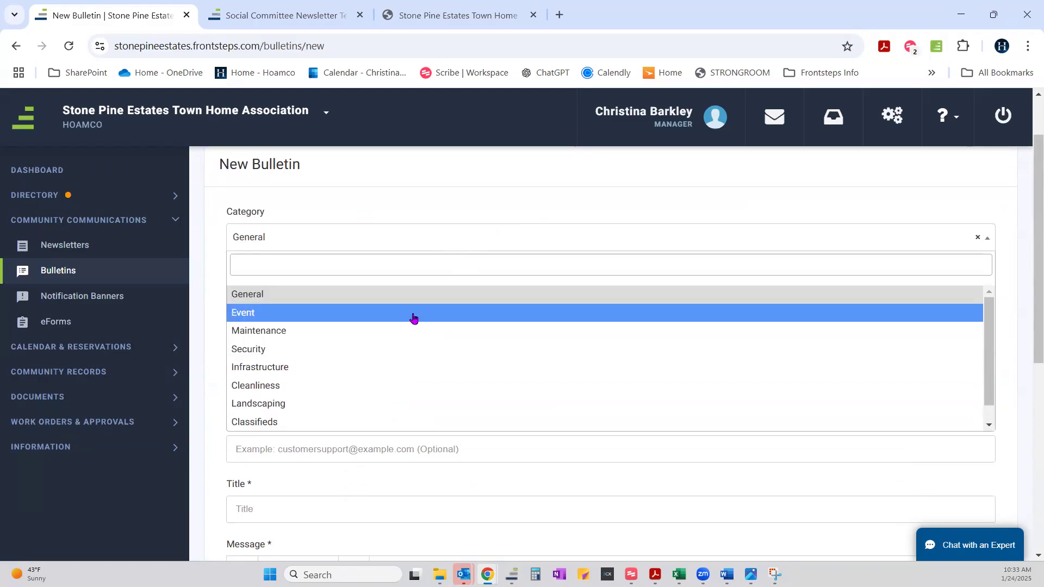
left_click(413, 318)
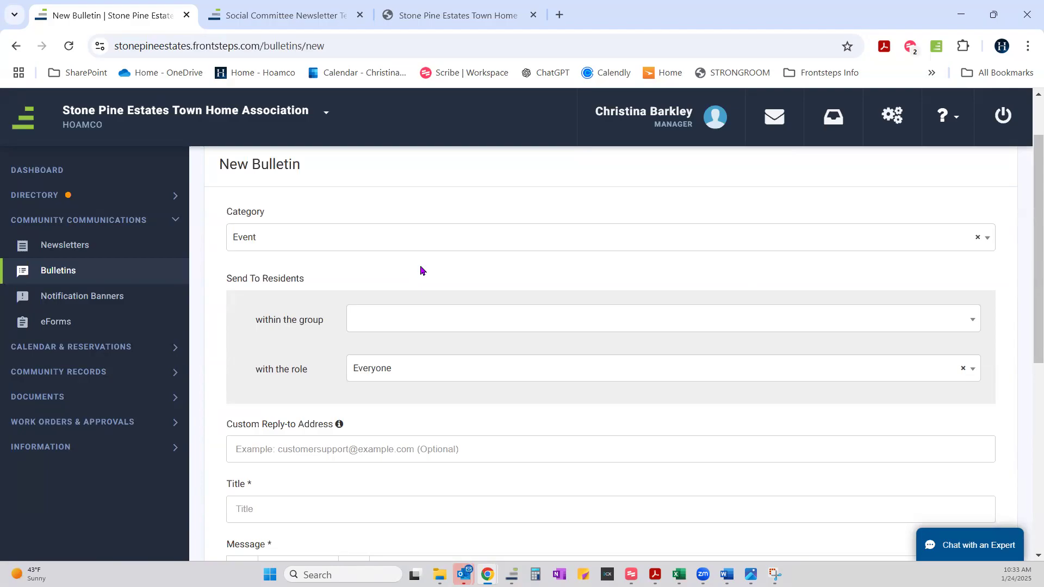
Step: Set the bulletin's category back to General and check the recipient role options
left_click(403, 237)
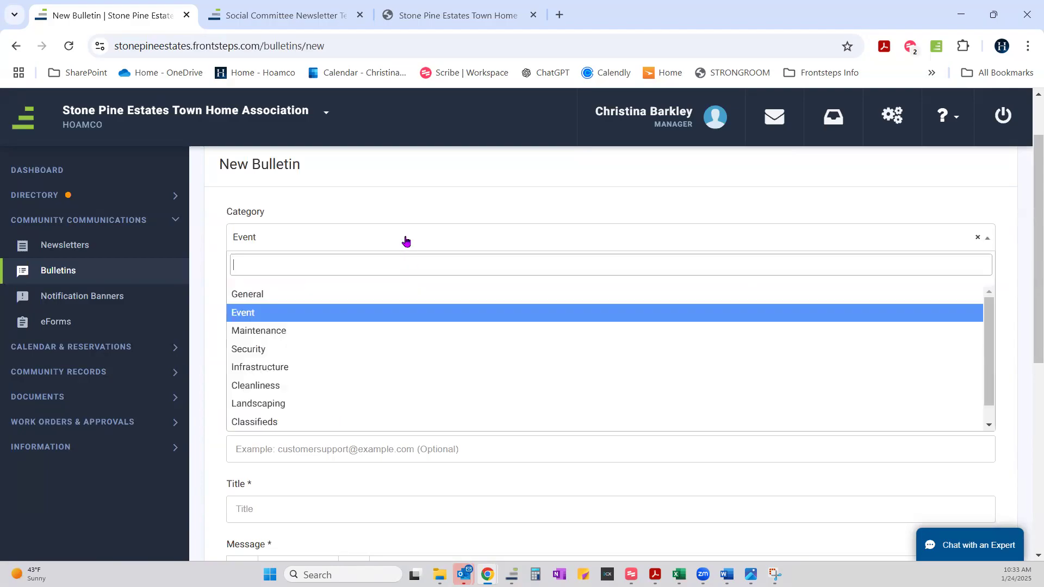
left_click(394, 294)
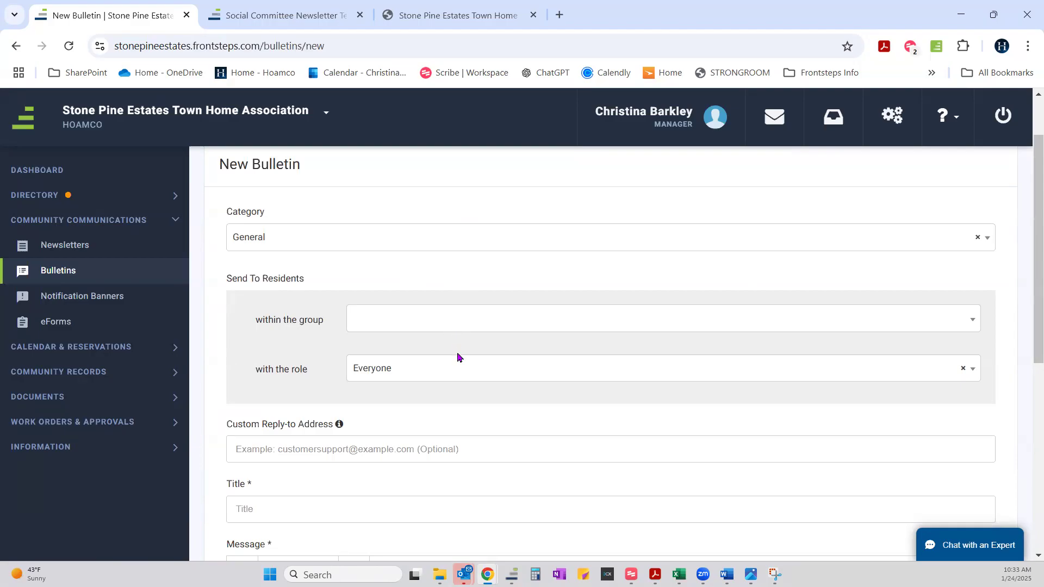
left_click(460, 370)
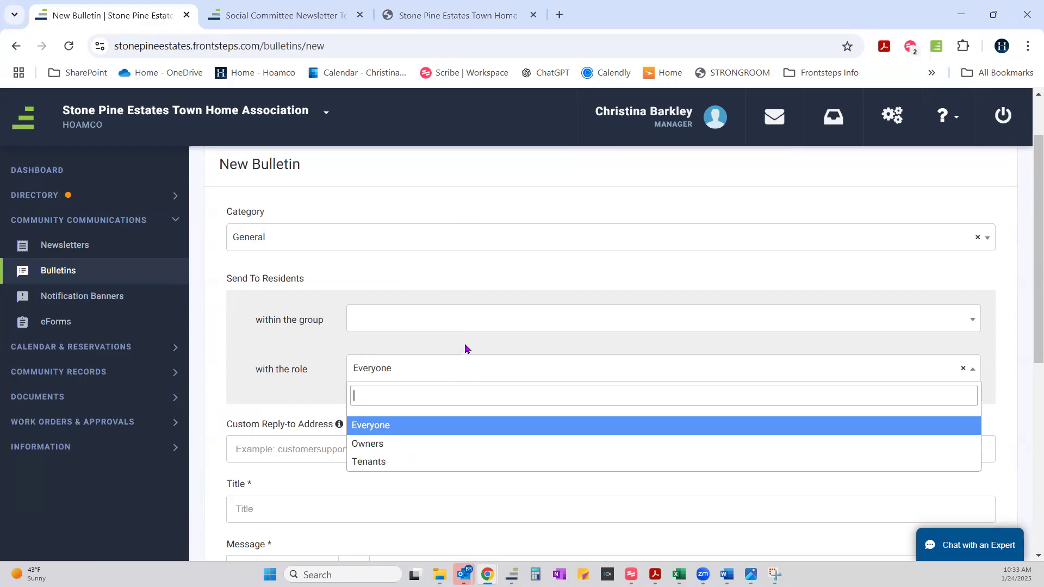
left_click(464, 345)
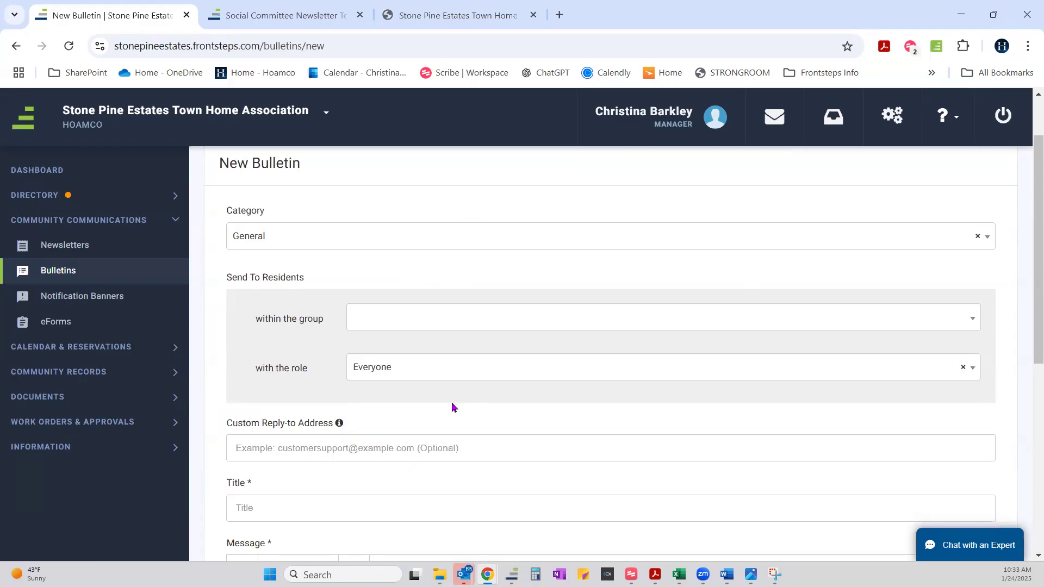
Step: Title the bulletin "Special Board Meeting This Friday!"
scroll(451, 405, "down", 1)
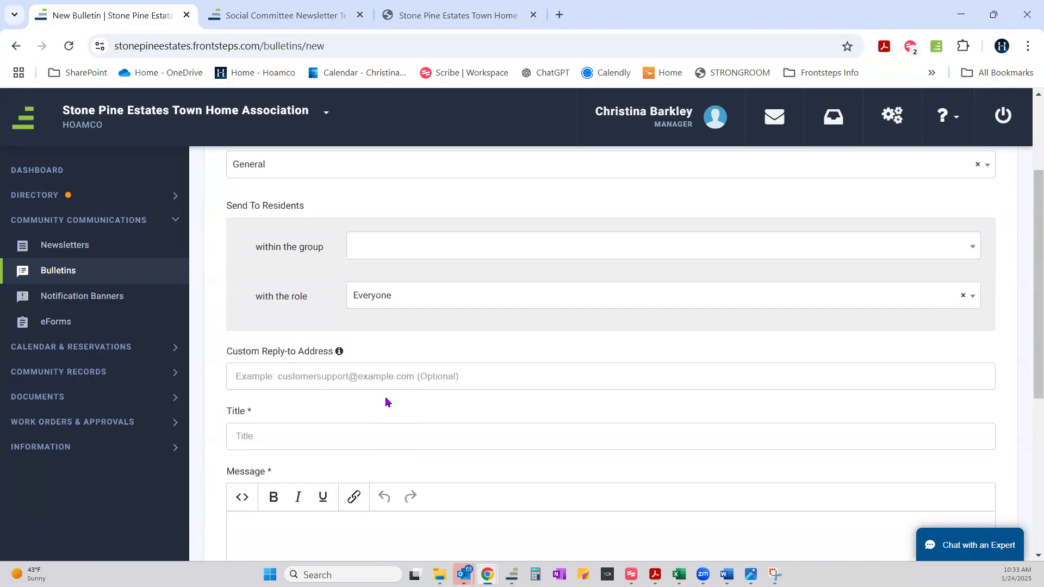
scroll(386, 398, "down", 1)
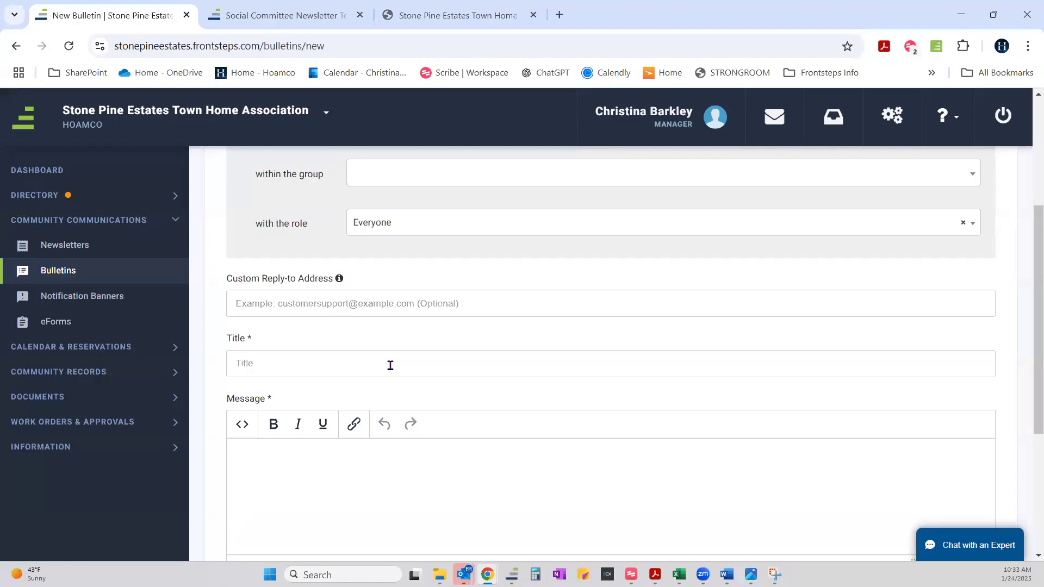
left_click(390, 365)
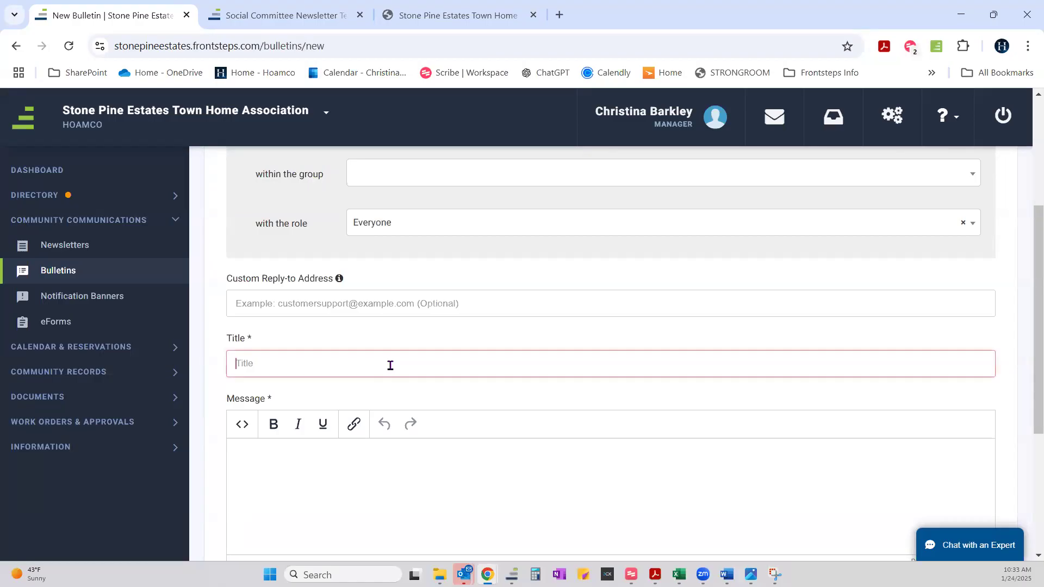
type("Special ")
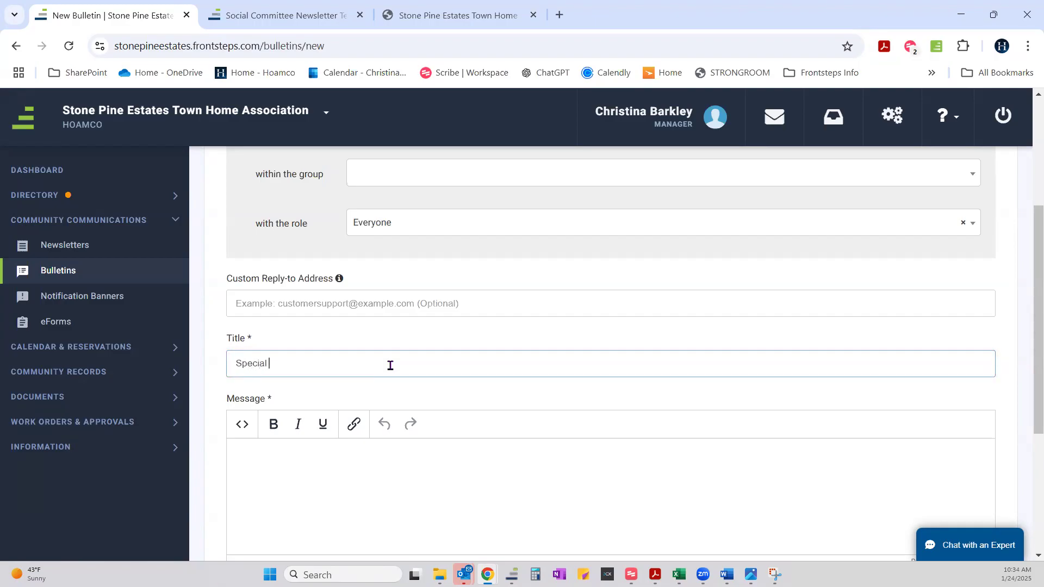
type("Board Meeting This Friday!")
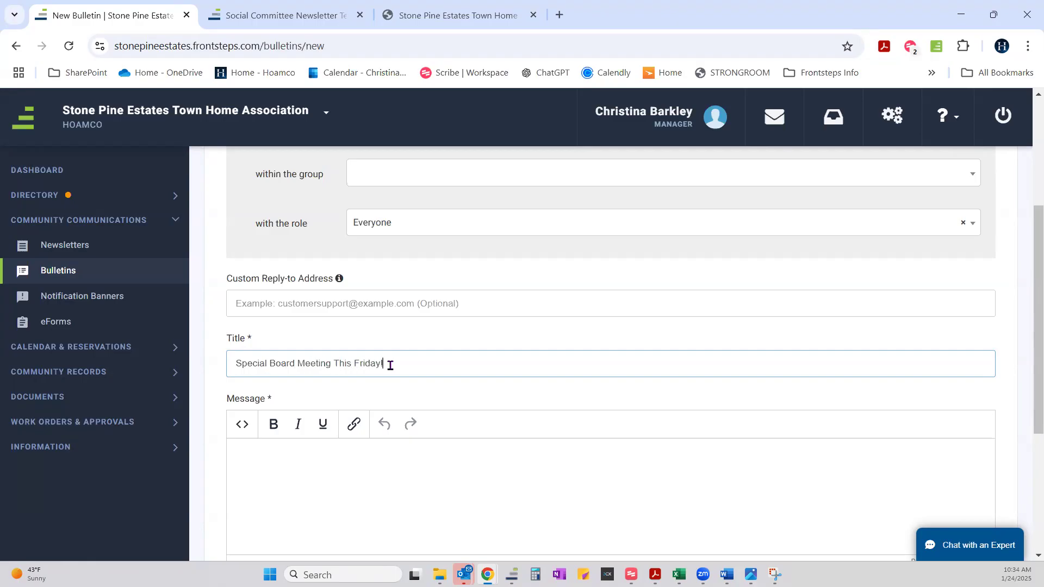
Step: Enter "Drop your meeting content here." as the bulletin message and make the text bold
left_click(326, 477)
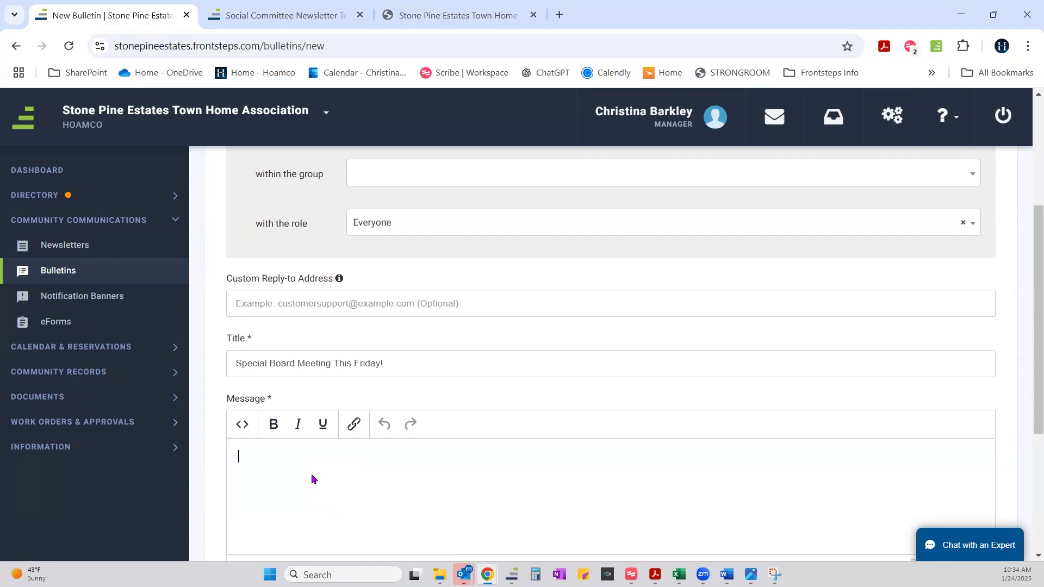
type("Drop your meeting conten")
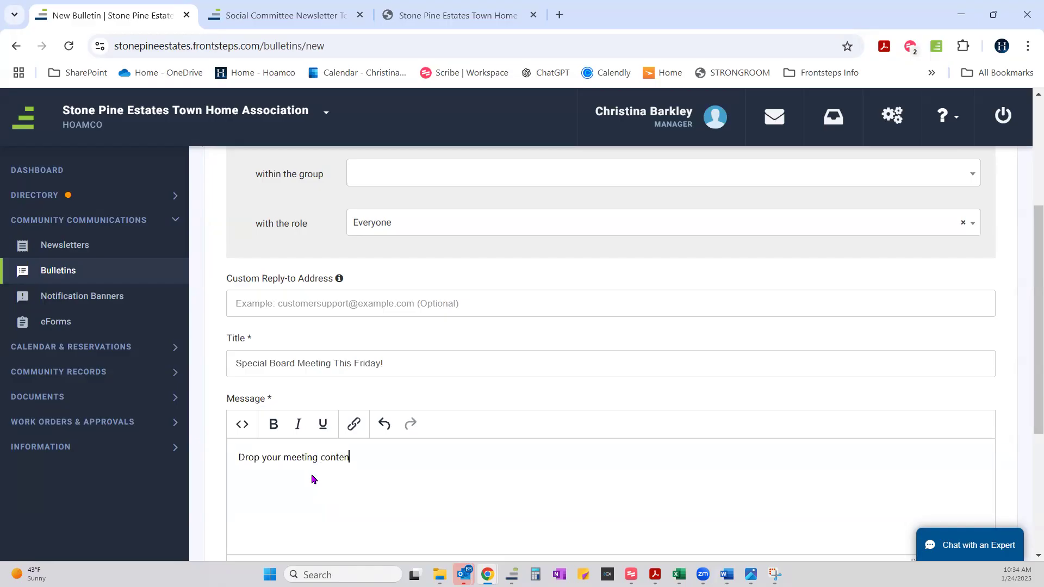
type("t here.")
left_click_drag(377, 458, 231, 465)
left_click(274, 424)
left_click(282, 473)
Step: Review the message, attachment, comment and SMS options, and cancel the new bulletin without creating it
scroll(403, 481, "down", 1)
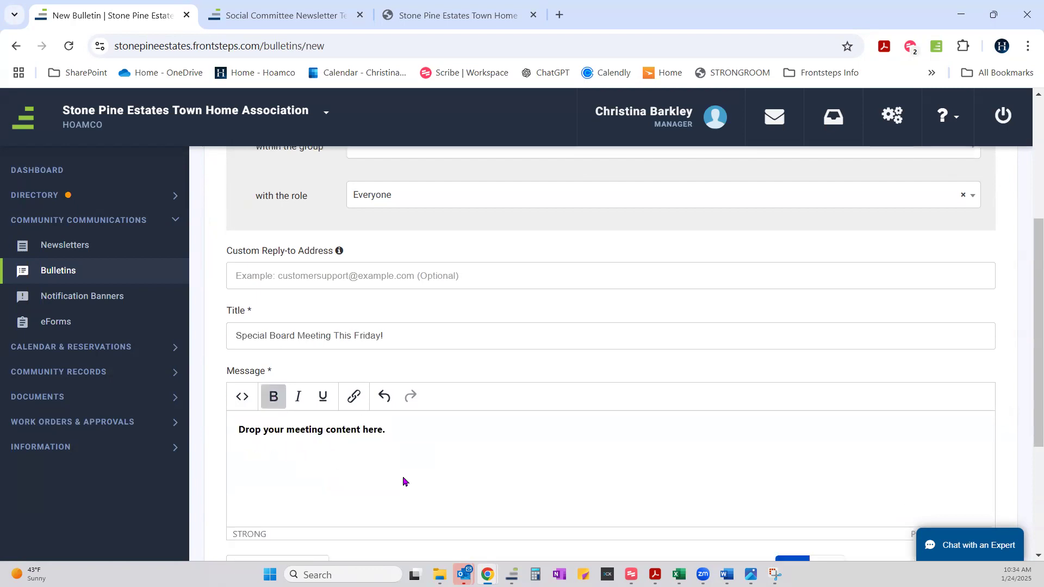
scroll(400, 480, "down", 1)
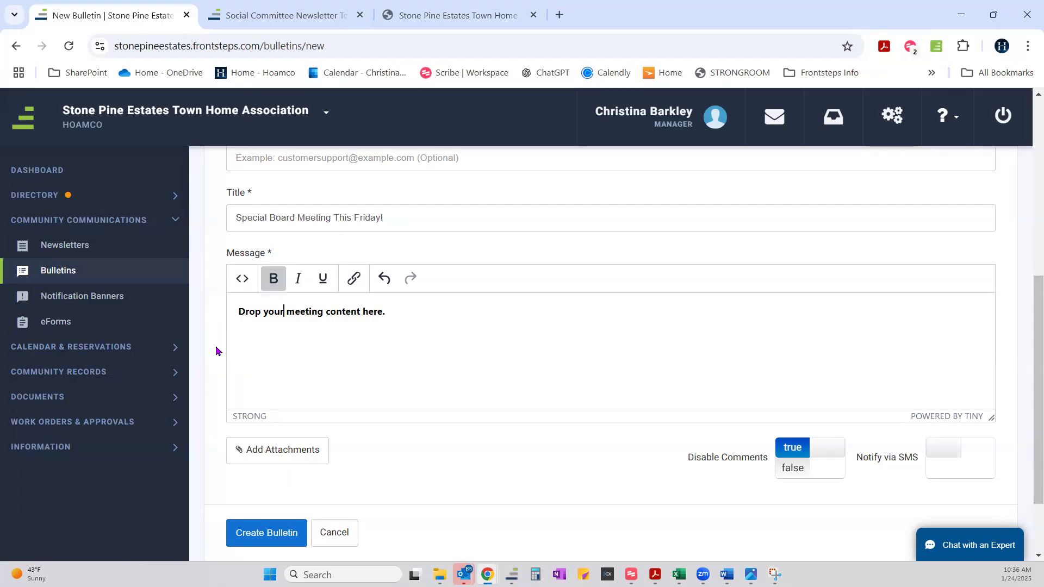
left_click_drag(239, 308, 397, 358)
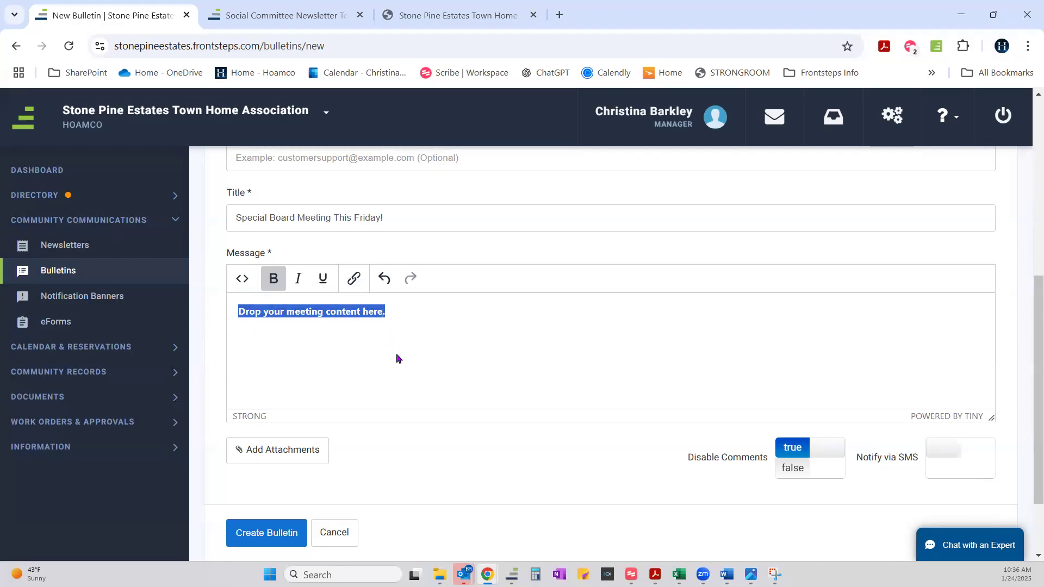
left_click(373, 379)
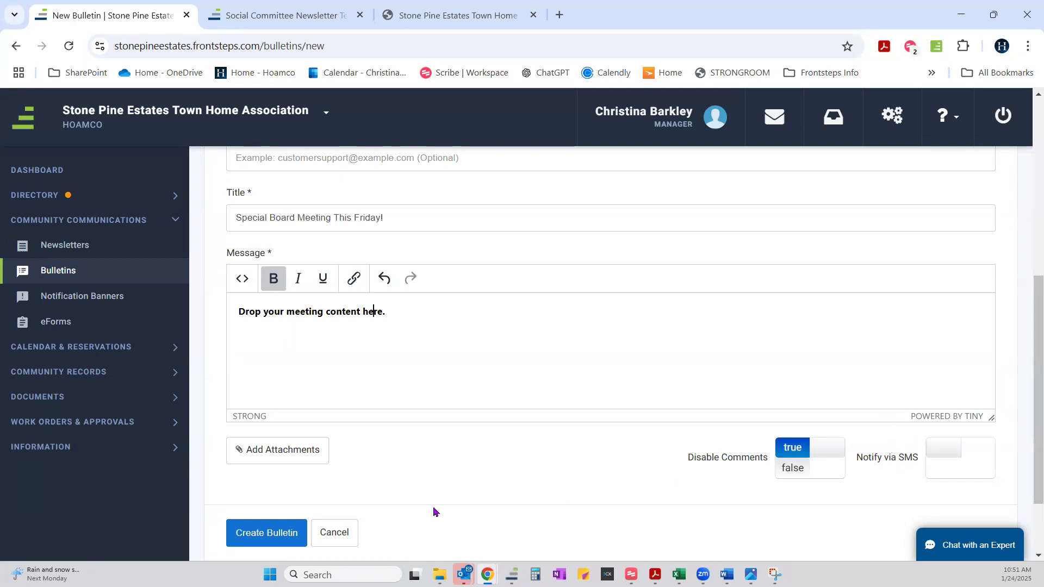
left_click(351, 536)
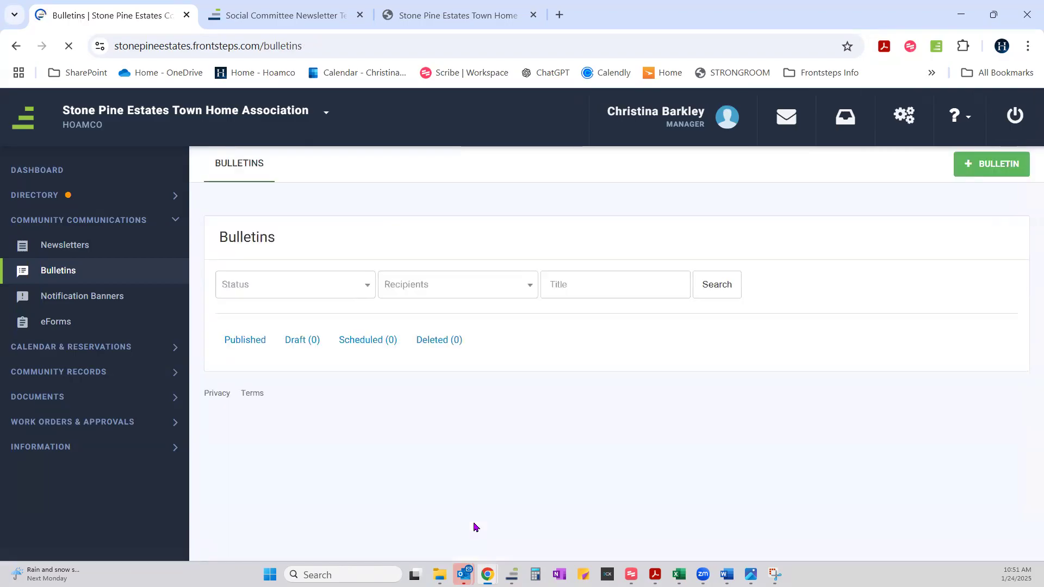